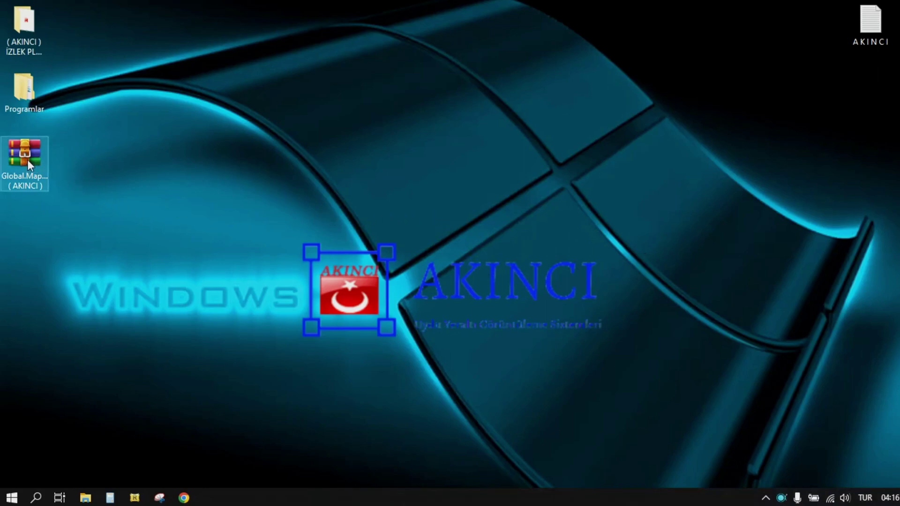
drag(27, 159, 104, 164)
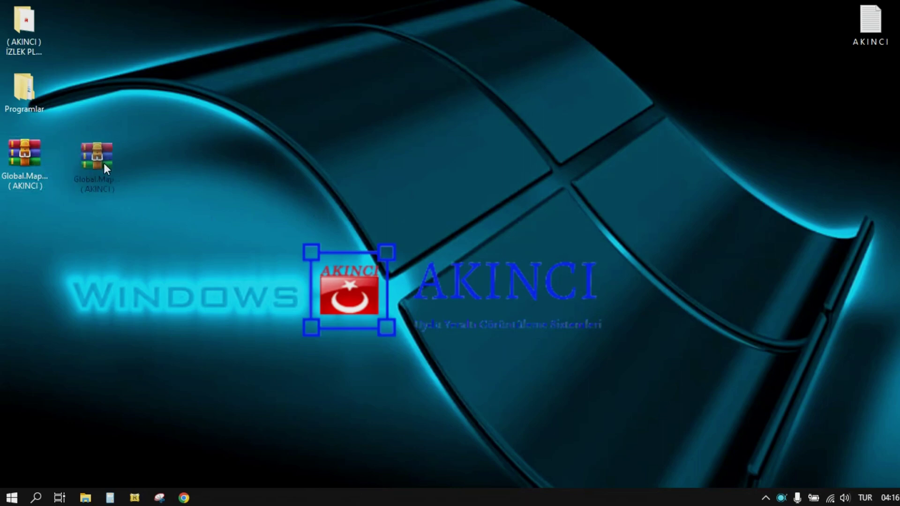
drag(409, 166, 409, 166)
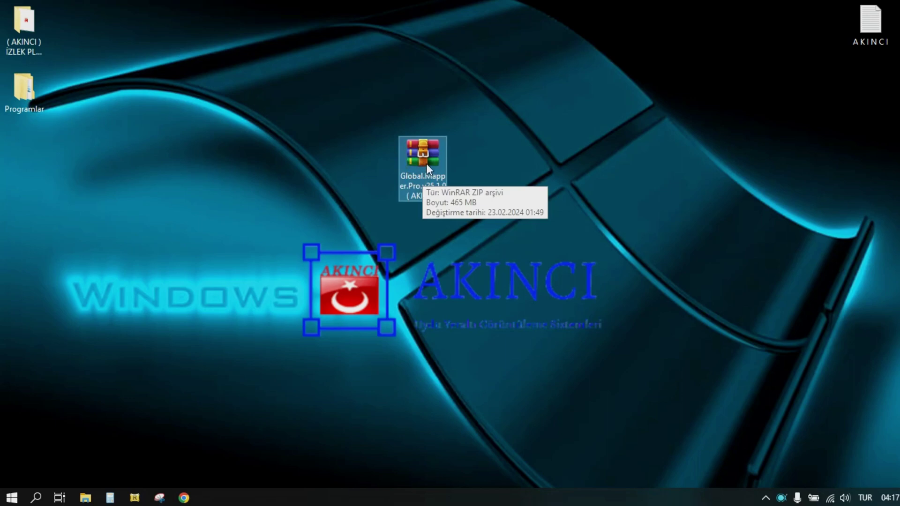
drag(426, 164, 31, 166)
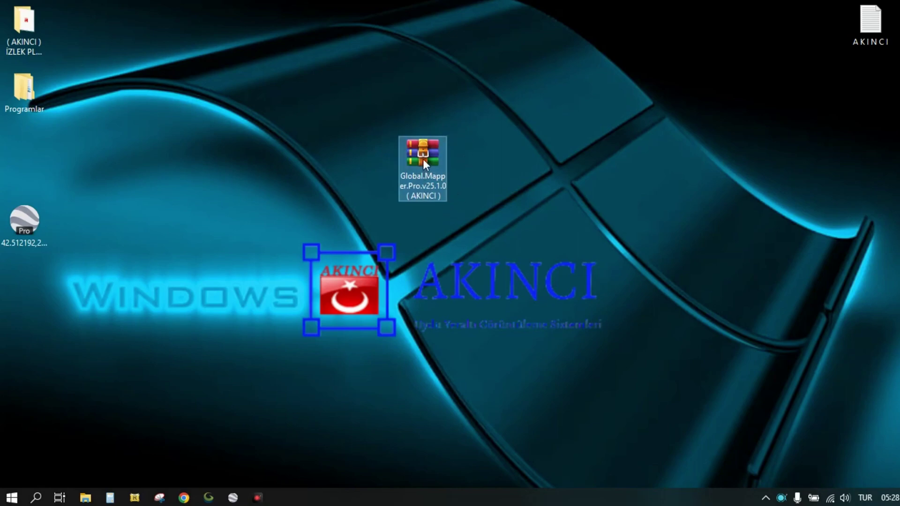
drag(423, 158, 388, 160)
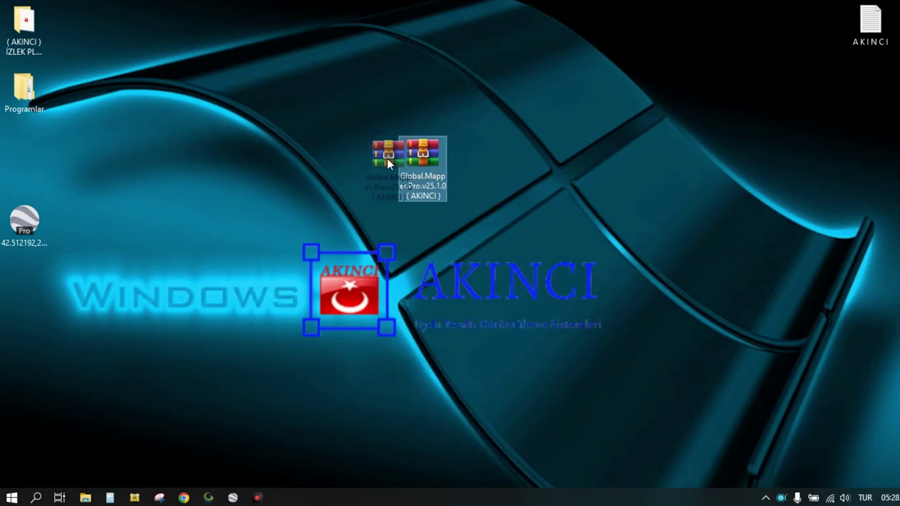
drag(310, 156, 252, 160)
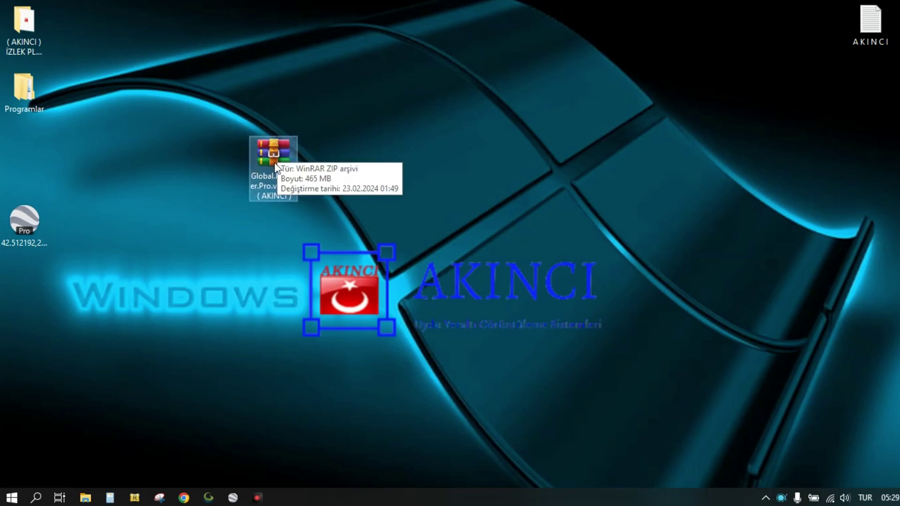
drag(273, 166, 23, 152)
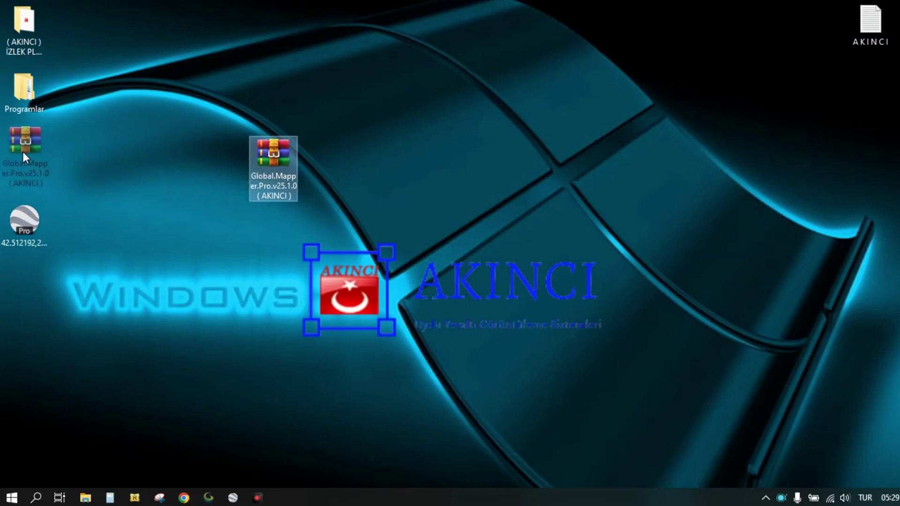
drag(23, 151, 24, 152)
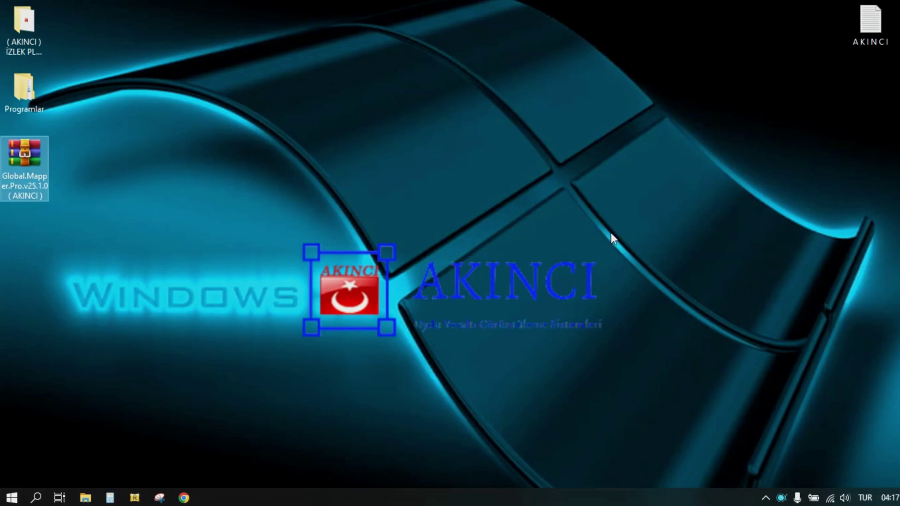
click(587, 250)
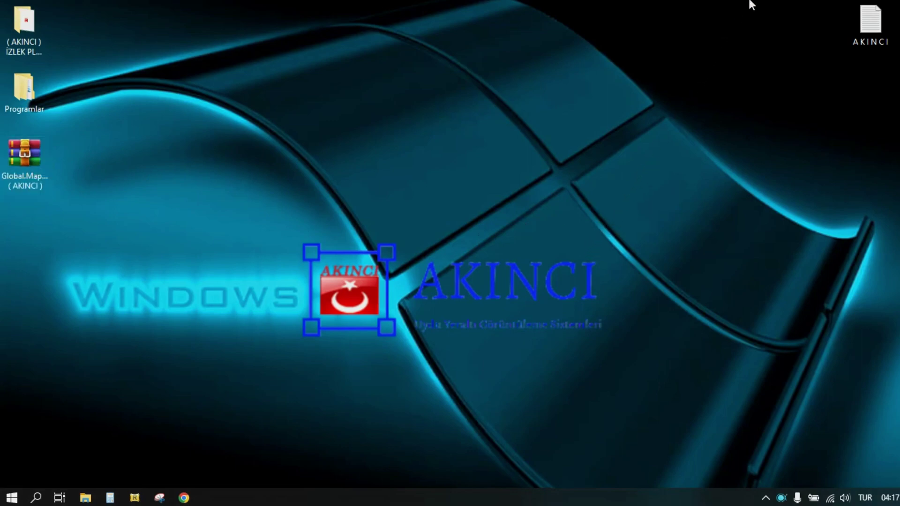
Launch Google Earth Pro and search for the coordinates 42.512192,24.547003
mouse_move(751, 5)
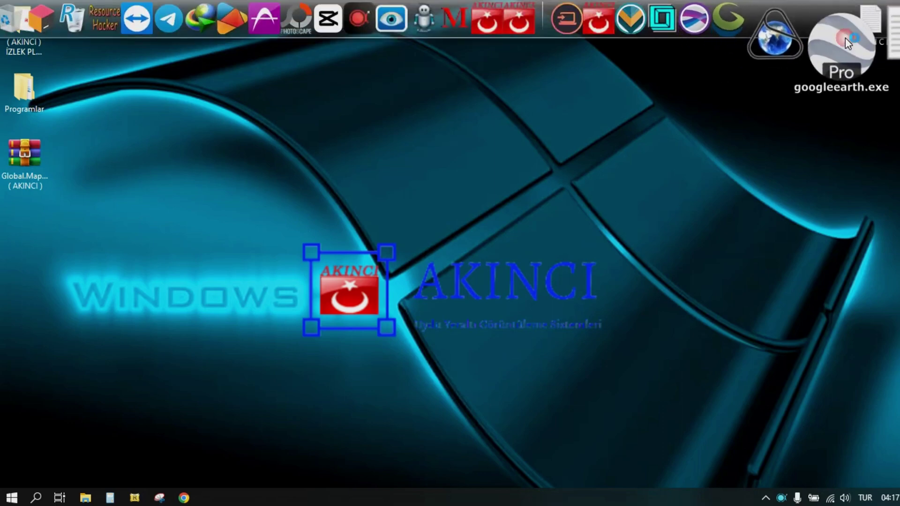
click(845, 37)
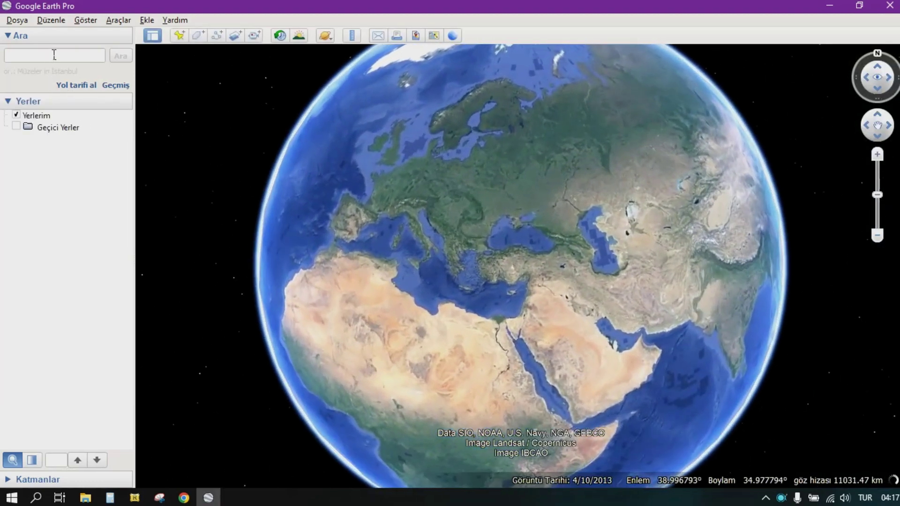
right_click(53, 55)
click(82, 124)
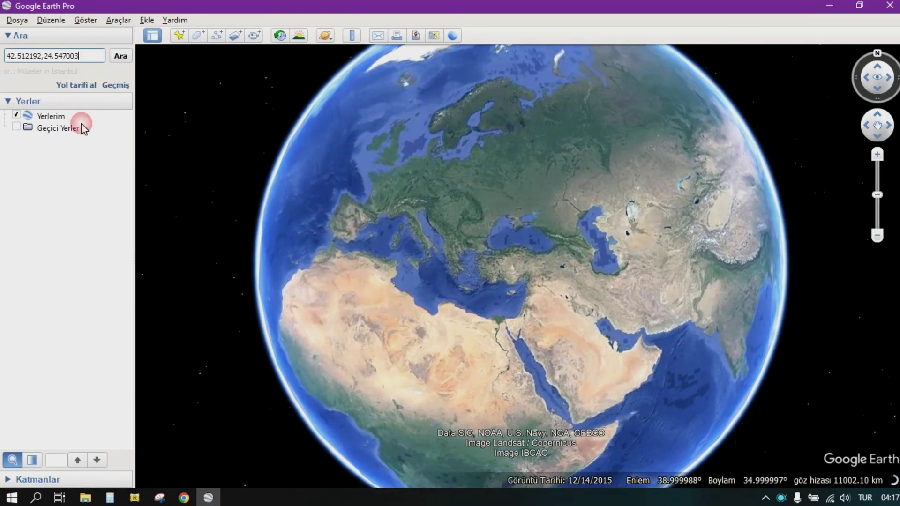
click(120, 57)
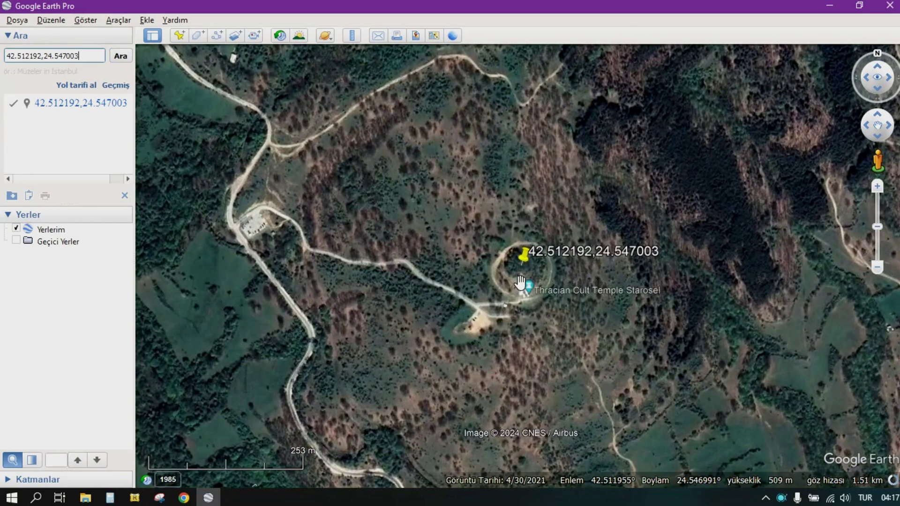
Add the found 42.512192,24.547003 location from the search results to Yerlerim (My Places)
scroll(518, 276, down, 3)
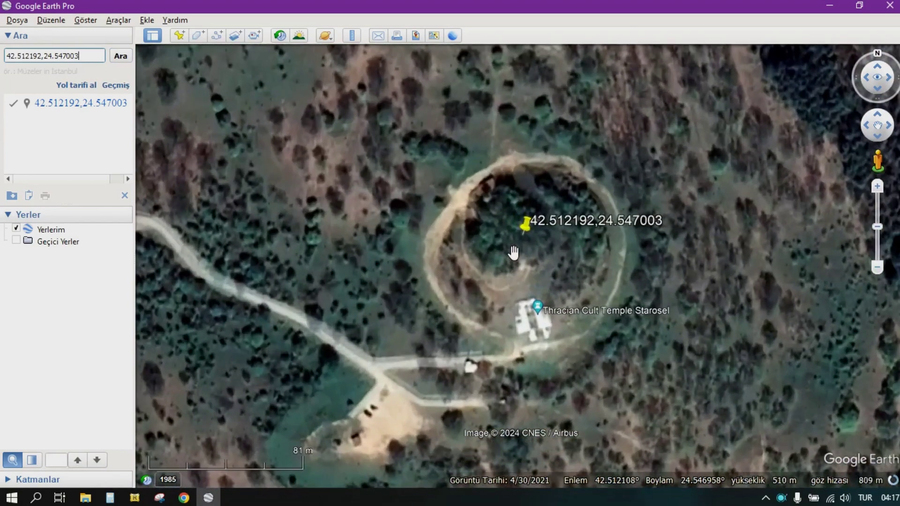
scroll(516, 261, up, 2)
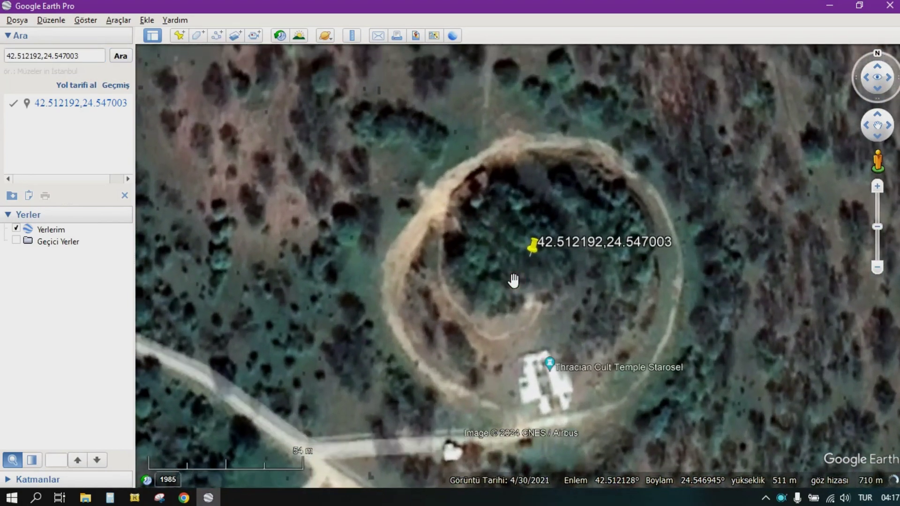
scroll(513, 281, up, 2)
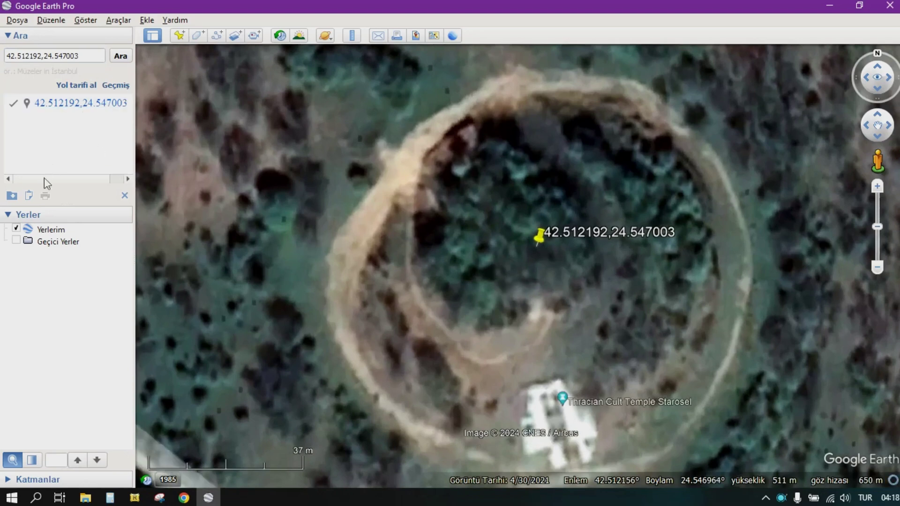
click(13, 202)
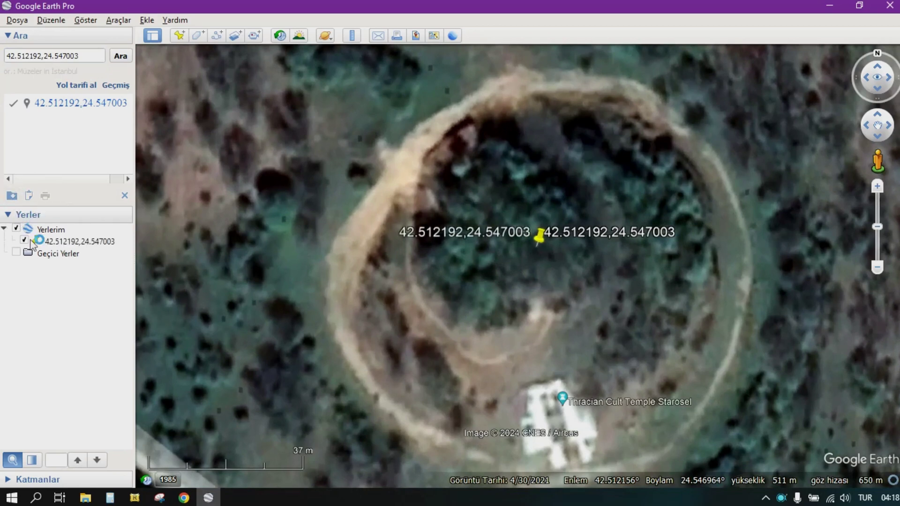
Save the 42.512192,24.547003 placemark from Yerlerim to the Desktop as a KML file under its existing name
right_click(71, 241)
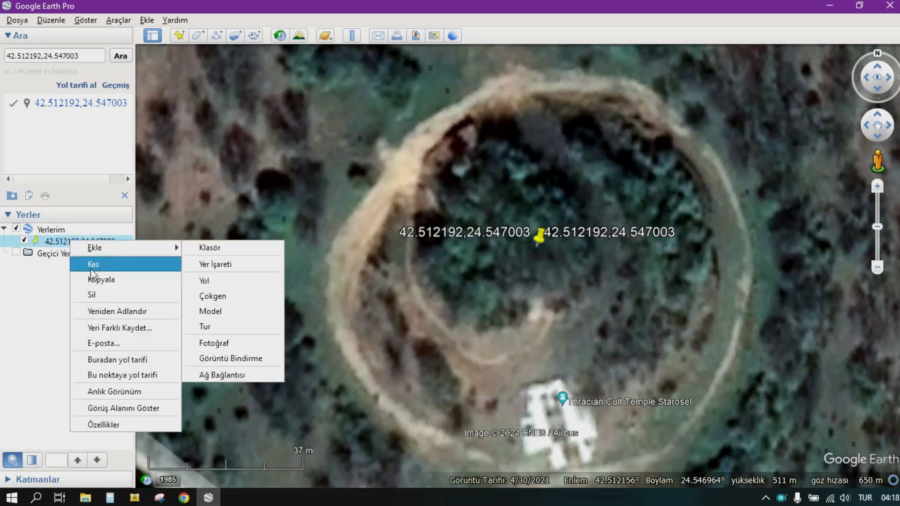
click(124, 329)
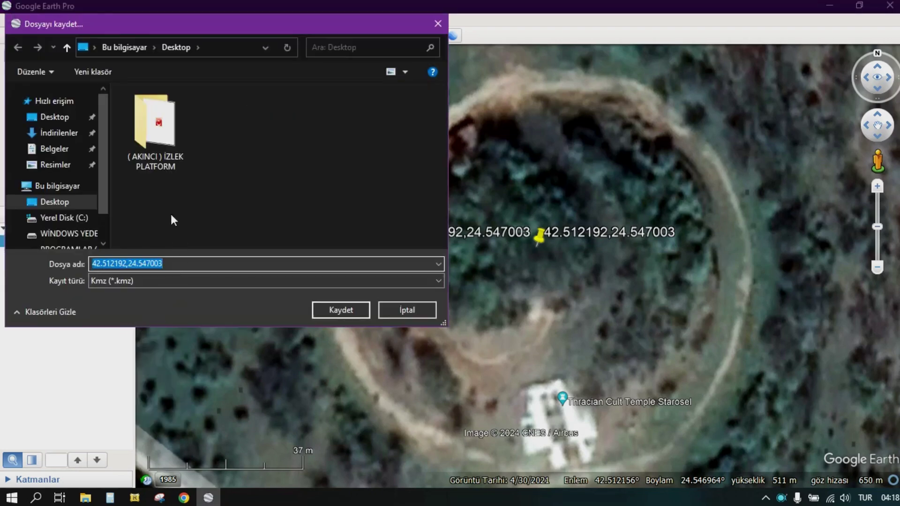
click(55, 117)
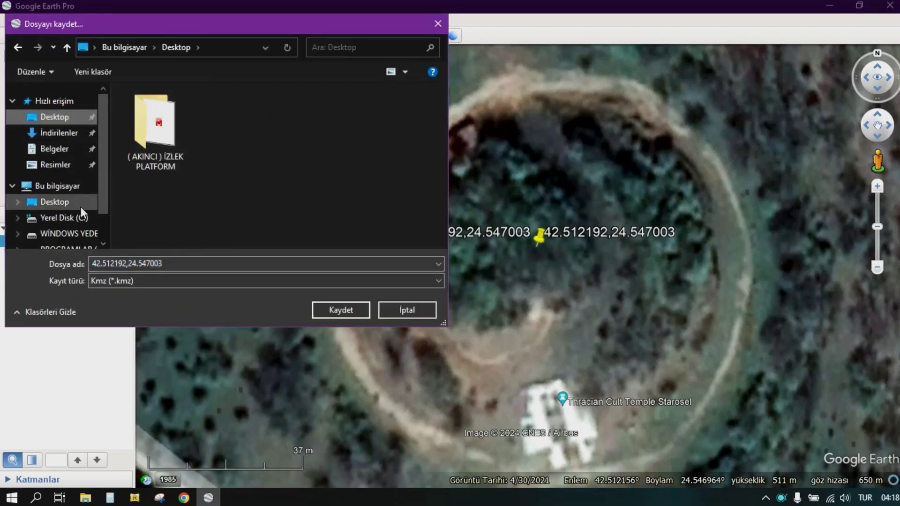
click(134, 282)
click(134, 281)
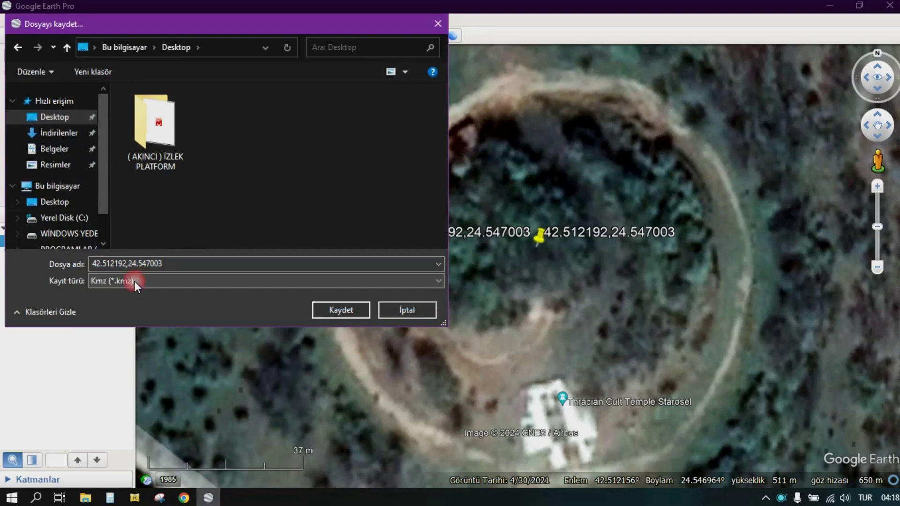
click(140, 281)
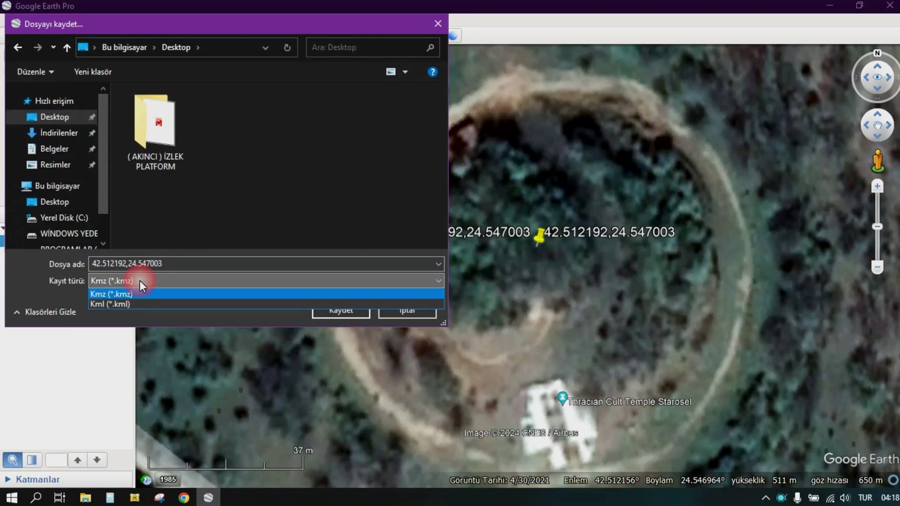
click(130, 303)
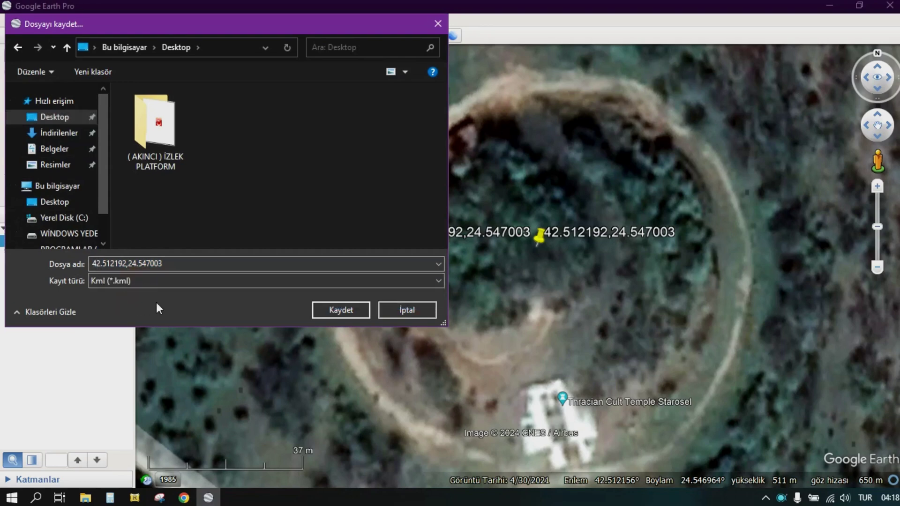
click(333, 311)
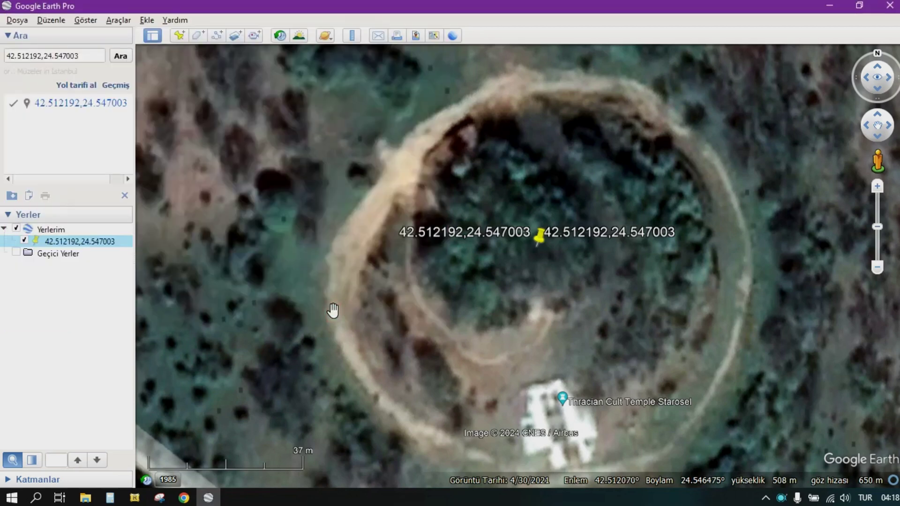
Switch to Global Mapper Pro and open the 42.512192,24.547003 KML data file from the Desktop
click(830, 8)
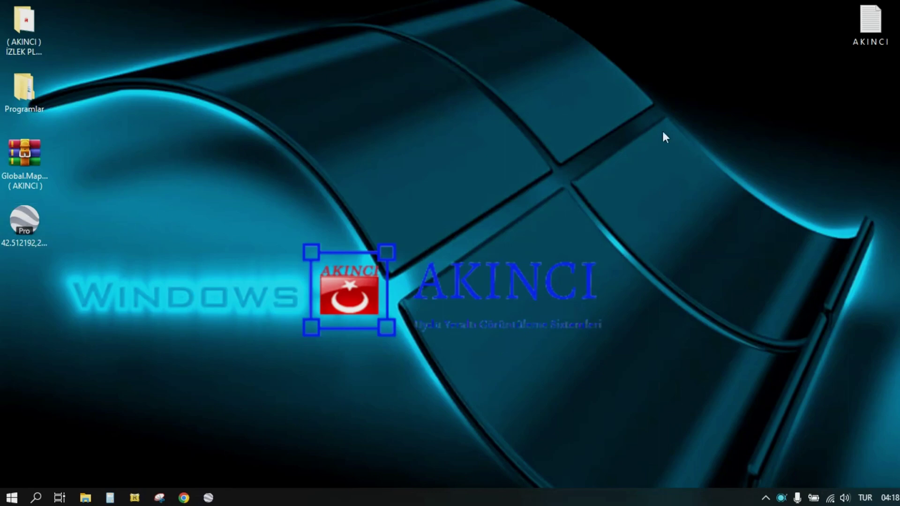
mouse_move(662, 2)
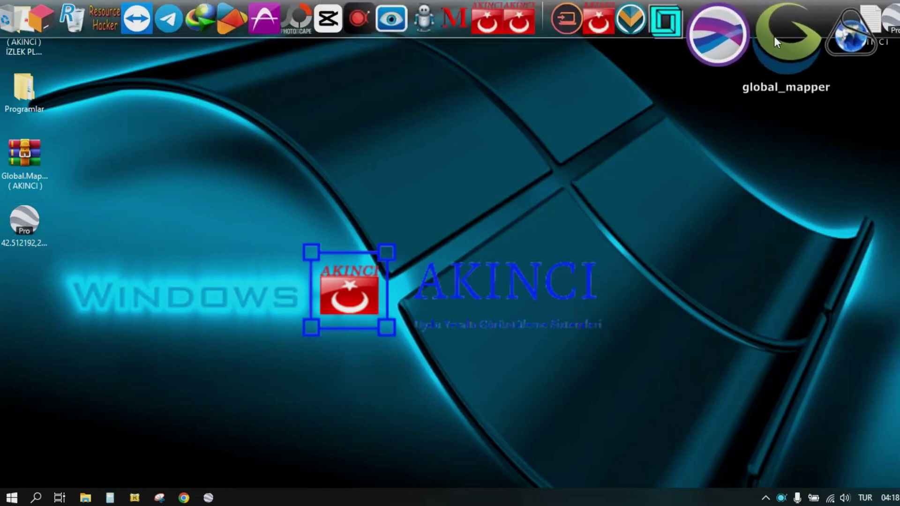
click(777, 43)
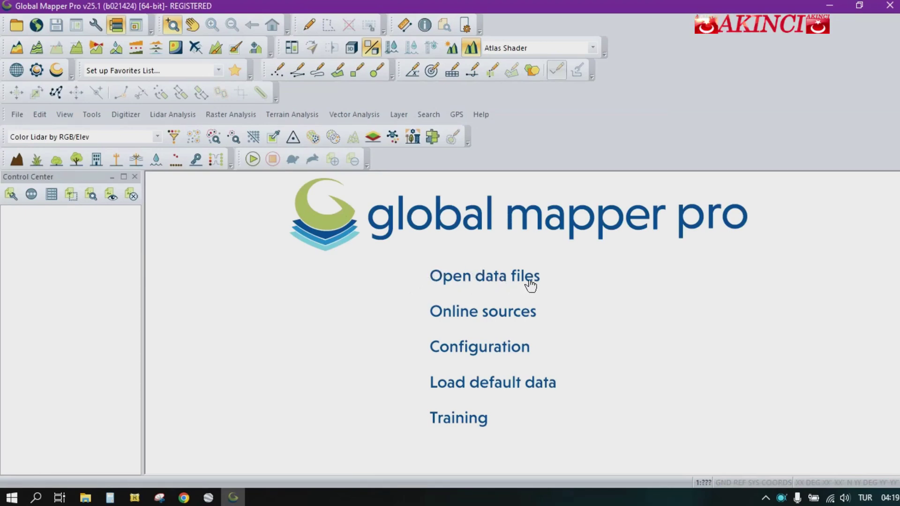
click(487, 281)
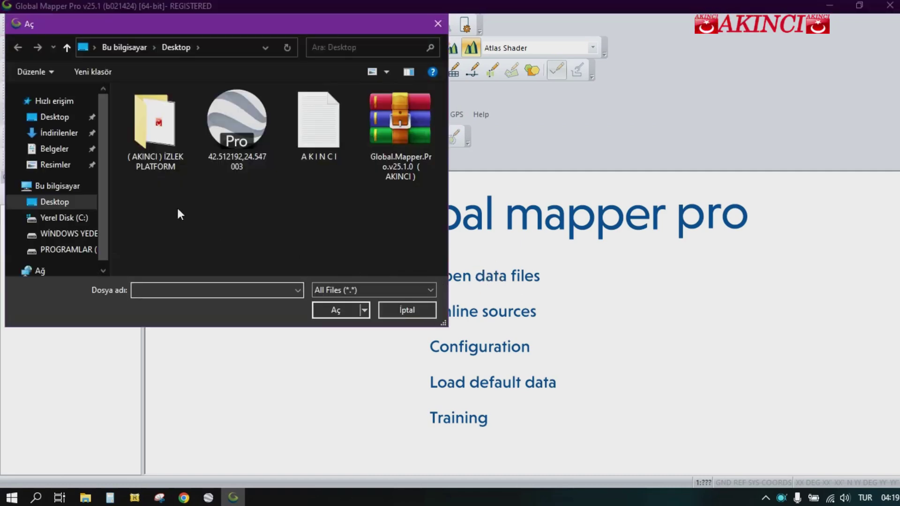
click(57, 117)
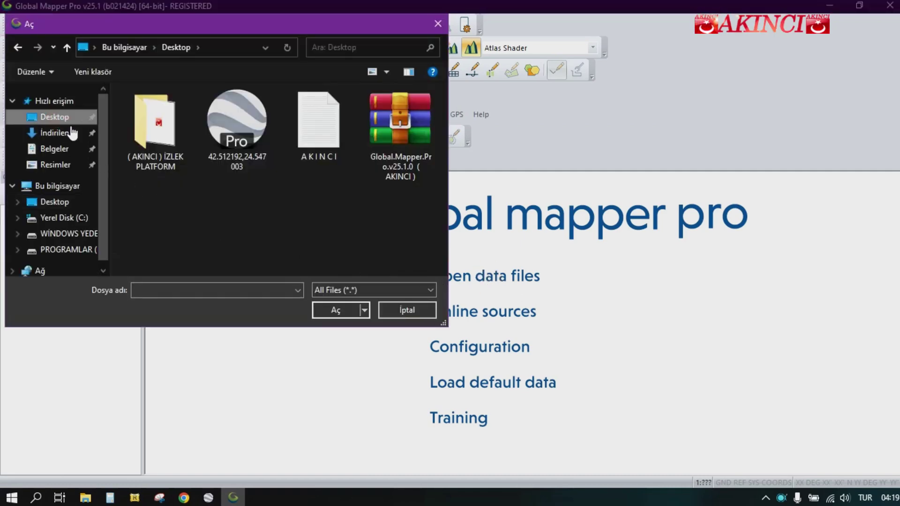
click(237, 121)
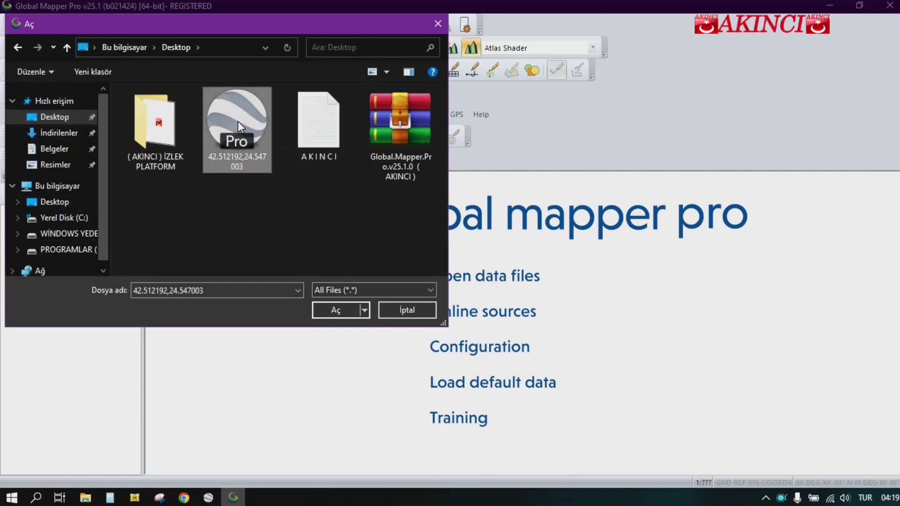
click(338, 310)
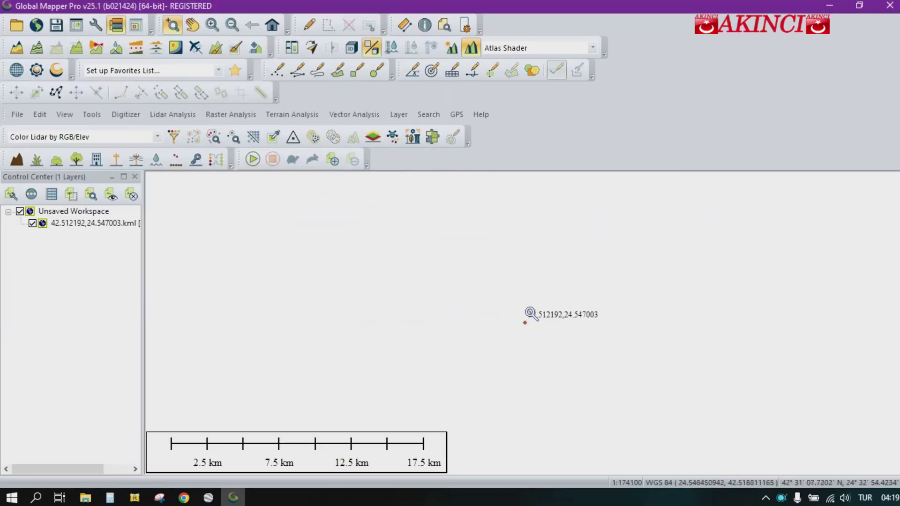
Download the online SRTM Worldwide Elevation Data (1-arc-second Resolution, SRTM Plus V3) for the current screen bounds
click(40, 30)
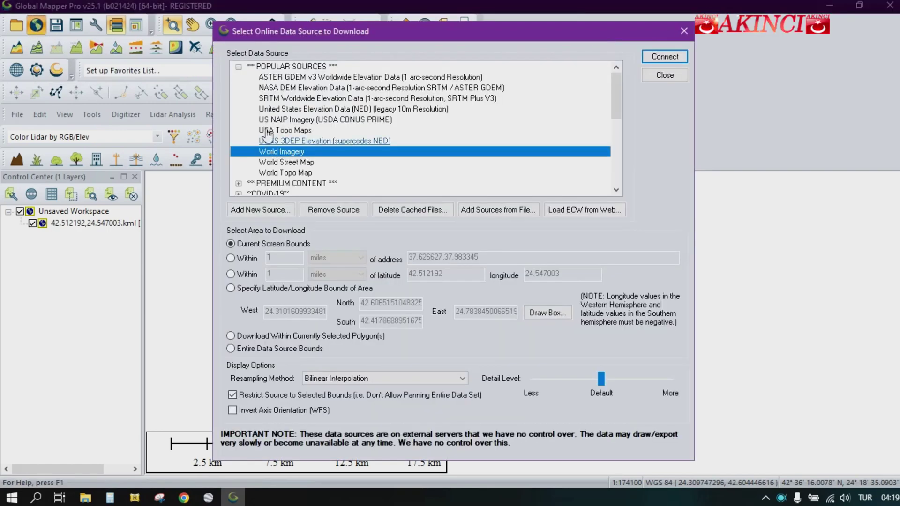
click(280, 99)
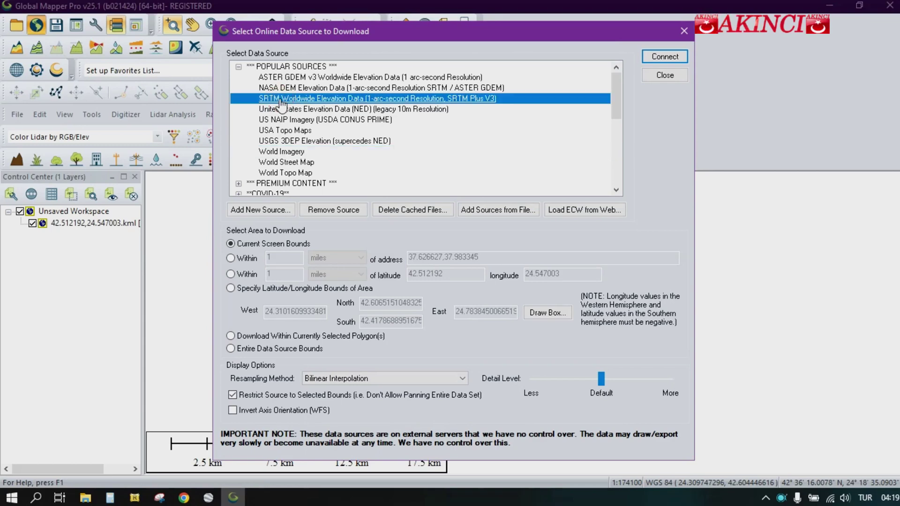
click(666, 58)
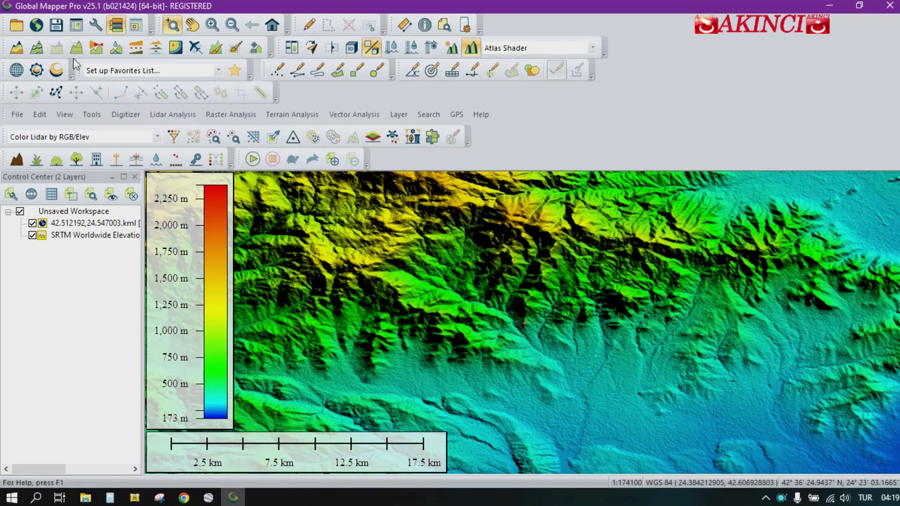
Download the online World Imagery source for the current screen bounds
click(37, 28)
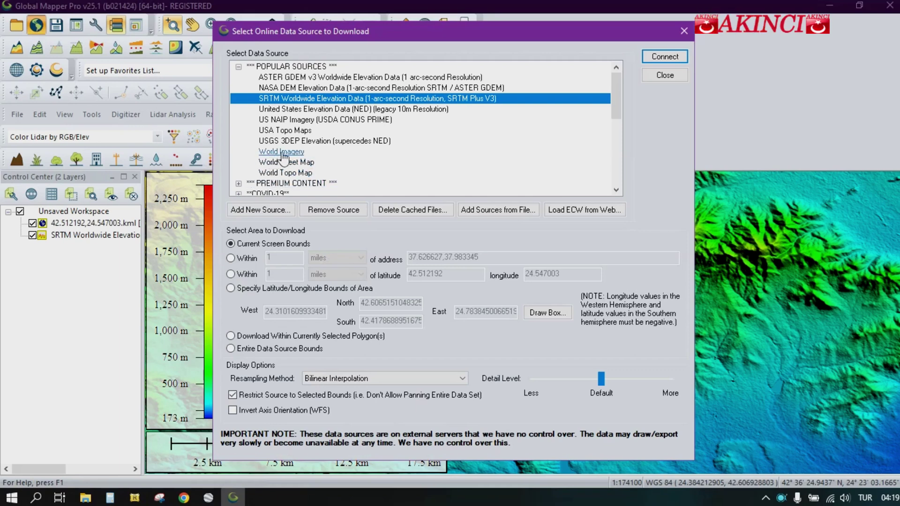
click(281, 153)
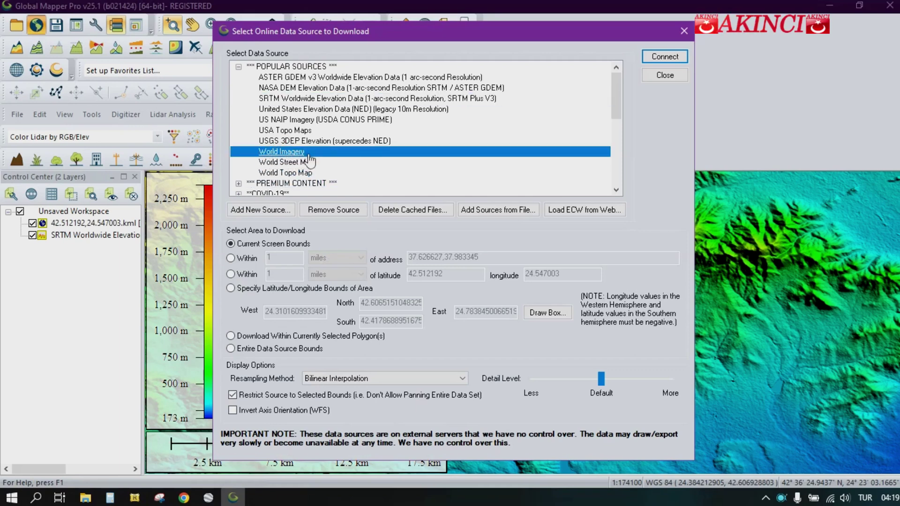
click(665, 58)
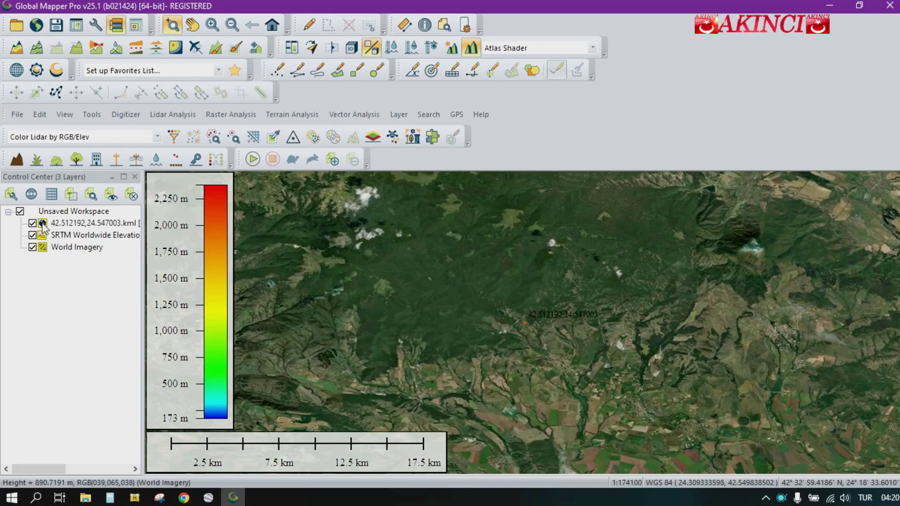
Move the 42.512192,24.547003 KML layer below World Imagery in the layer order, declining the switch to drawing vectors in layer order
drag(42, 224, 42, 274)
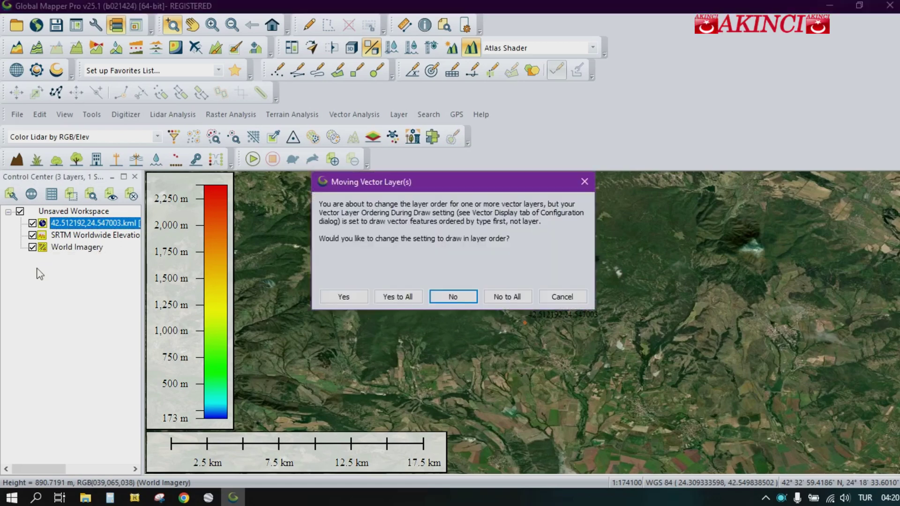
click(453, 297)
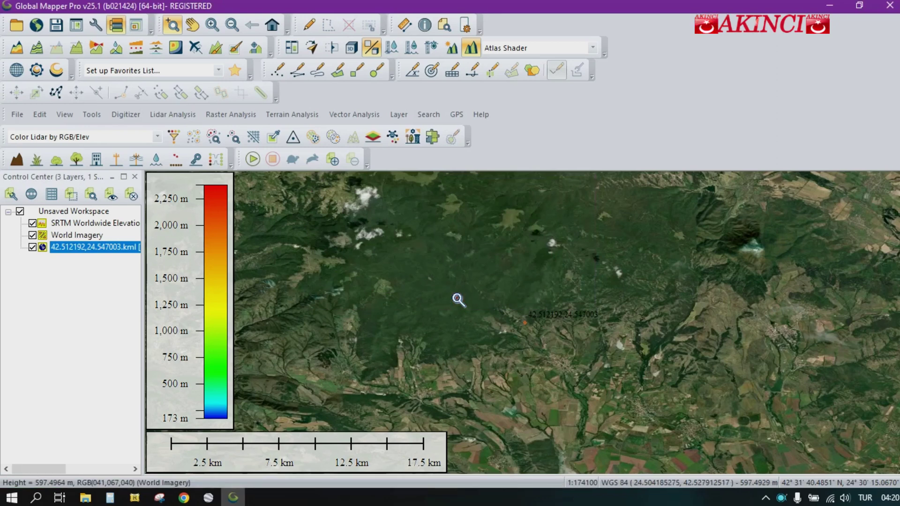
click(85, 272)
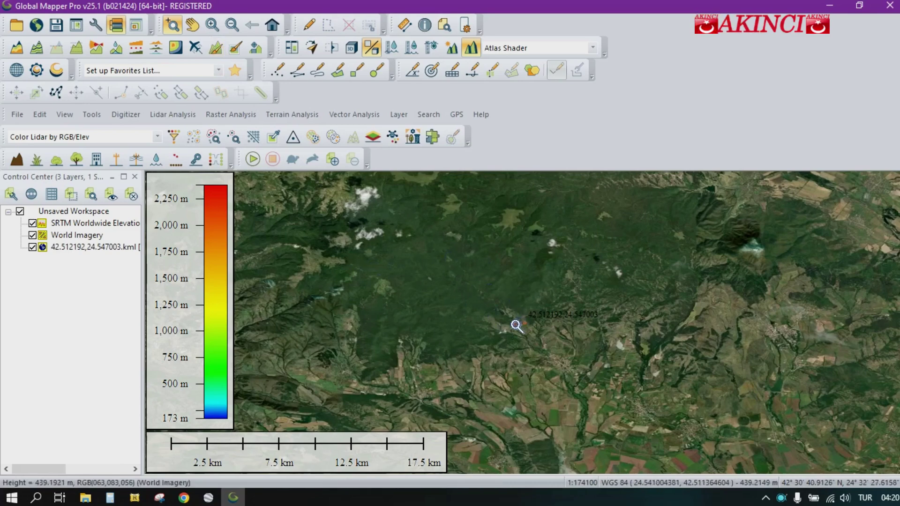
Examine the imagery around the 42.512192,24.547003 placemark up close, with the point centred in the wooded area inside the circular track
scroll(516, 321, up, 2)
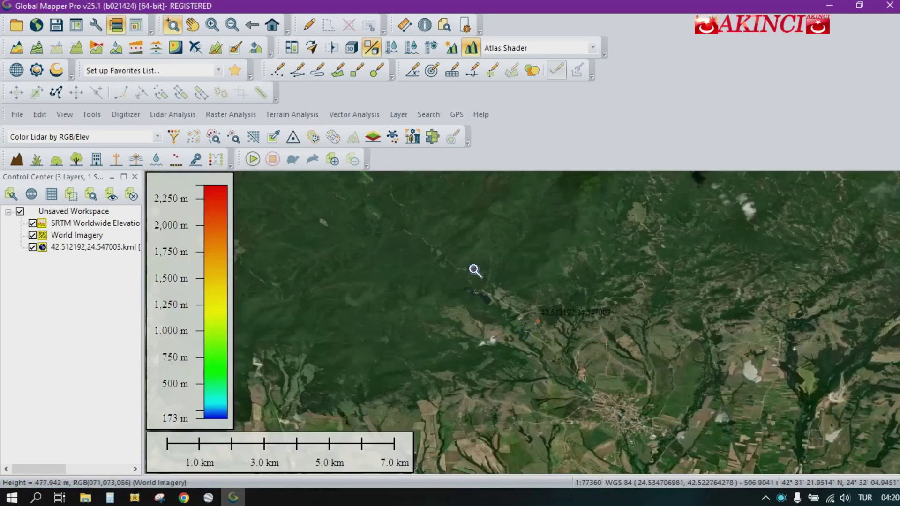
click(213, 27)
click(213, 27)
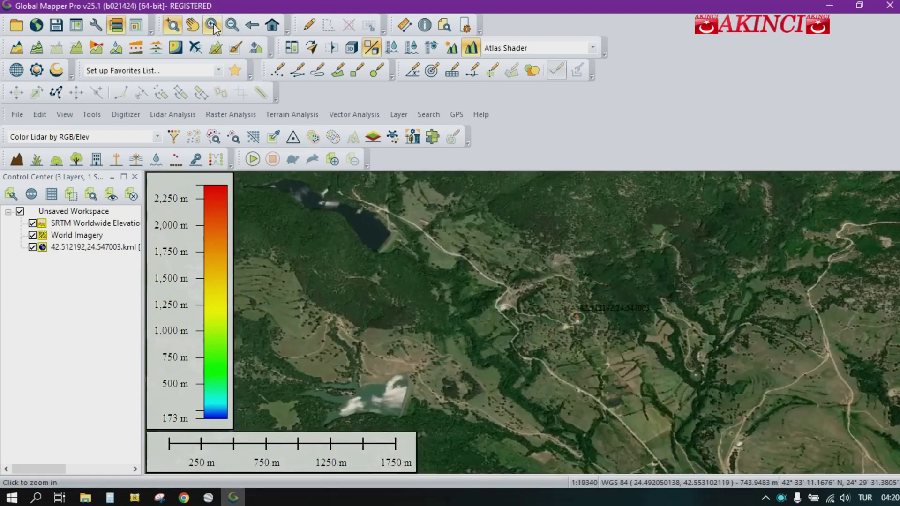
click(214, 27)
click(214, 27)
click(213, 27)
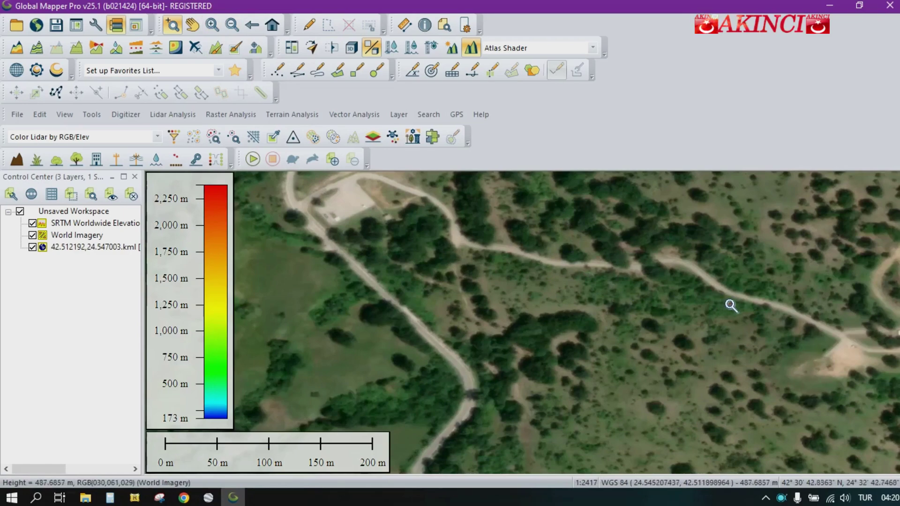
drag(729, 303, 665, 319)
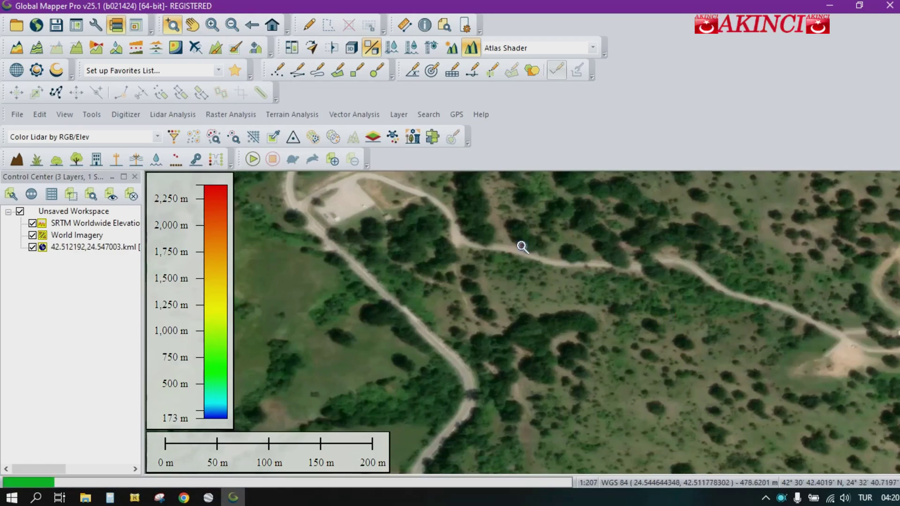
click(193, 25)
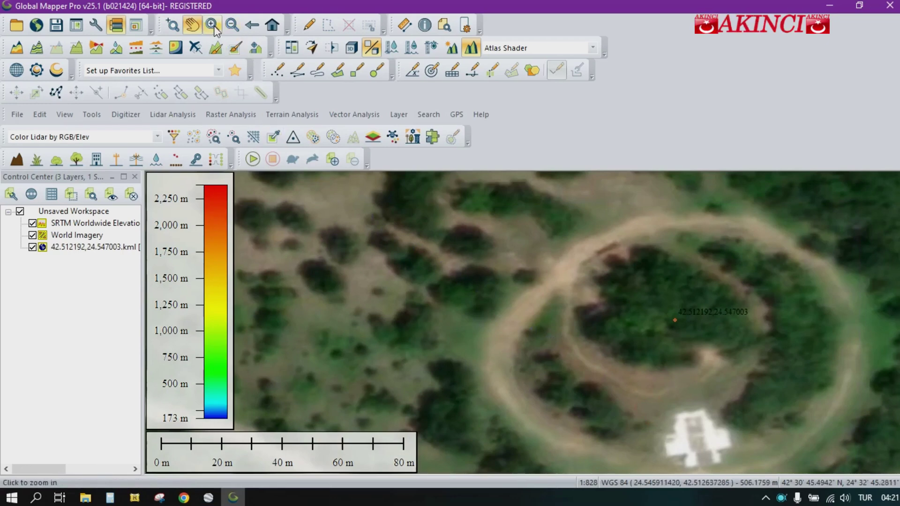
click(212, 26)
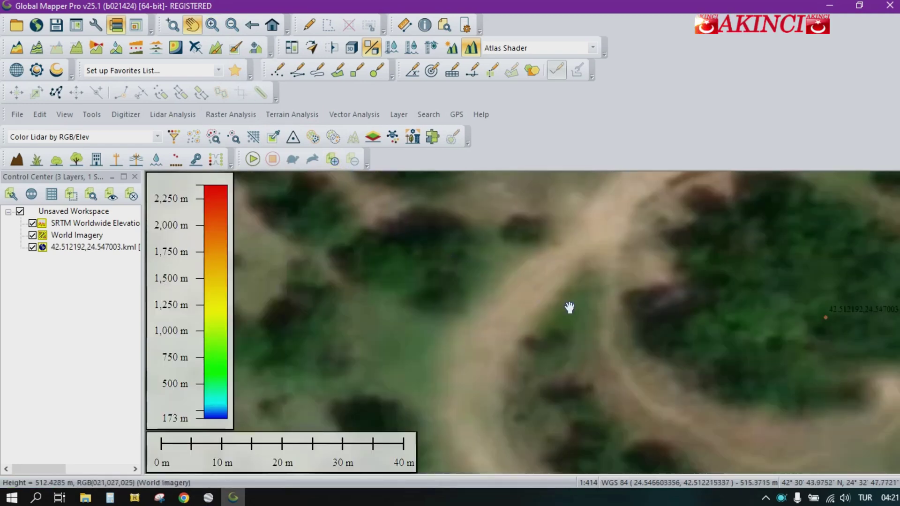
drag(613, 322, 494, 325)
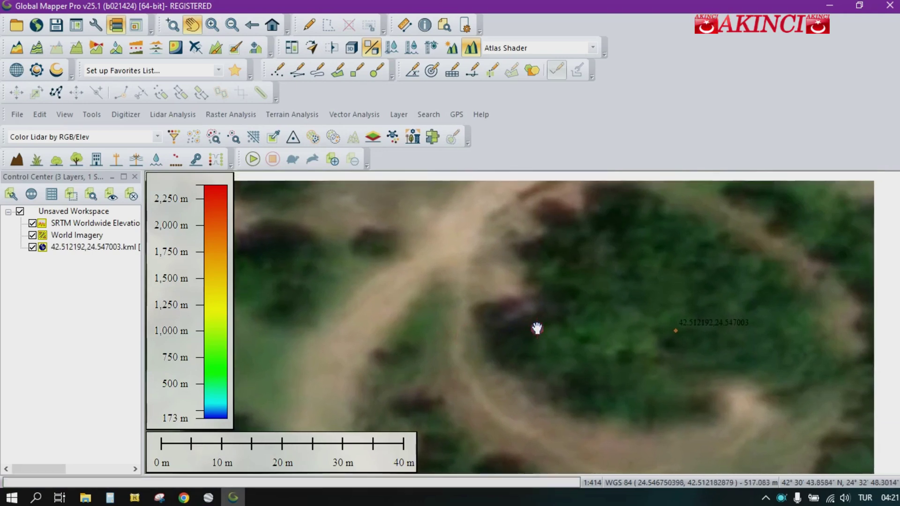
mouse_move(524, 5)
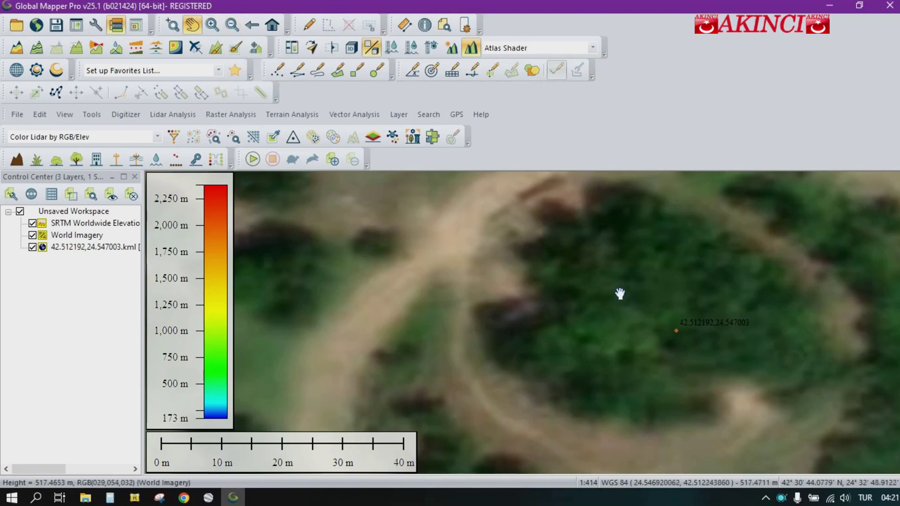
mouse_move(618, 1)
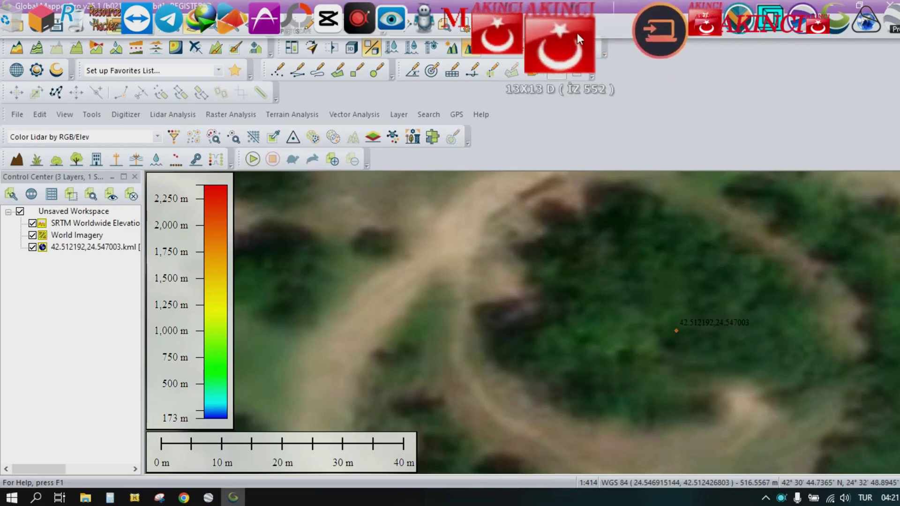
click(443, 33)
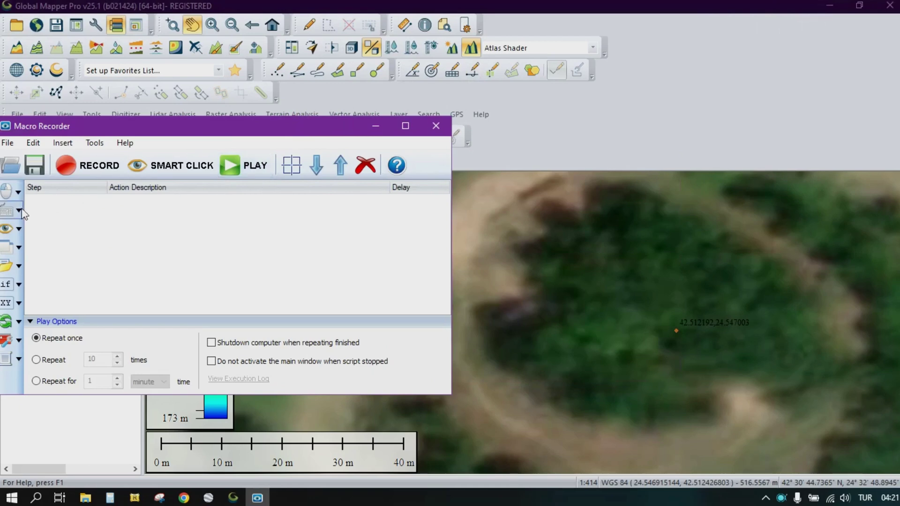
click(18, 192)
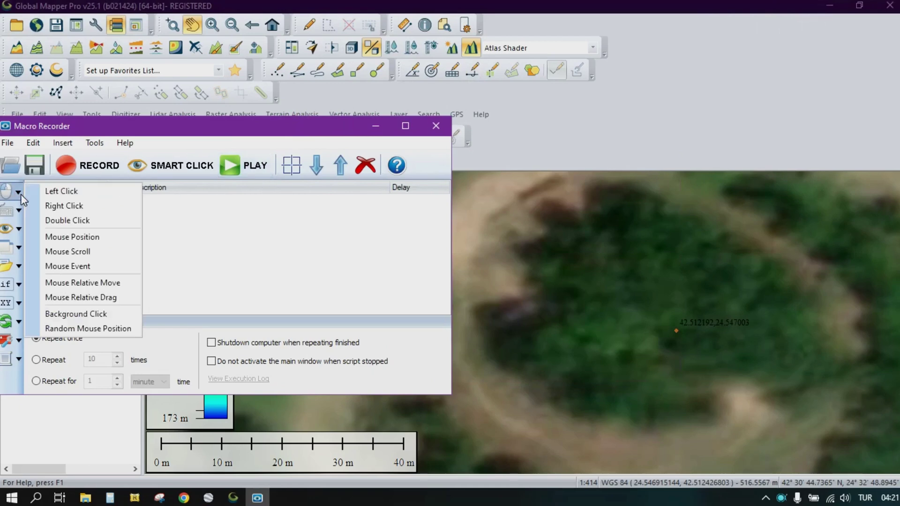
click(60, 237)
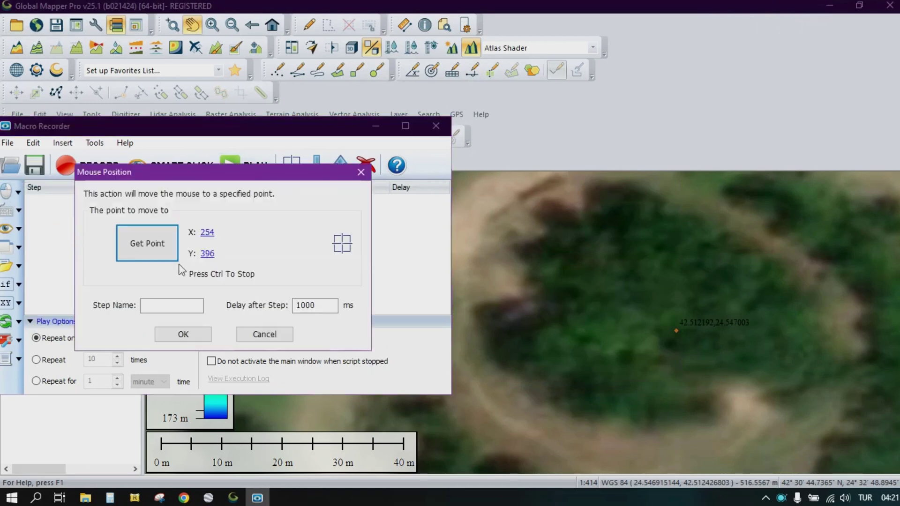
click(678, 335)
drag(677, 334, 657, 324)
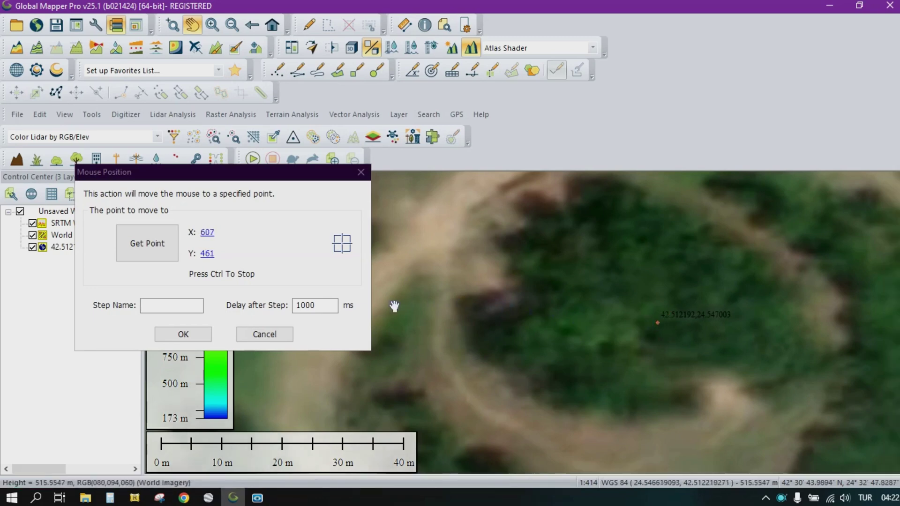
click(264, 335)
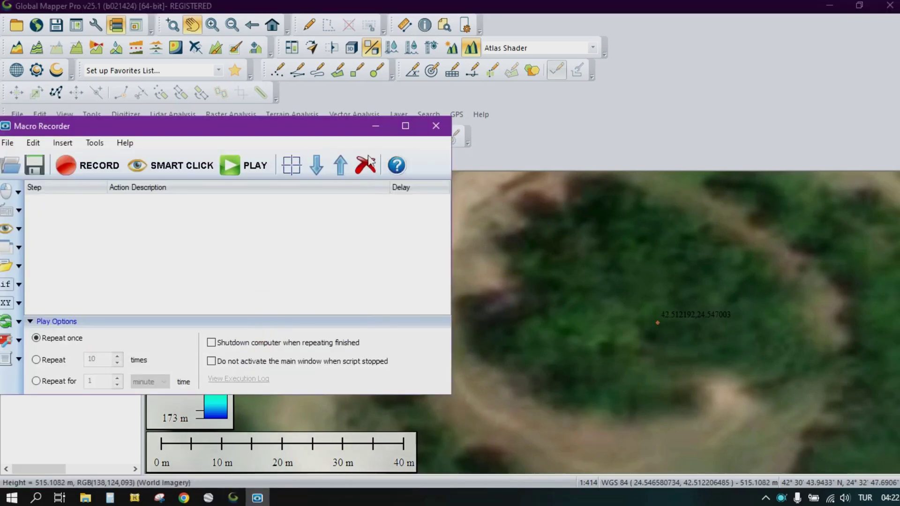
click(436, 126)
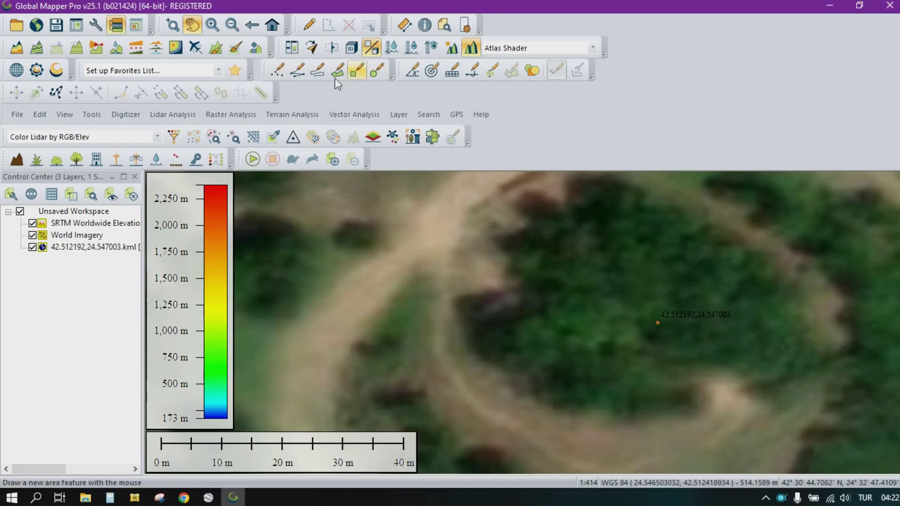
Try to draw a circular area feature centred on the 42.512192,24.547003 placemark
click(374, 75)
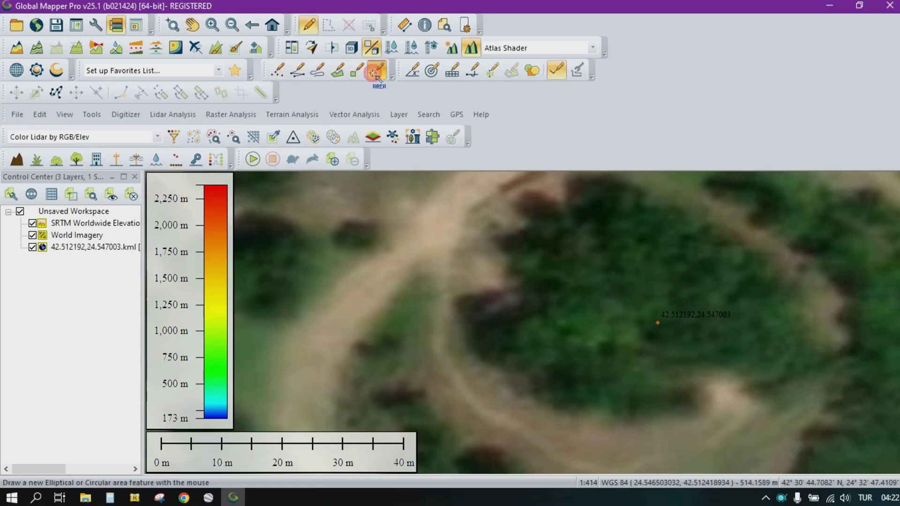
click(56, 93)
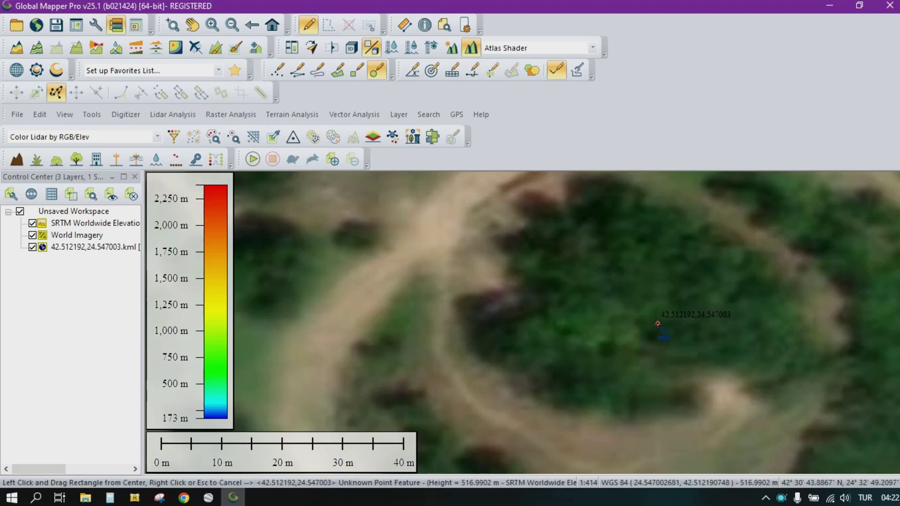
drag(657, 324, 679, 317)
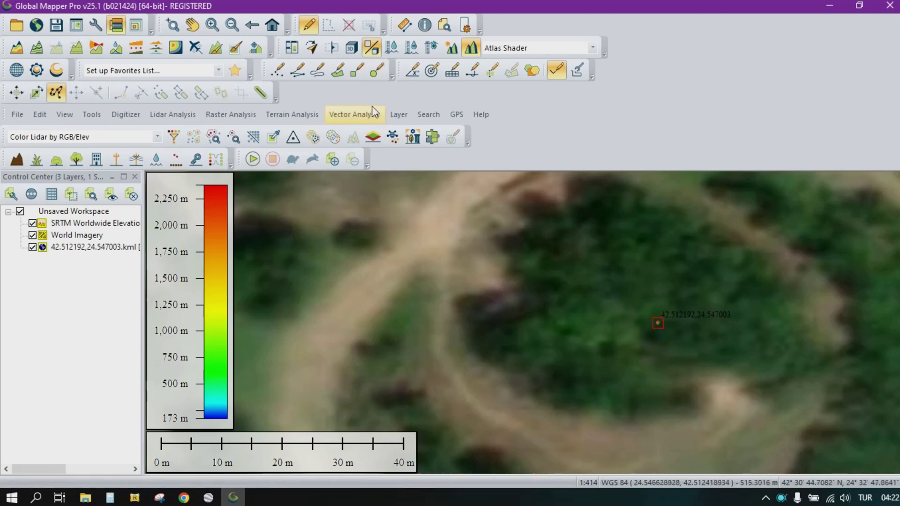
Hide the 42.512192,24.547003 KML layer and draw a circular area with a perimeter of about 3.6 m at the placemark's location
click(377, 71)
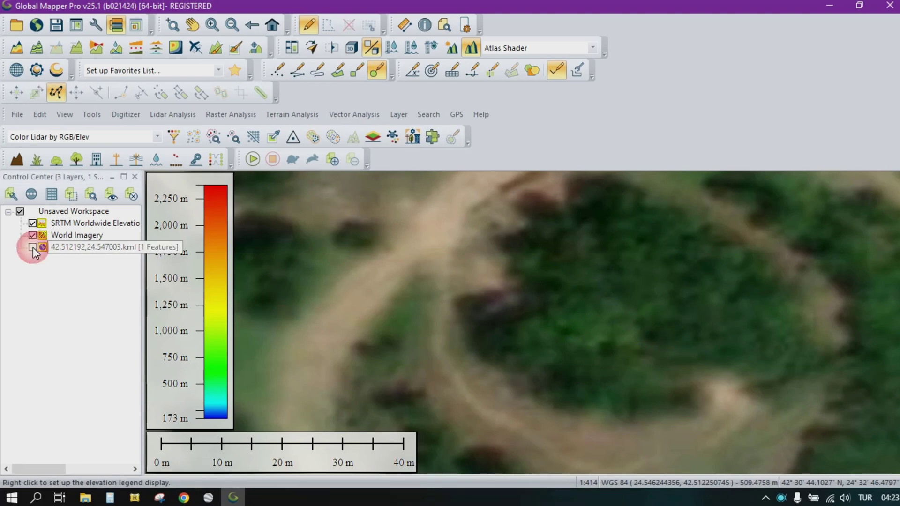
click(33, 247)
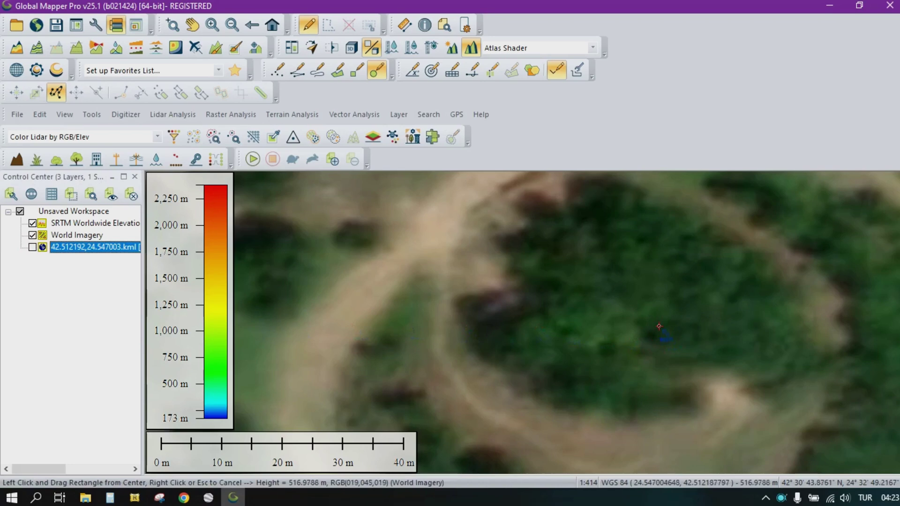
drag(658, 327, 660, 324)
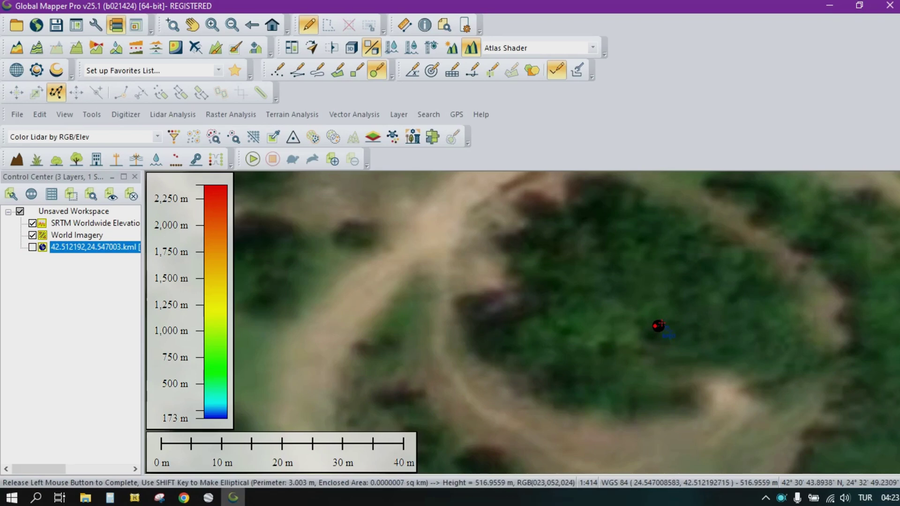
mouse_move(661, 324)
mouse_down()
mouse_move(700, 284)
mouse_move(660, 323)
mouse_up()
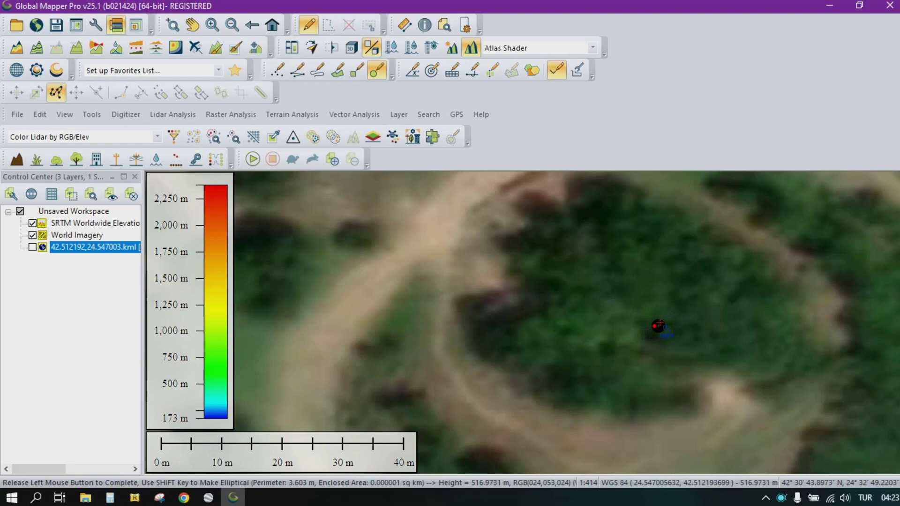
drag(658, 324, 659, 325)
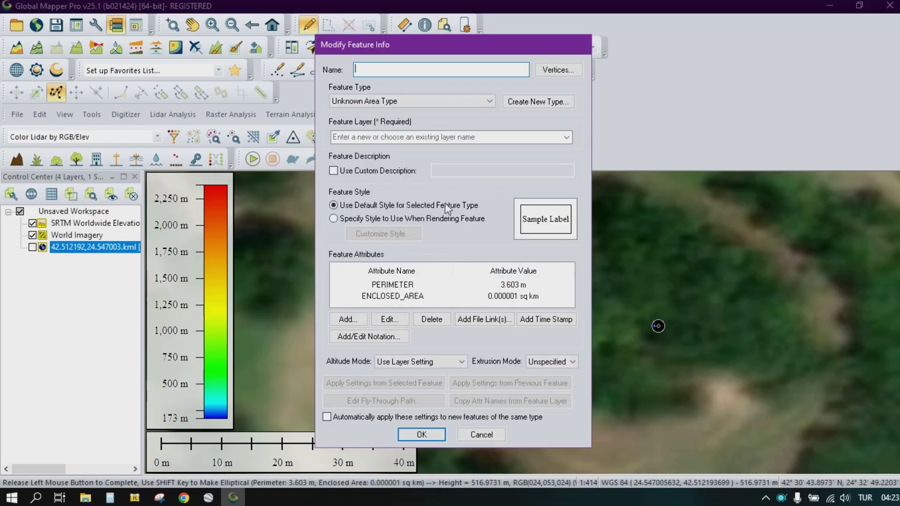
Assign the circular area to a new feature layer asd and name the feature asd
click(392, 137)
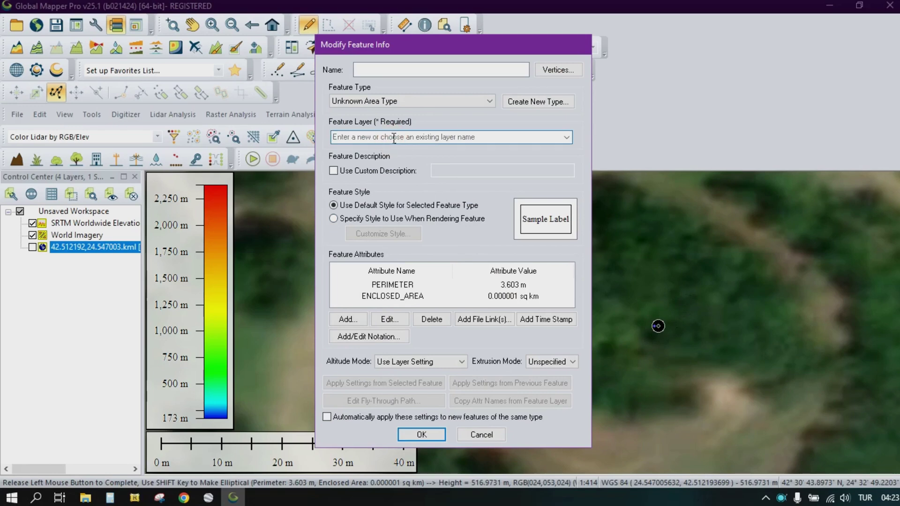
text(asd)
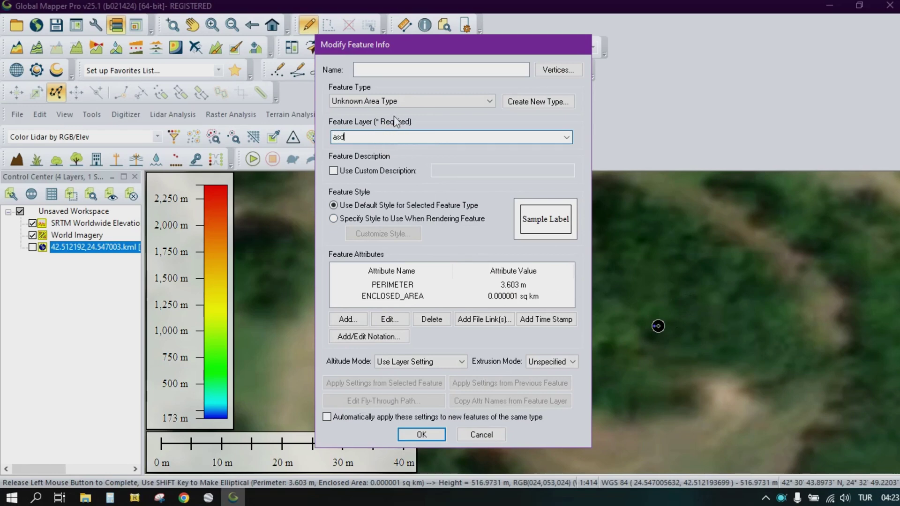
click(380, 70)
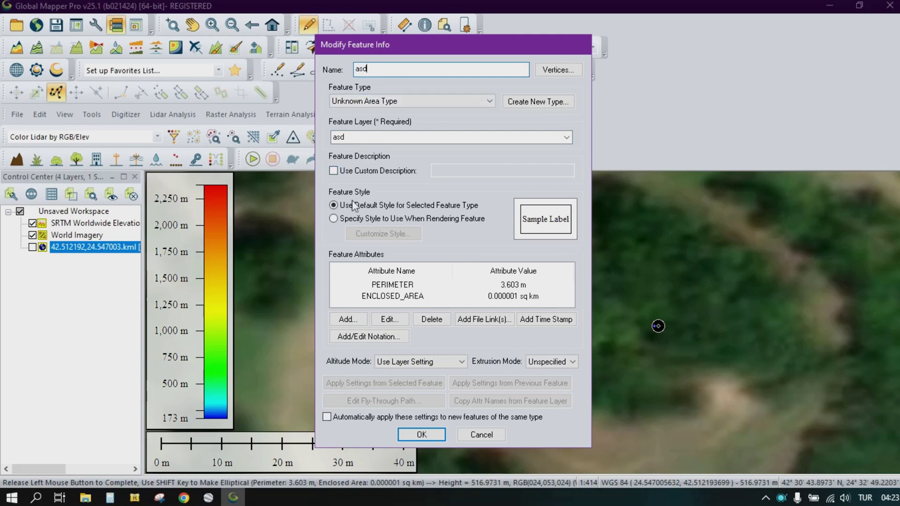
Give the asd area a custom style with a Backwards Diagonal Cross-Hatch fill and a Null border
click(337, 221)
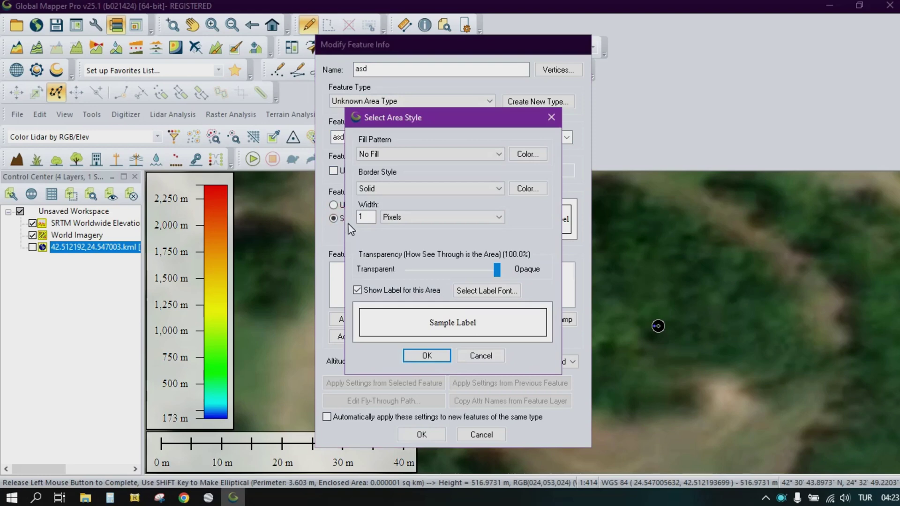
click(423, 153)
click(397, 188)
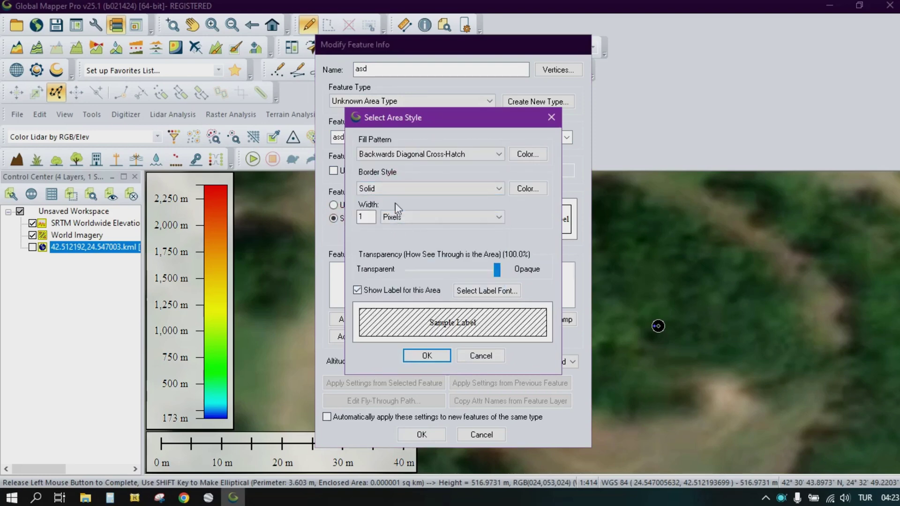
click(401, 188)
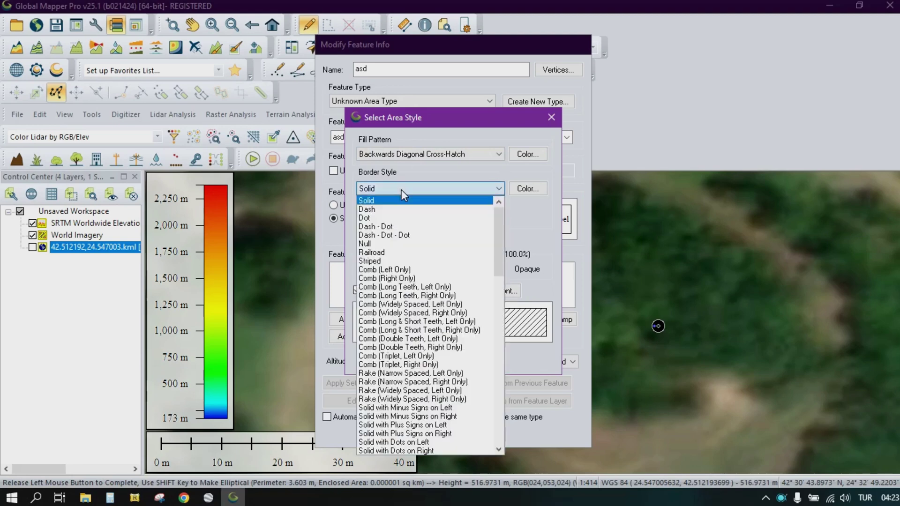
click(392, 243)
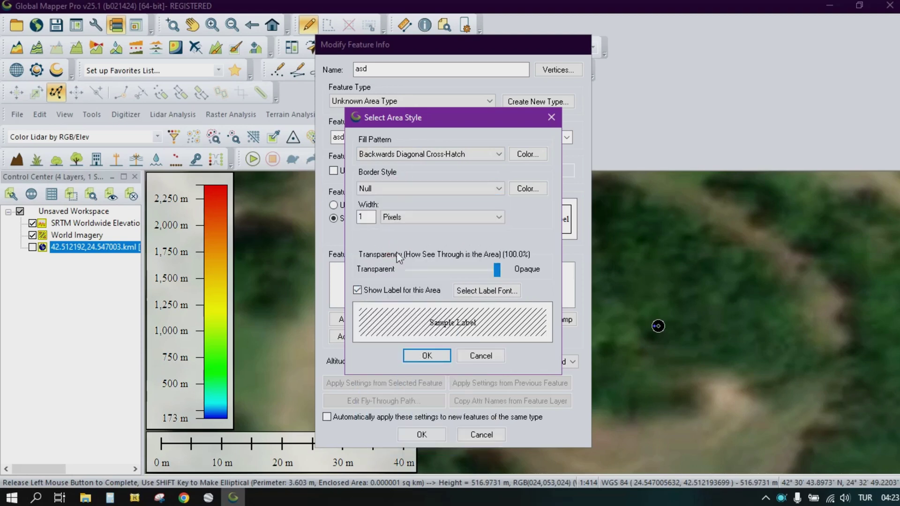
click(426, 356)
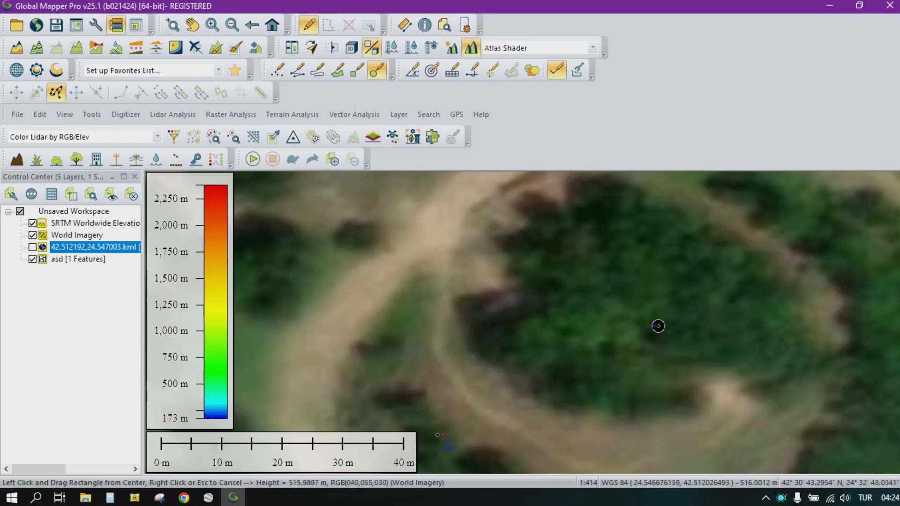
Switch to the ( AKINCI ) IZLEK PLATFORM and filter its program list to the Global Mapper category
mouse_move(602, 11)
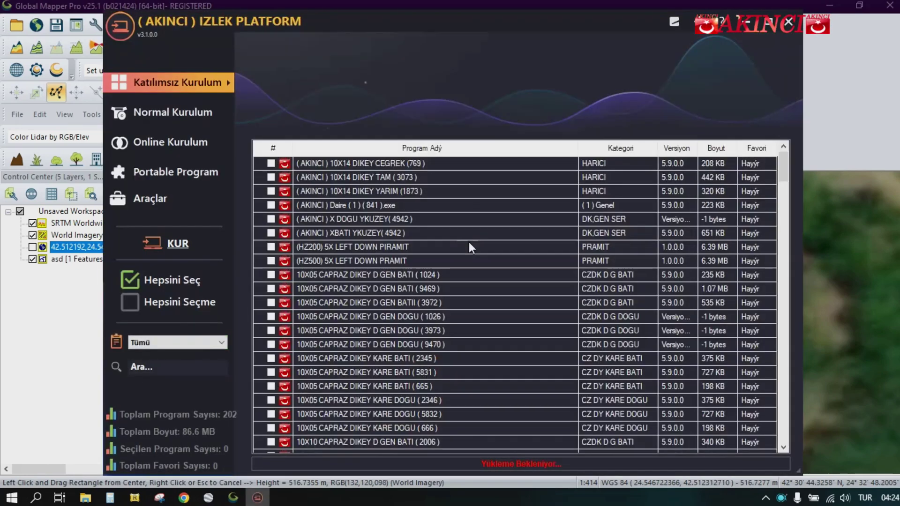
click(180, 342)
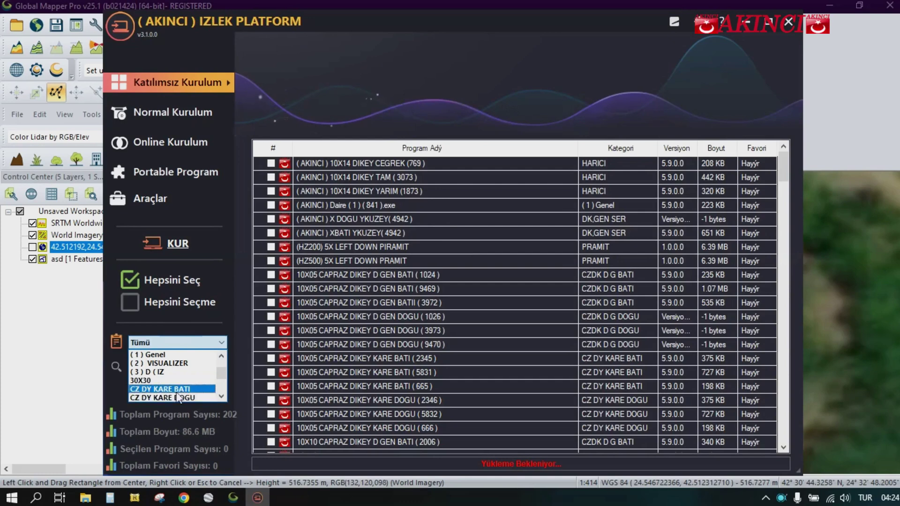
scroll(178, 382, down, 1)
scroll(177, 381, down, 1)
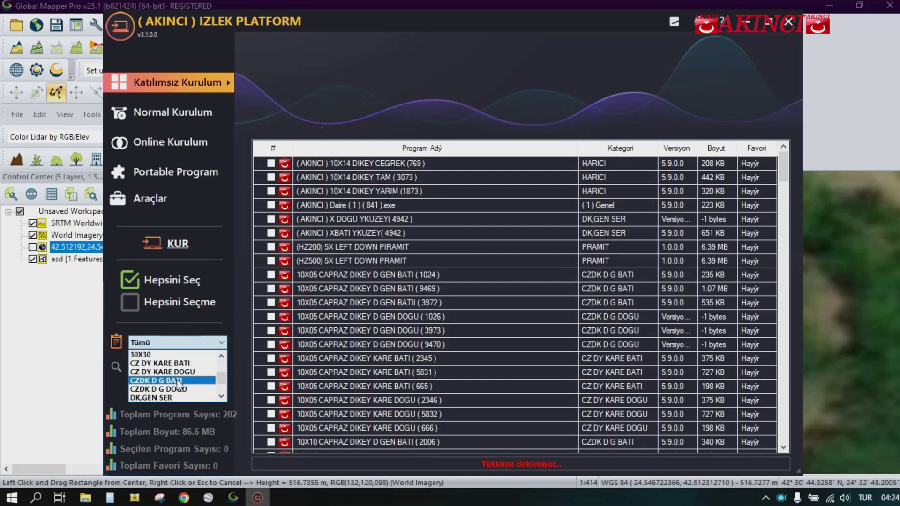
click(177, 382)
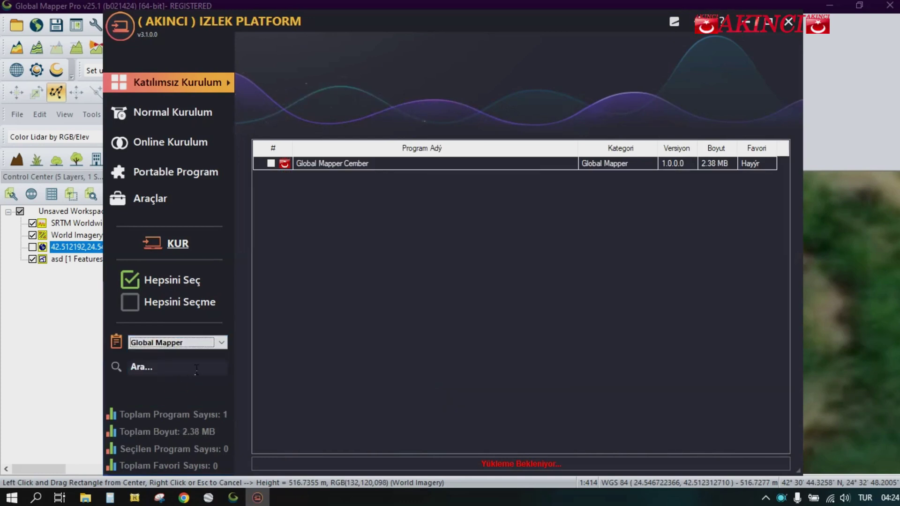
Select Global Mapper Cember, move the platform window clear of the map, and run the program to generate the concentric circles
click(272, 164)
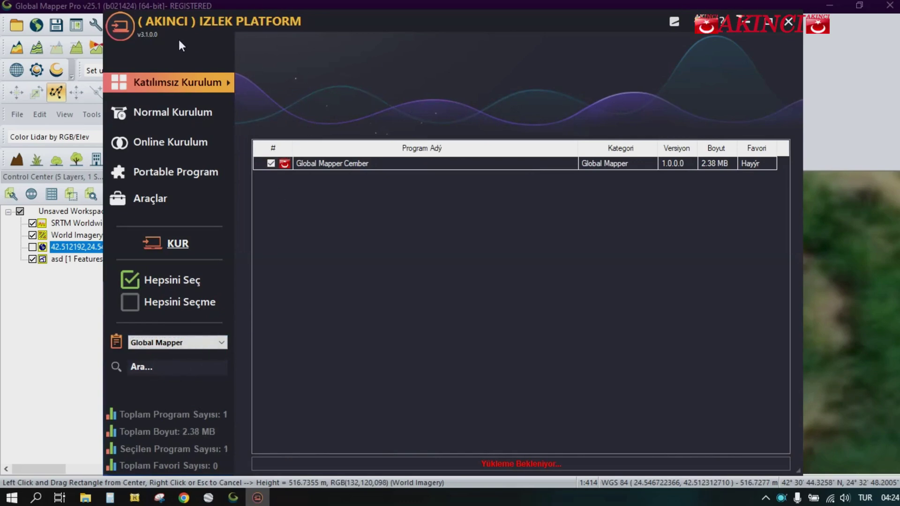
drag(137, 53, 844, 109)
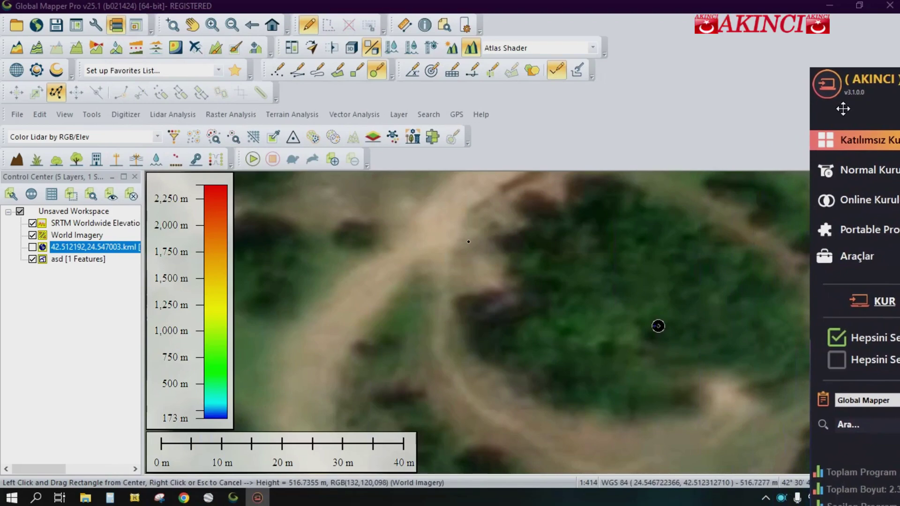
click(884, 302)
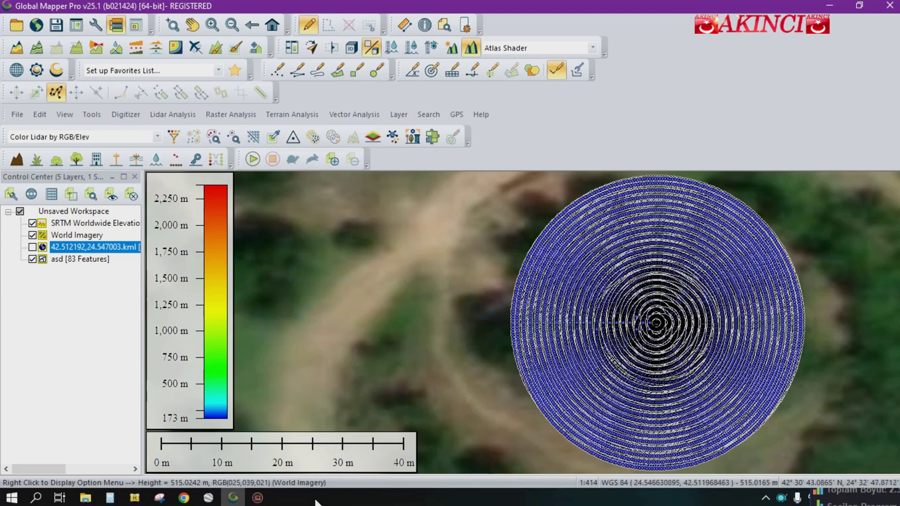
Bring the ( AKINCI ) IZLEK PLATFORM window back into view and close it
click(258, 498)
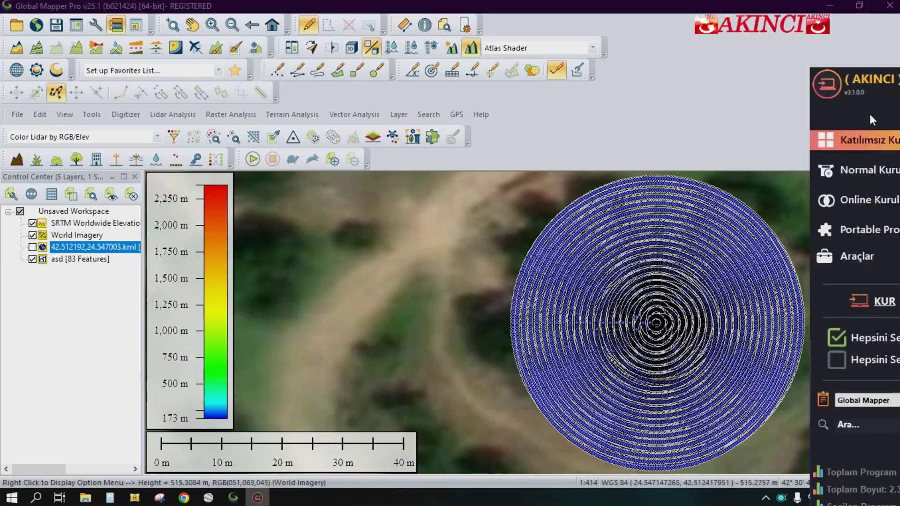
drag(870, 120, 124, 74)
click(532, 96)
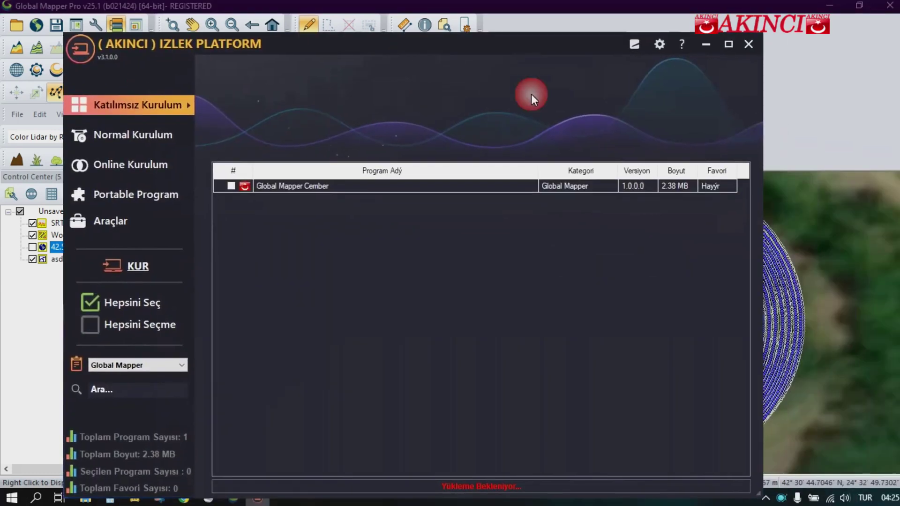
click(748, 45)
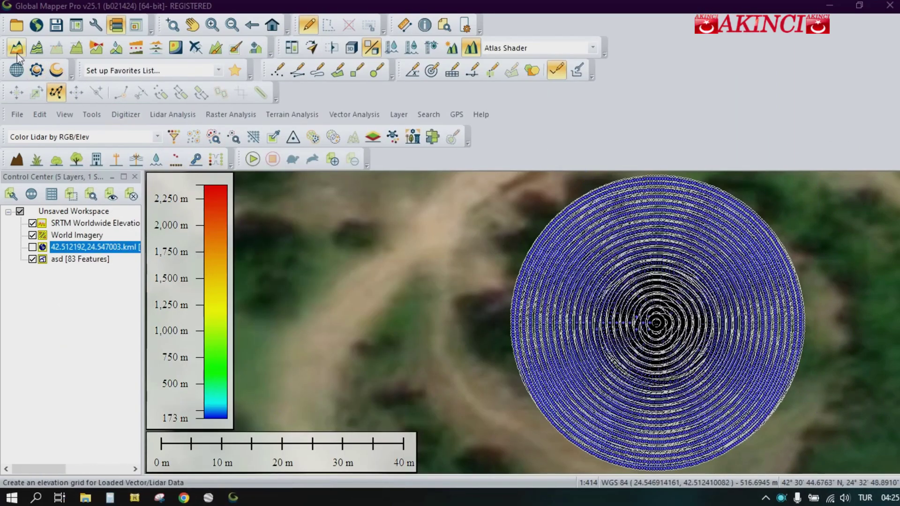
Start a vector export of the loaded data as KML/KMZ (Vector Data Only) and accept the current export options
click(18, 117)
scroll(123, 370, down, 5)
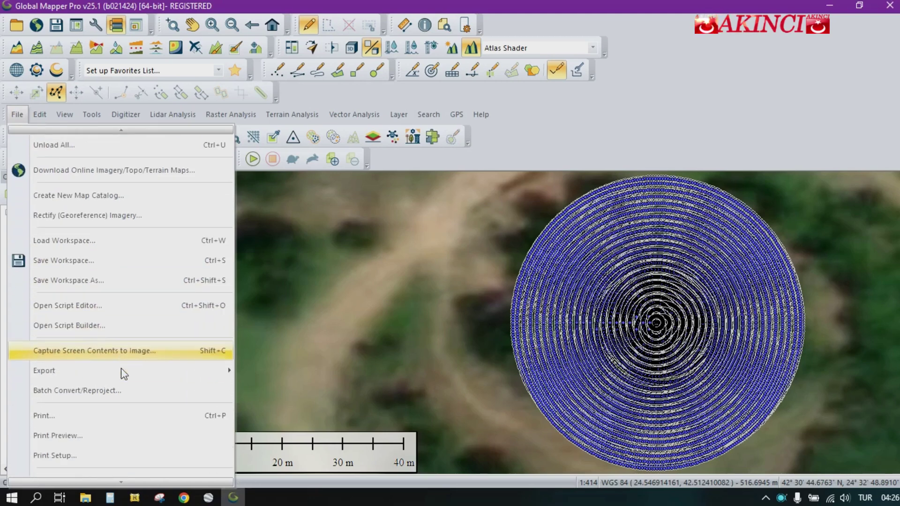
scroll(123, 374, down, 2)
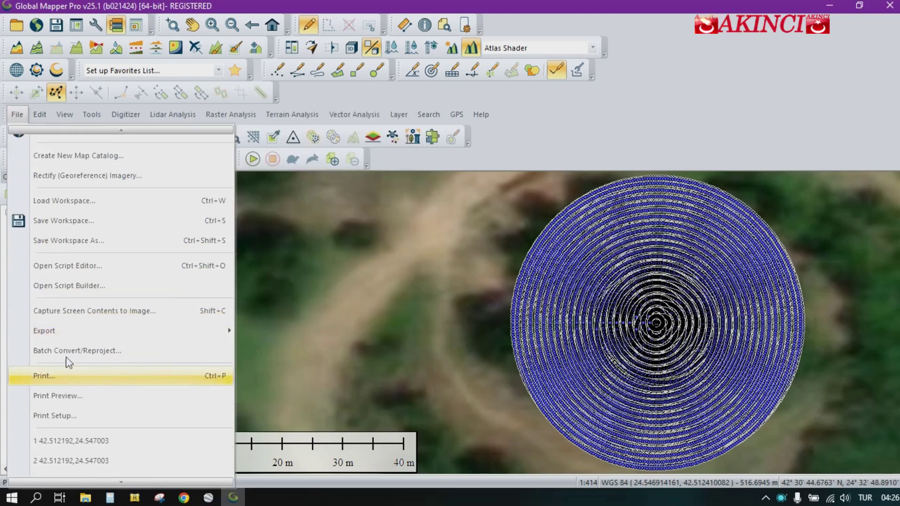
mouse_move(89, 334)
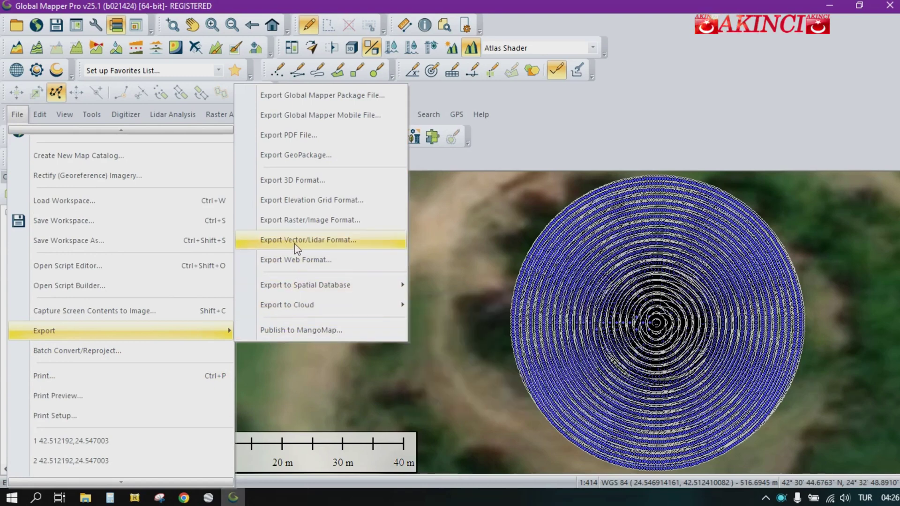
click(350, 242)
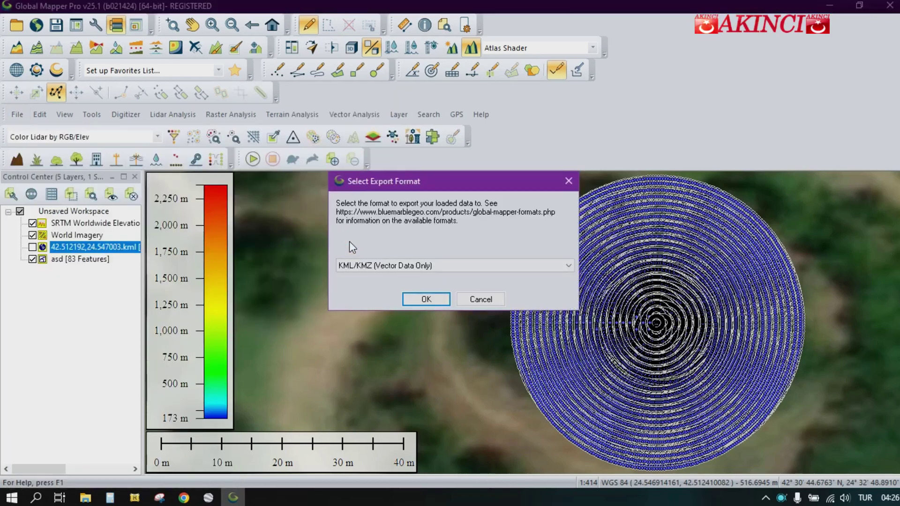
click(382, 268)
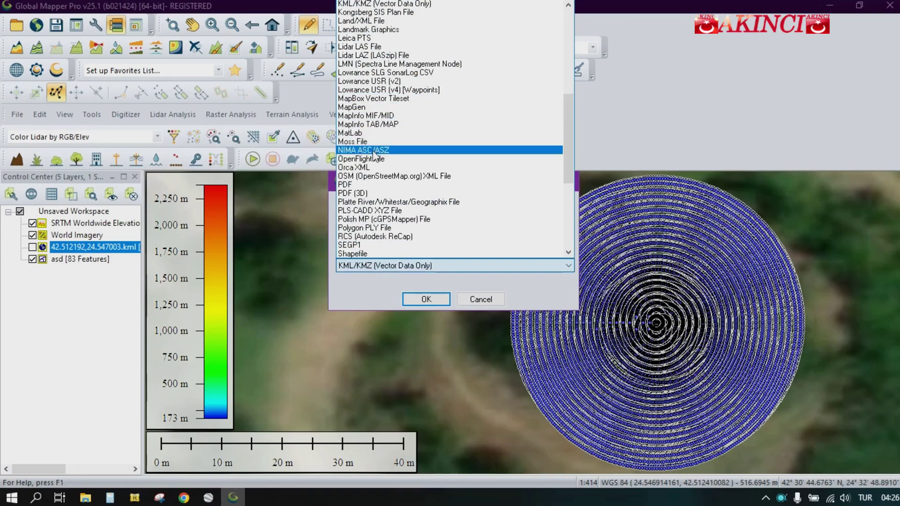
scroll(378, 157, down, 1)
scroll(375, 178, down, 1)
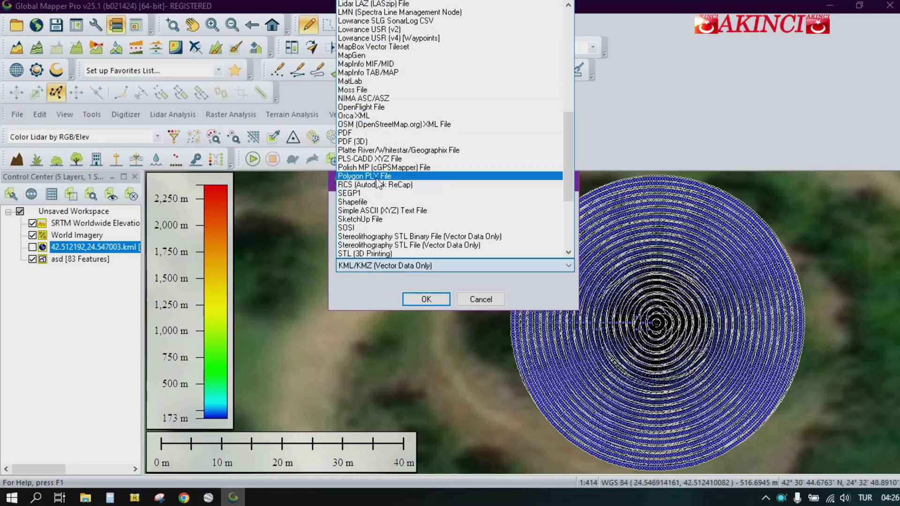
scroll(375, 145, up, 2)
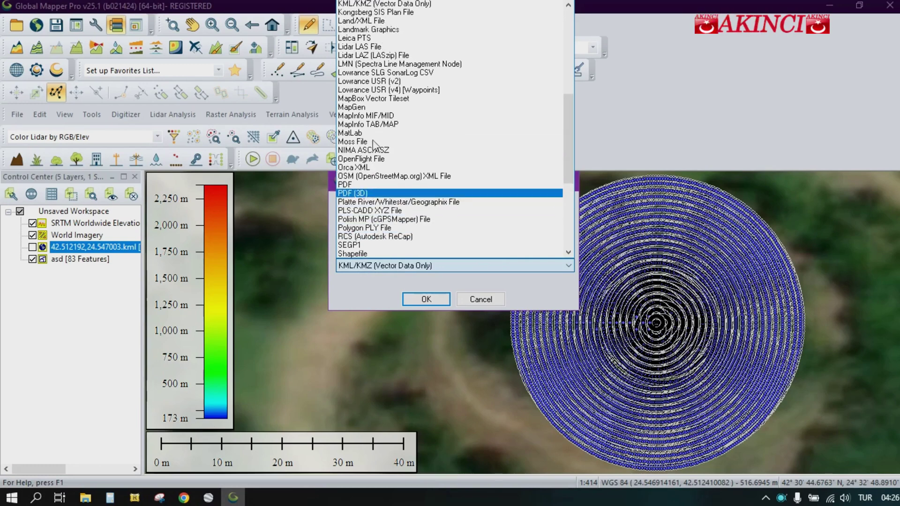
scroll(375, 142, up, 4)
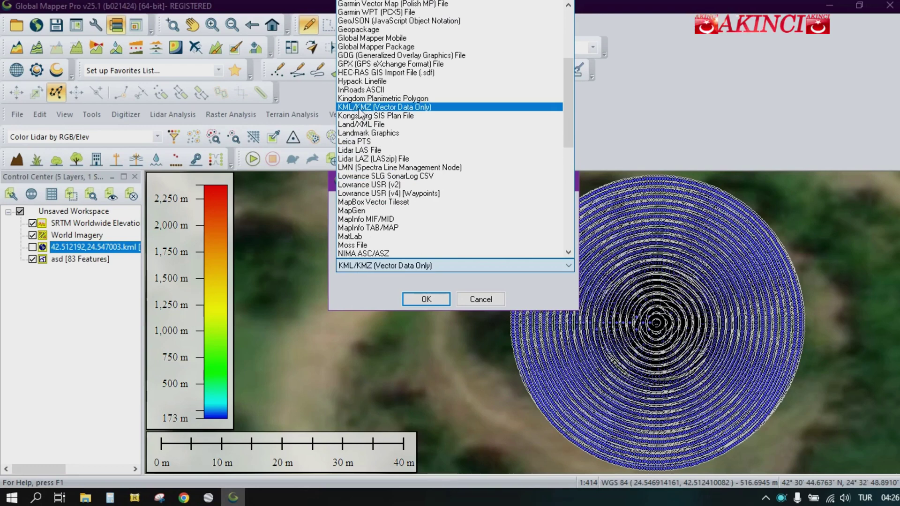
click(360, 108)
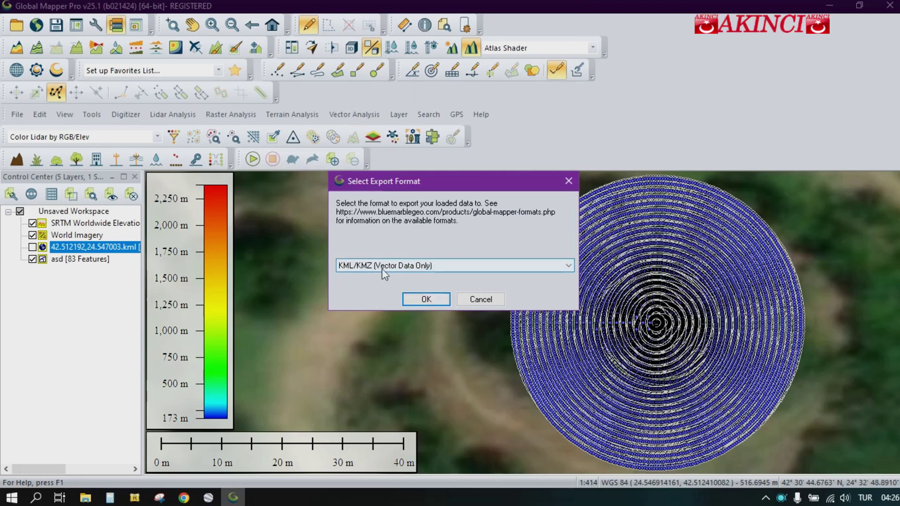
click(419, 298)
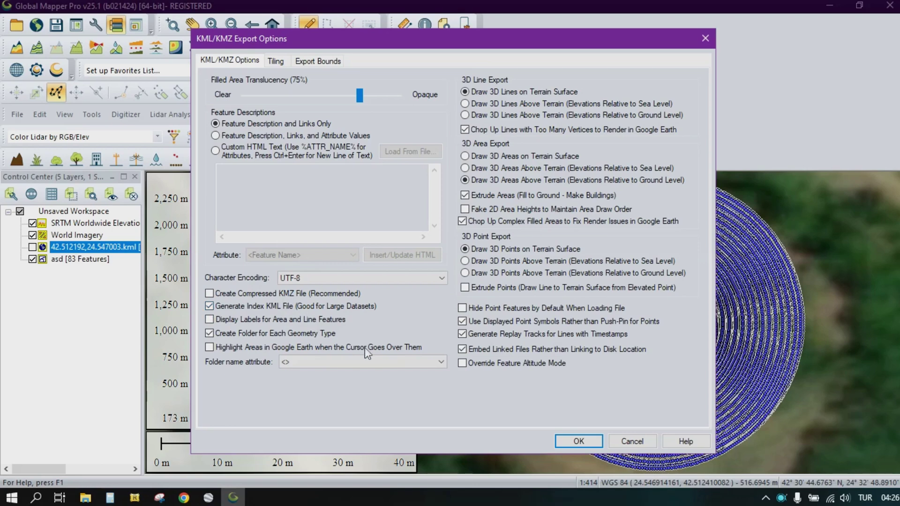
click(579, 441)
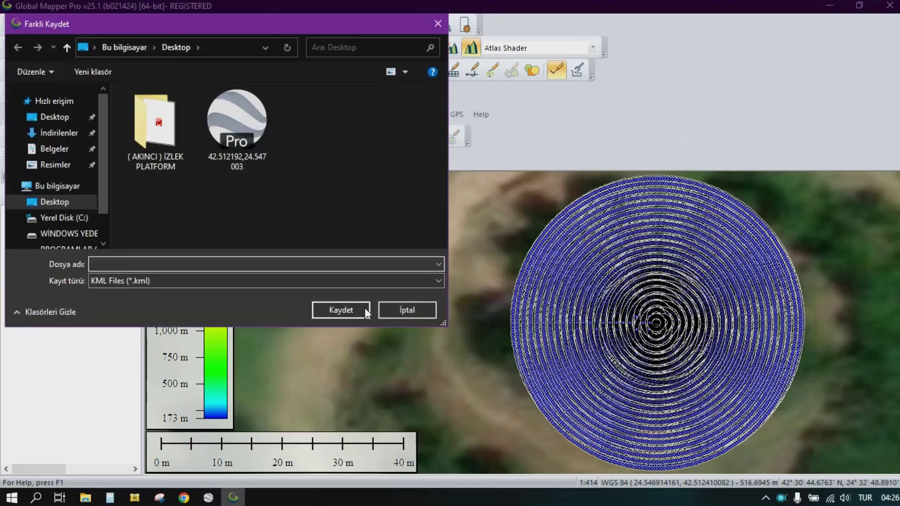
Try to save the KML export to the Desktop as akın
click(130, 264)
text(a)
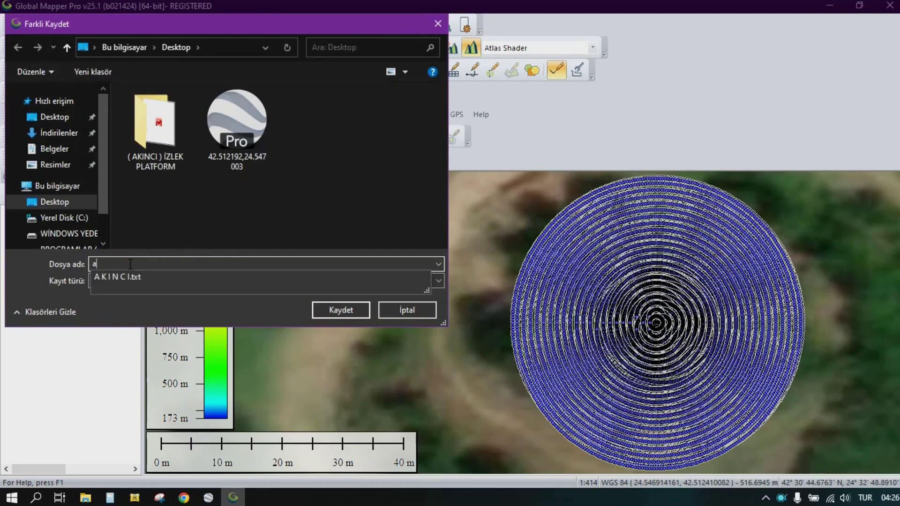
text(kın)
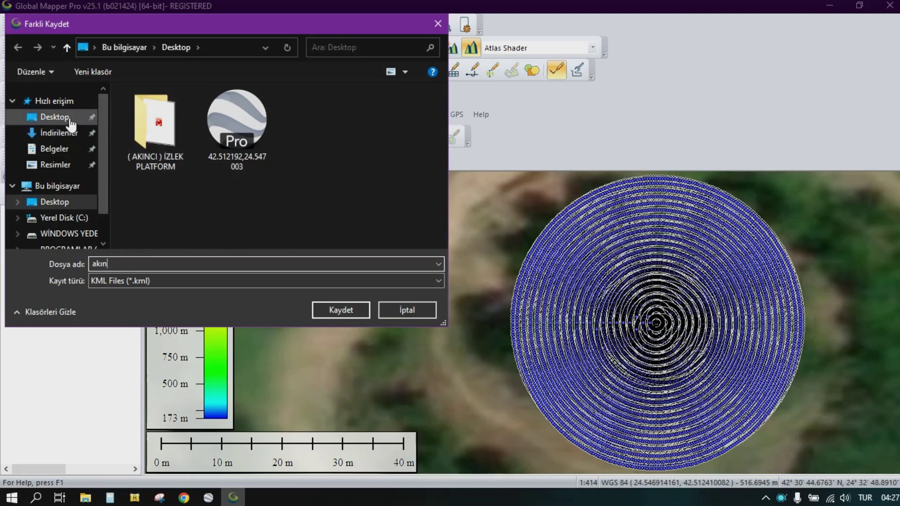
click(54, 117)
click(349, 311)
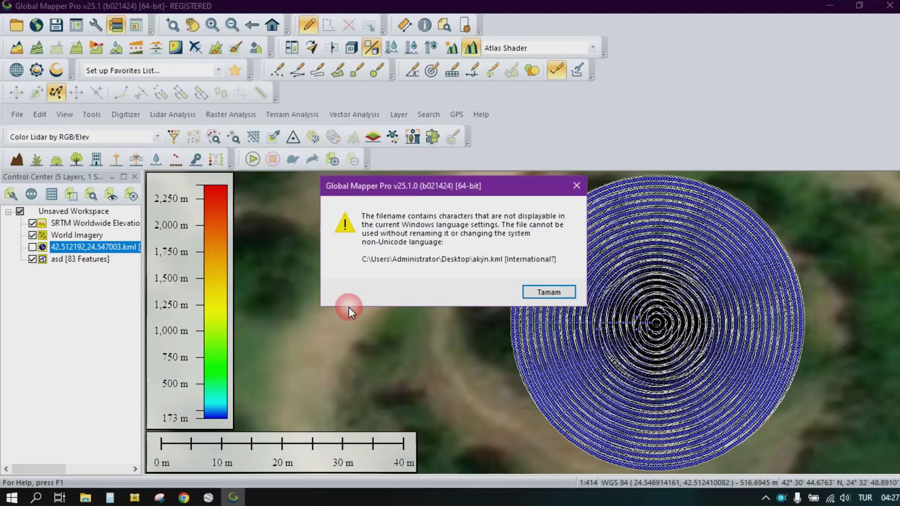
click(548, 292)
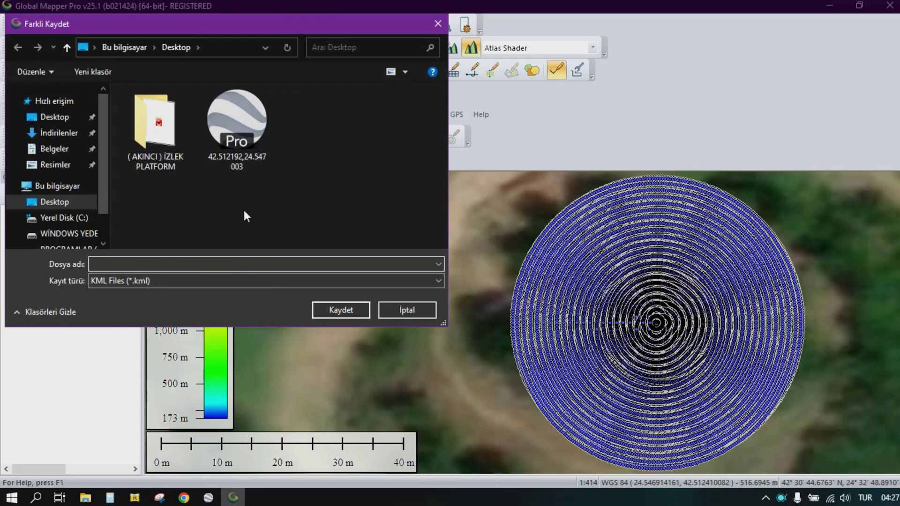
Save the KML export to the Desktop as dfg and minimize Global Mapper
click(47, 117)
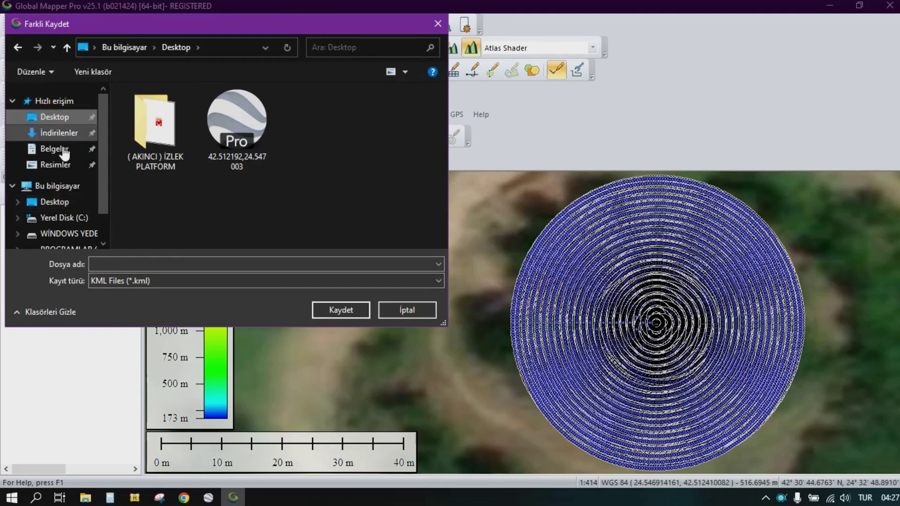
click(124, 264)
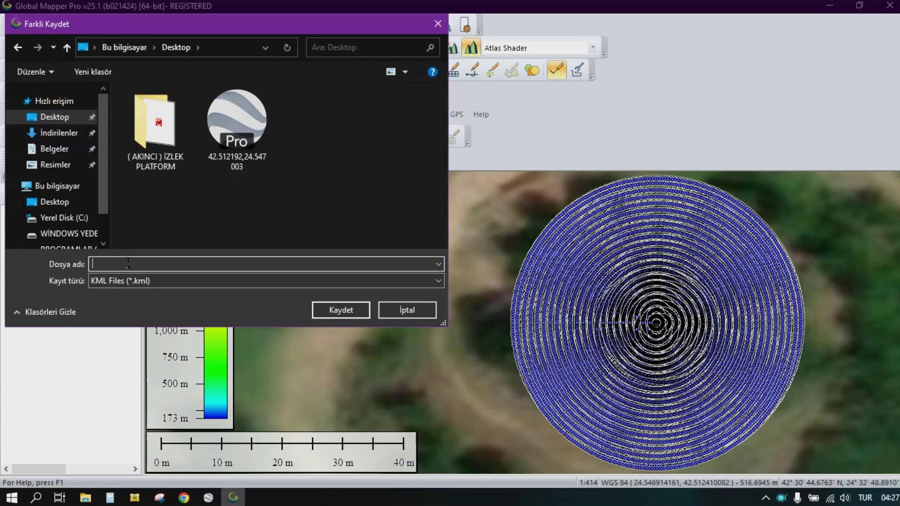
text(dfg)
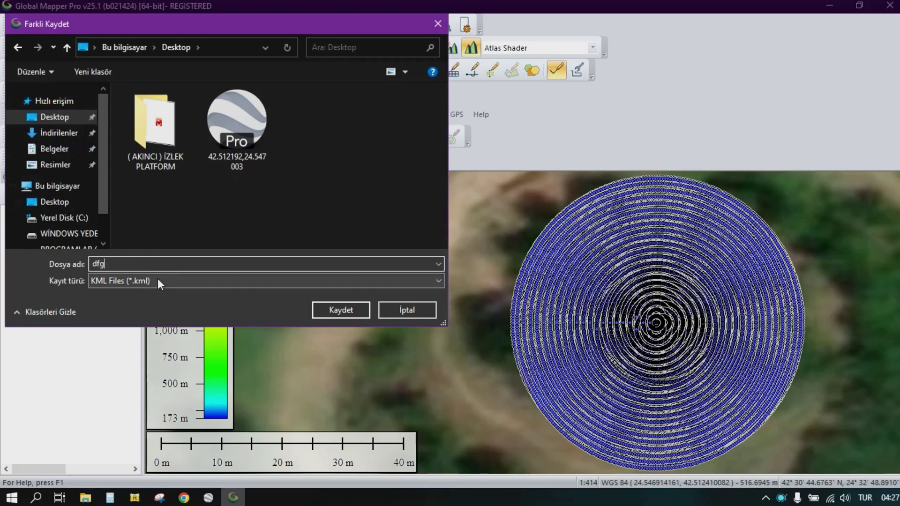
click(339, 311)
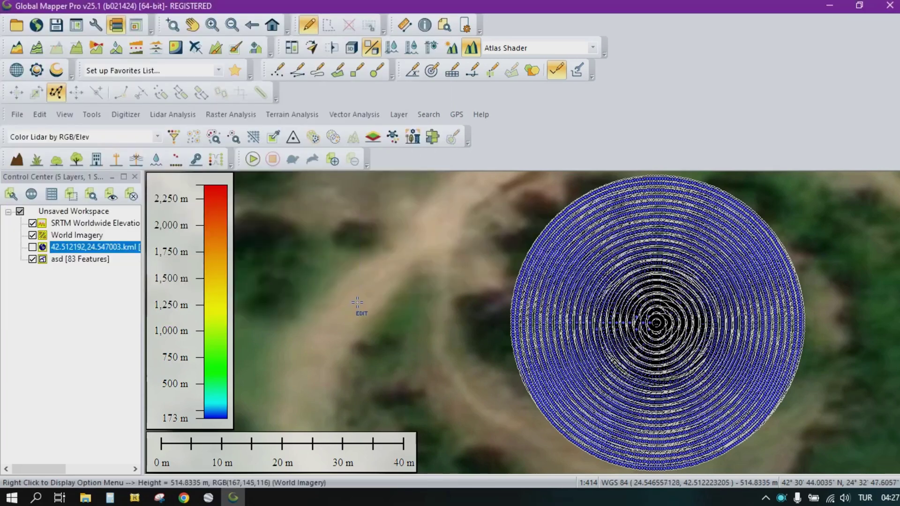
click(829, 6)
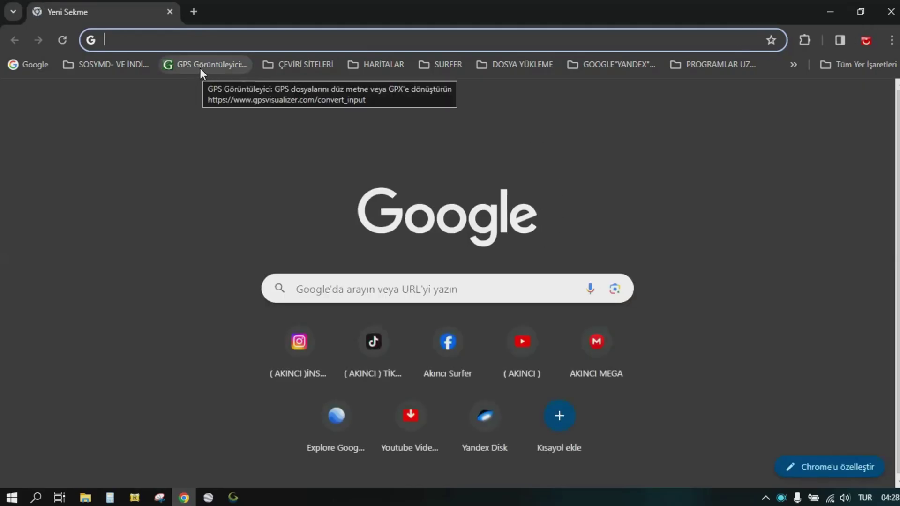
Minimize the browser, open dfg_index from the Desktop in Google Earth Pro and examine it around the placemark
click(829, 12)
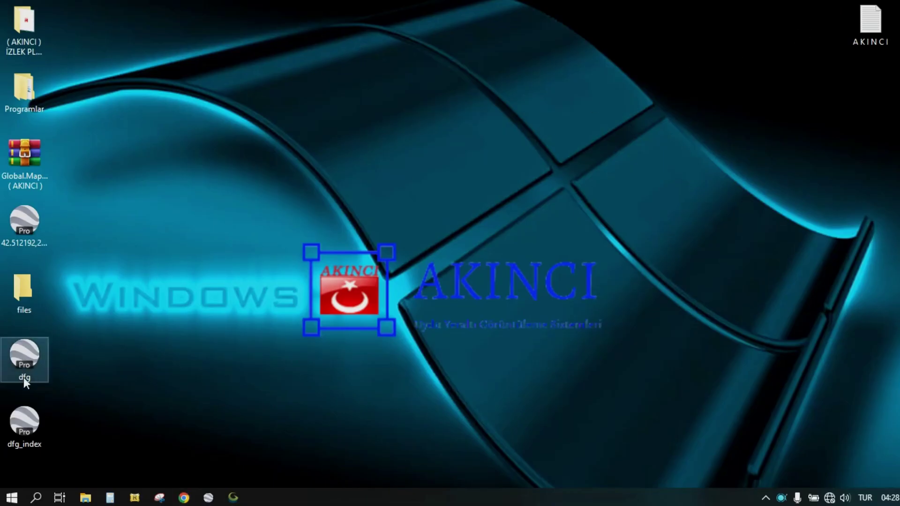
double_click(26, 428)
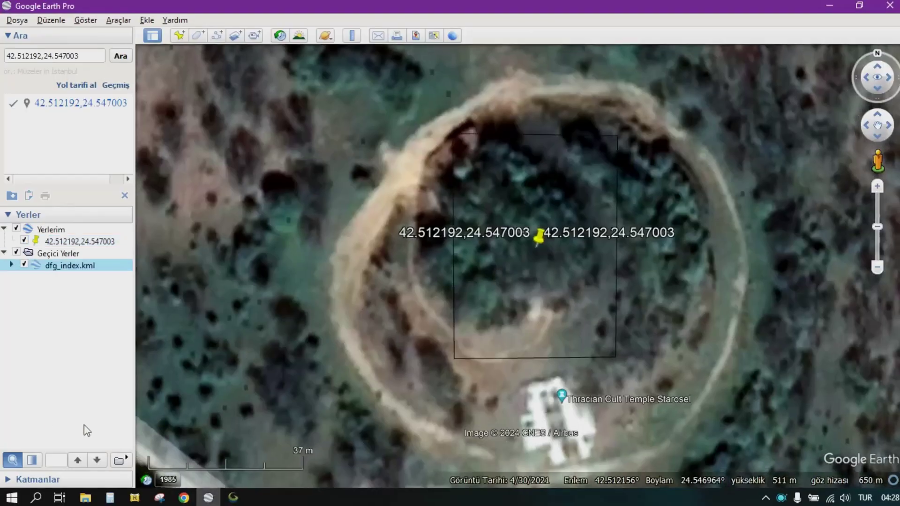
scroll(525, 272, up, 4)
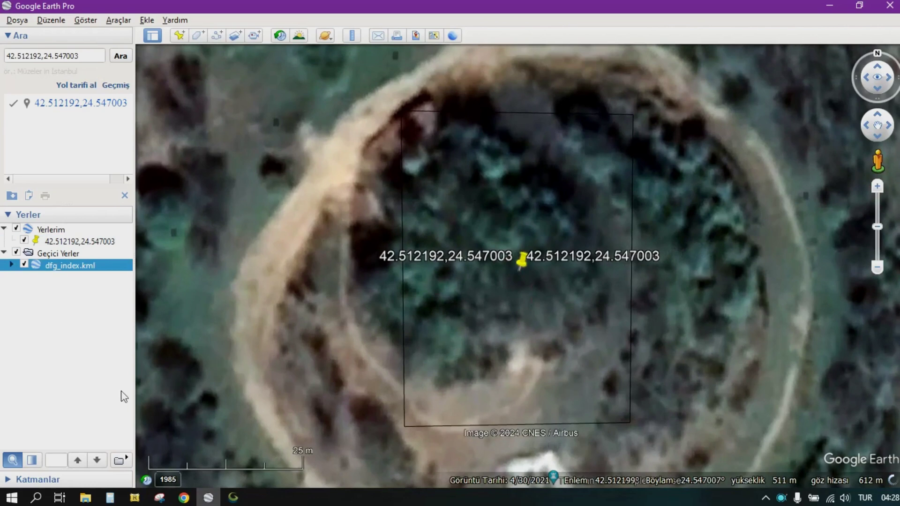
Open dfg from the Desktop folder in Google Earth Pro, examine the exported area up close and minimize Google Earth
click(88, 500)
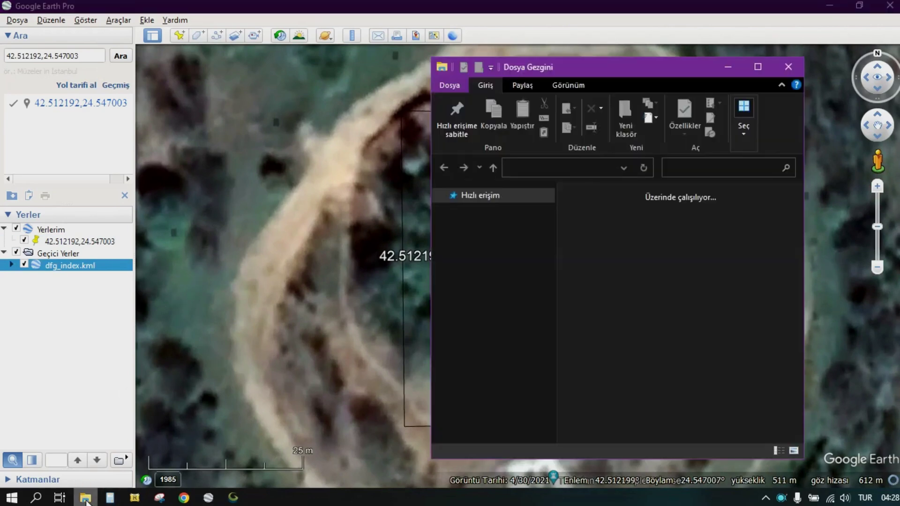
click(477, 217)
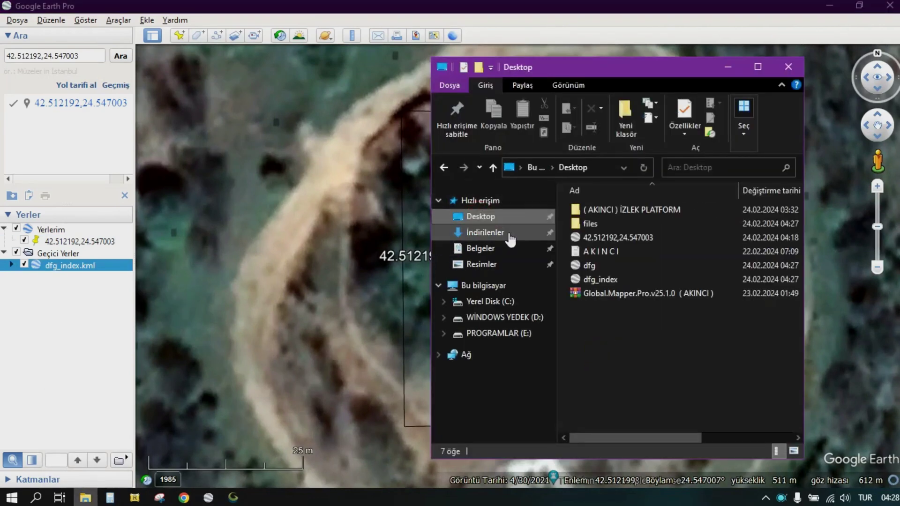
double_click(586, 266)
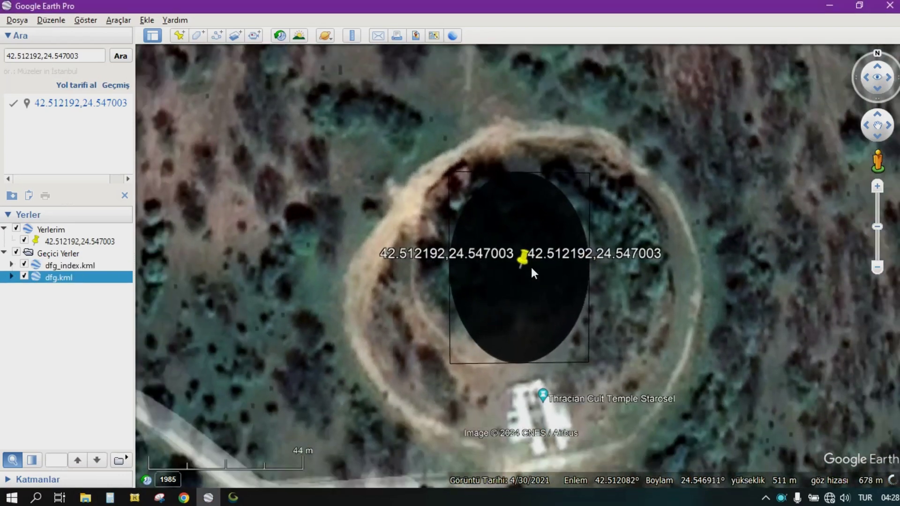
double_click(531, 269)
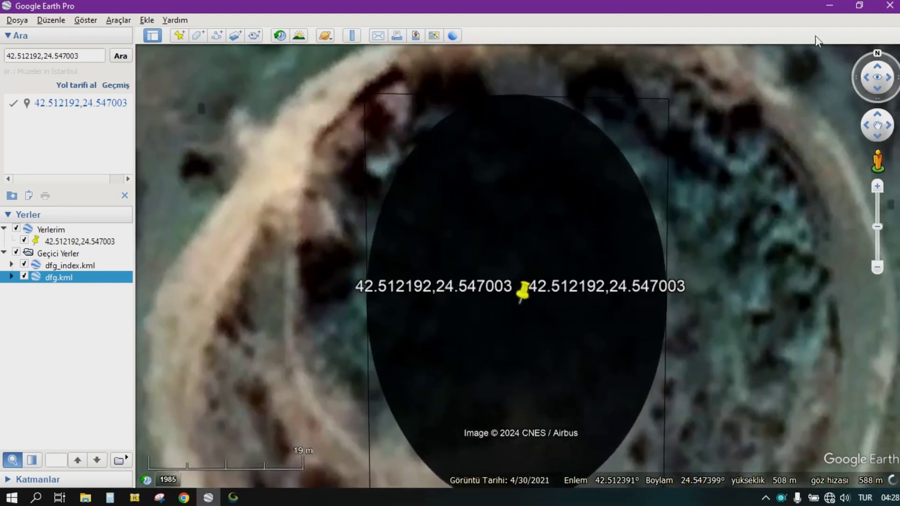
click(829, 6)
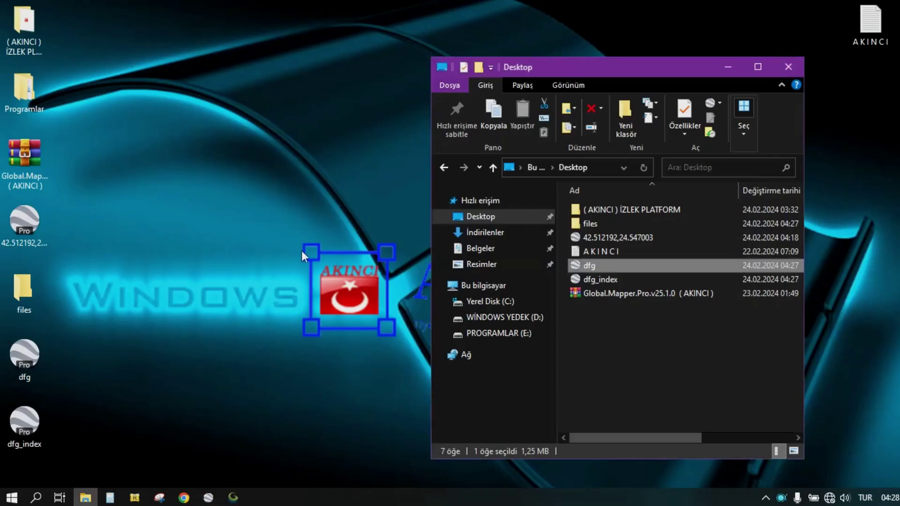
Switch to Chrome and open the bookmarked GPS Visualizer page for converting GPS files to plain text or GPX
click(184, 498)
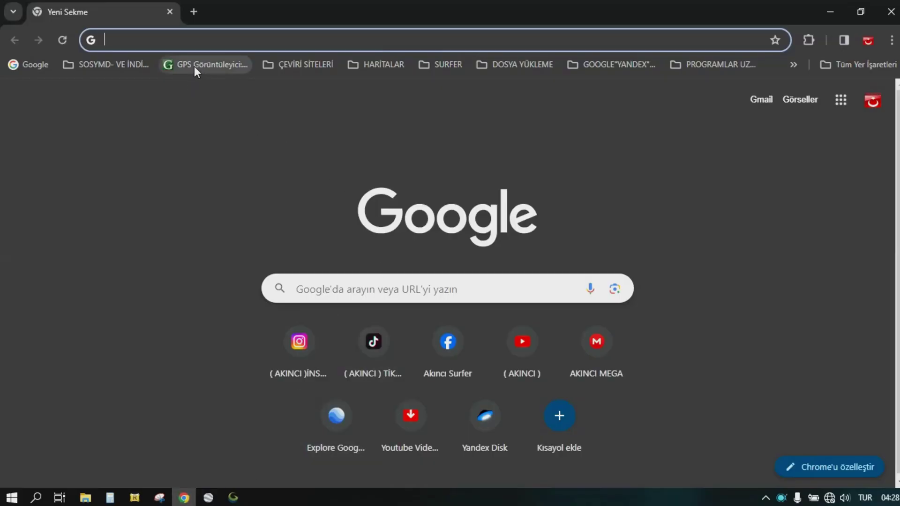
click(207, 65)
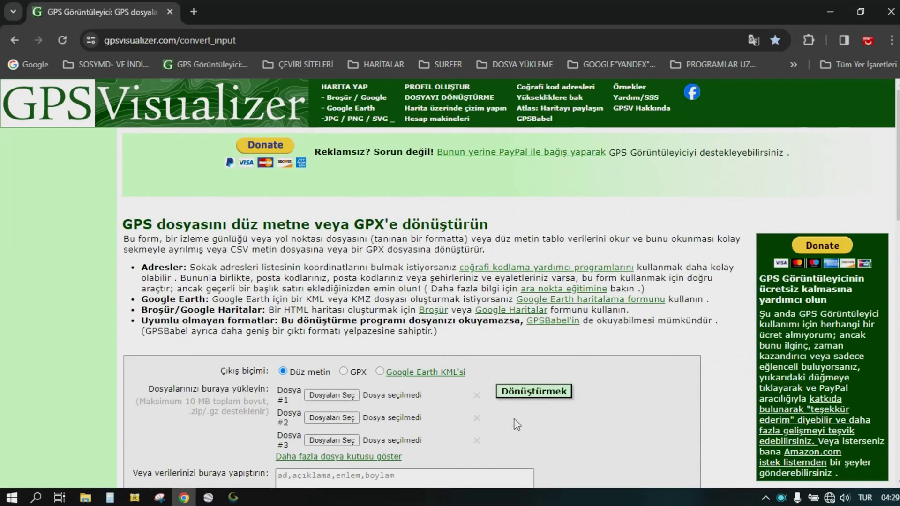
scroll(464, 309, down, 2)
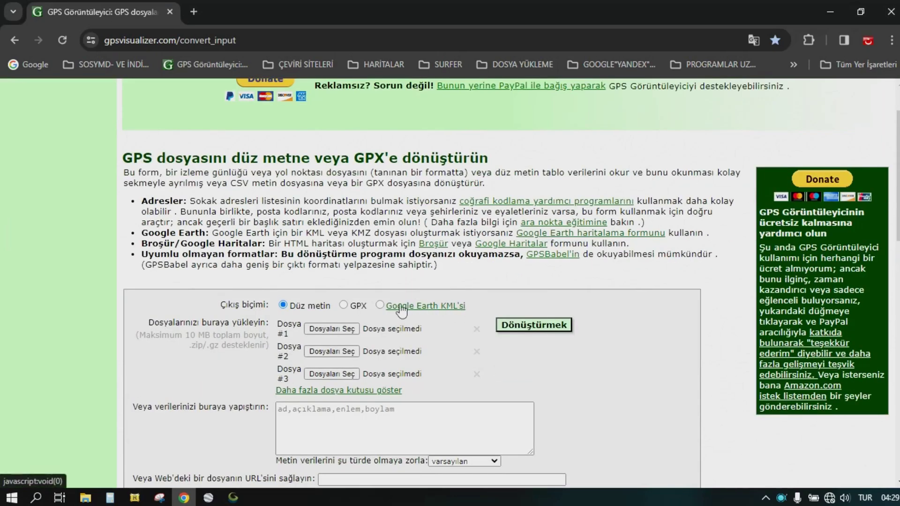
scroll(403, 310, down, 1)
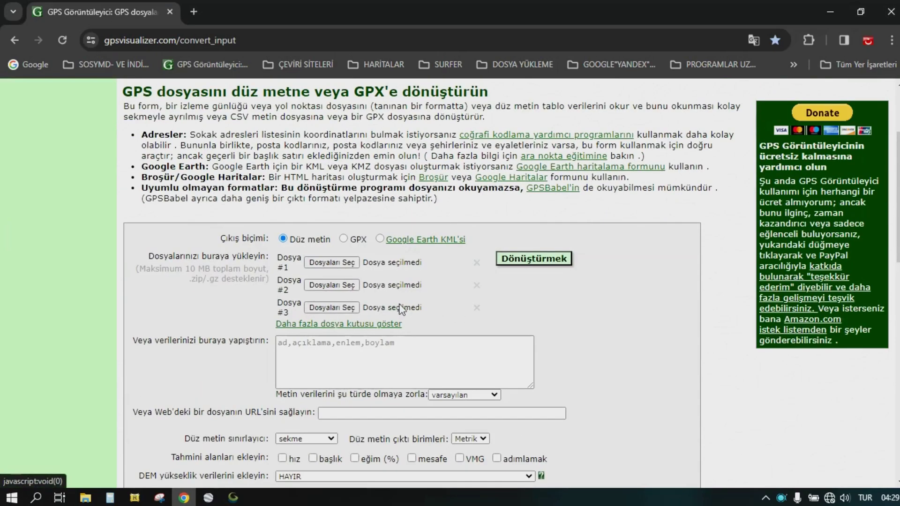
Choose dfg from the Desktop as upload file #1 and dfg_index as upload file #2
click(334, 263)
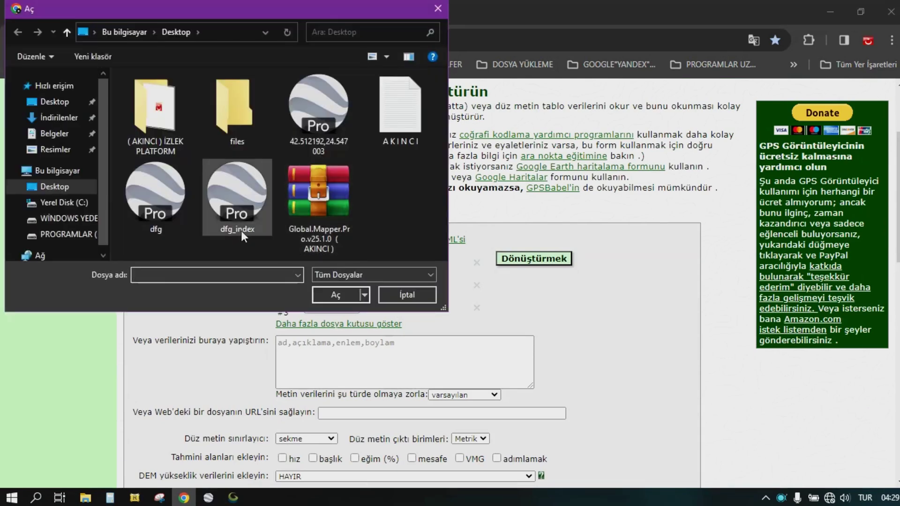
click(156, 200)
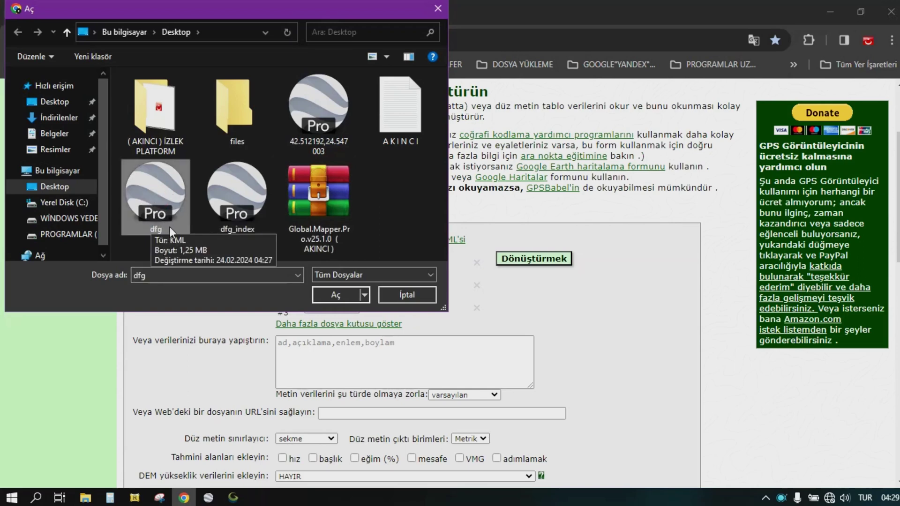
click(338, 294)
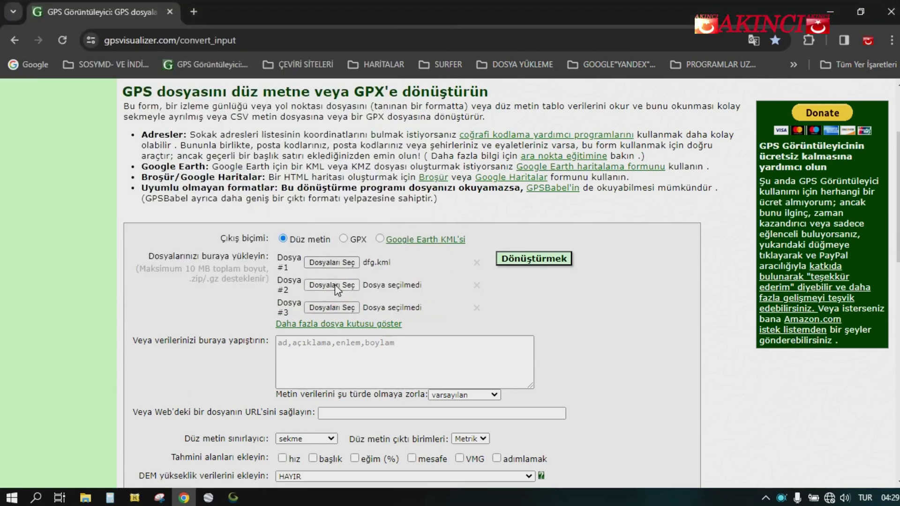
click(333, 287)
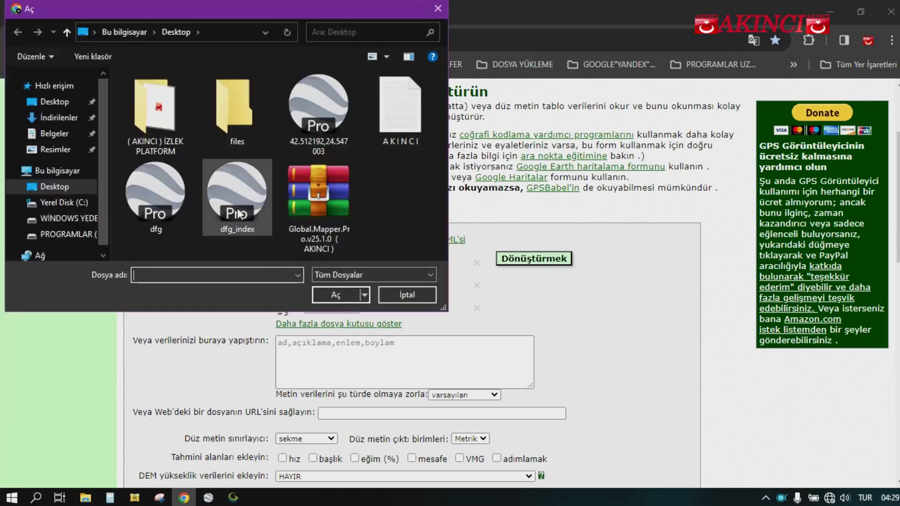
click(237, 195)
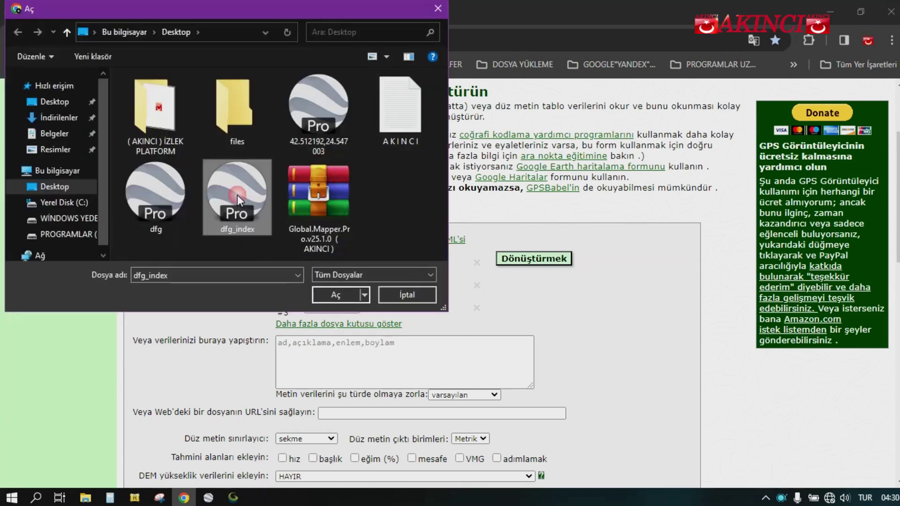
click(328, 290)
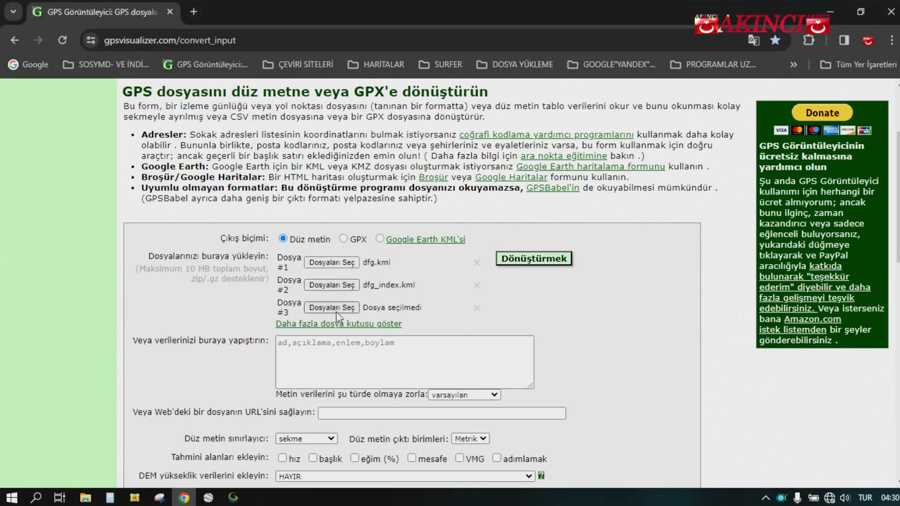
Add the estimated speed, slope (%) and distance fields and set the DEM elevation data to the best available source
scroll(378, 355, down, 3)
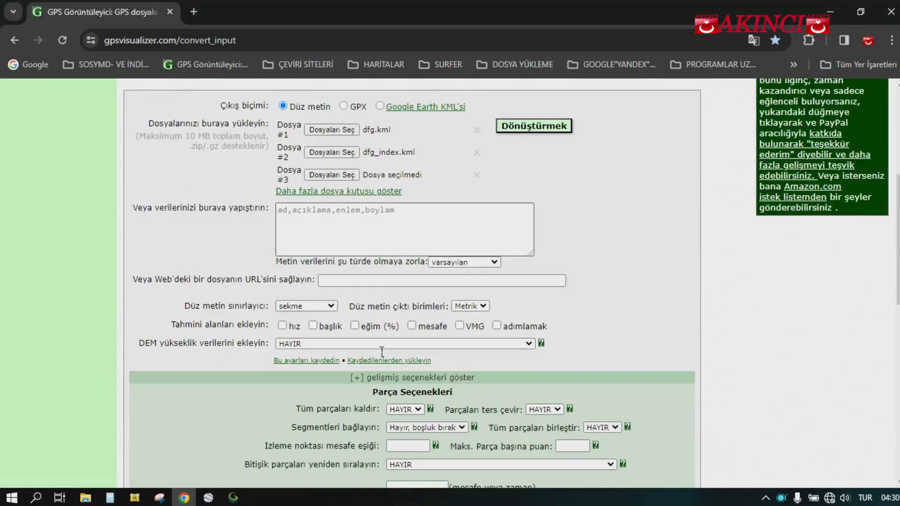
click(282, 325)
click(355, 325)
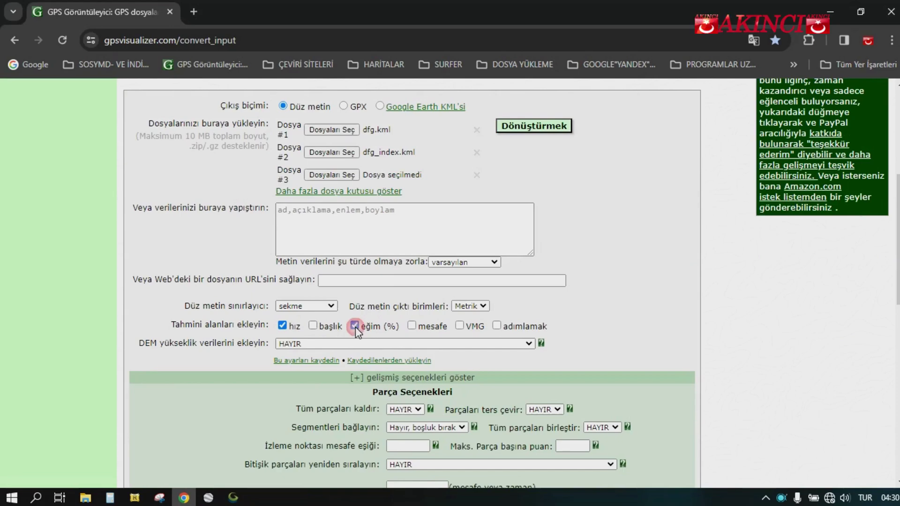
click(411, 327)
click(390, 343)
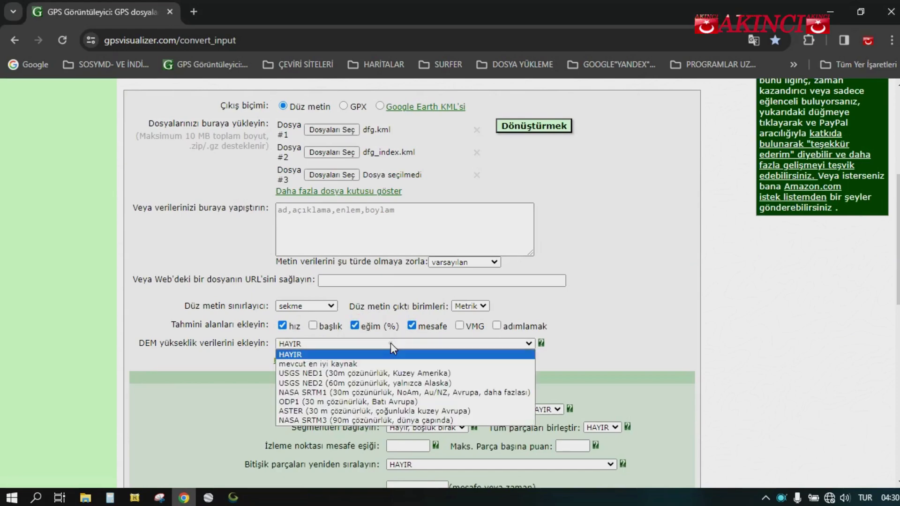
click(338, 367)
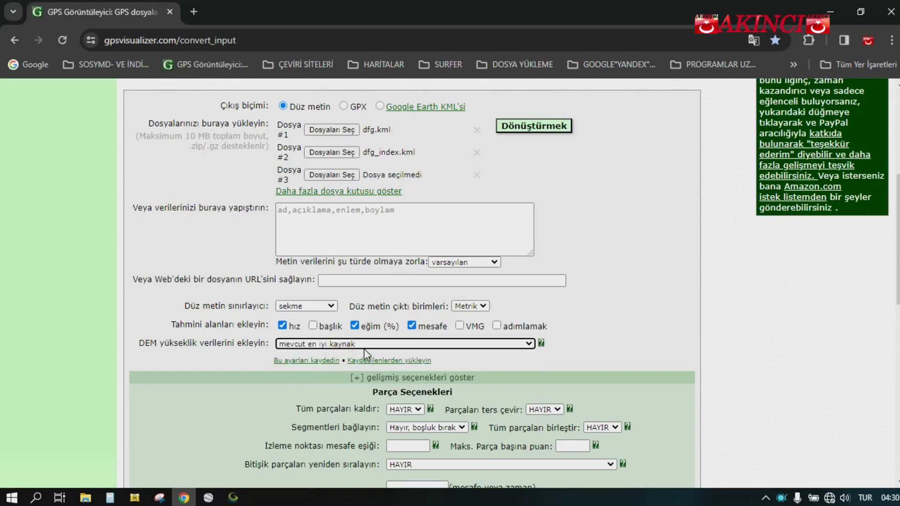
Convert the uploaded KML files to plain text and dismiss the translation popup on the output page
click(536, 127)
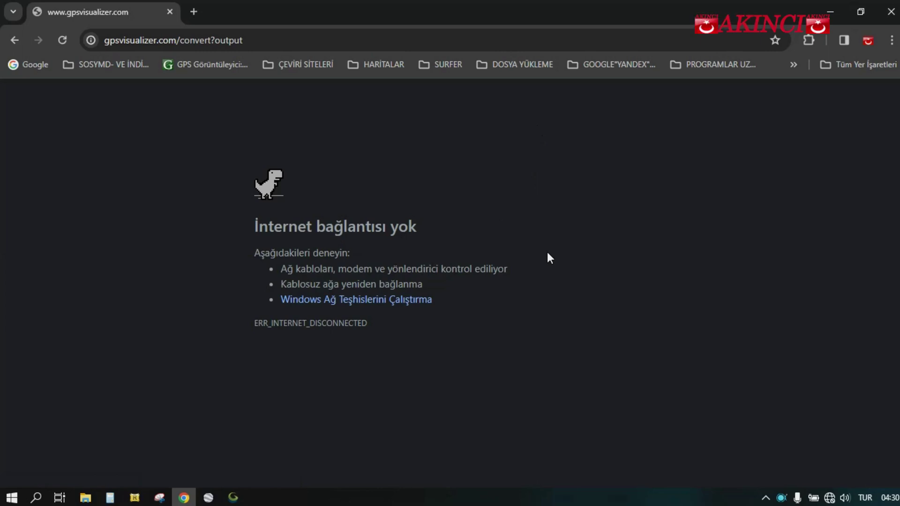
key(alt+Left)
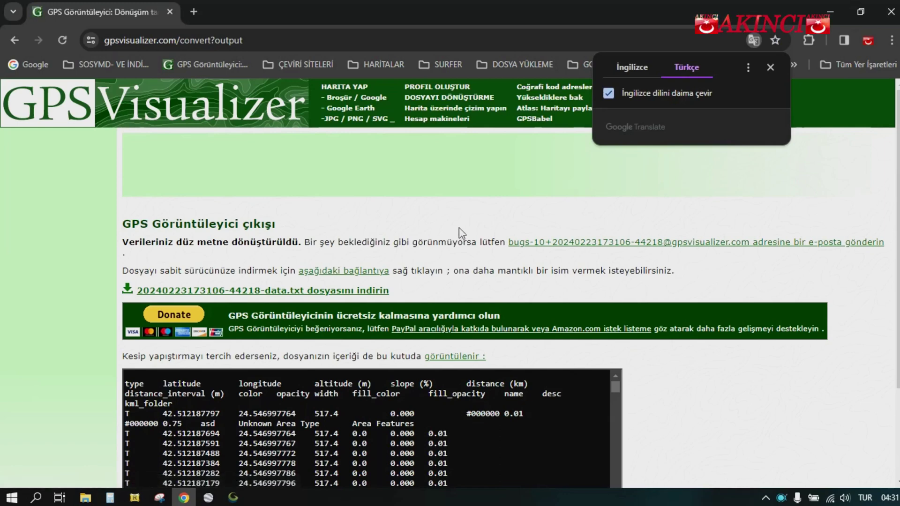
scroll(443, 237, down, 1)
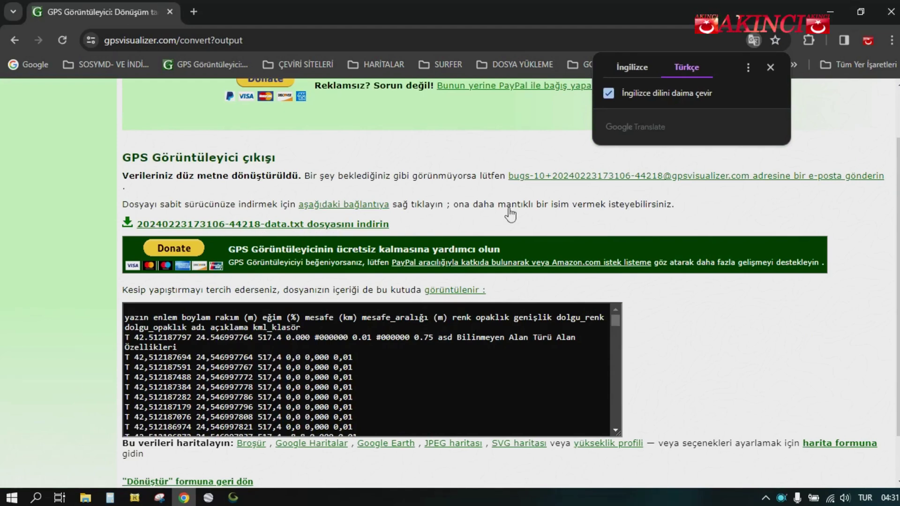
click(770, 67)
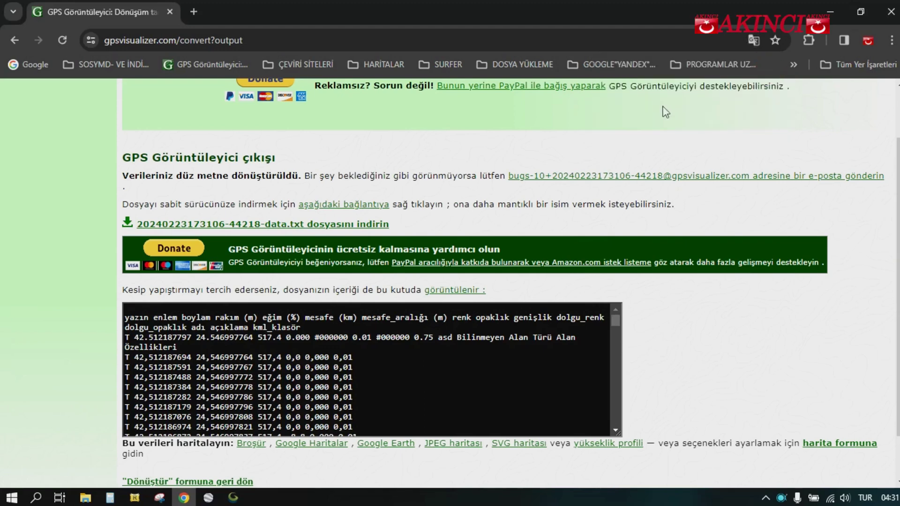
Download the converted data.txt file, restore the browser window to a smaller size and place the file on the Desktop
click(254, 230)
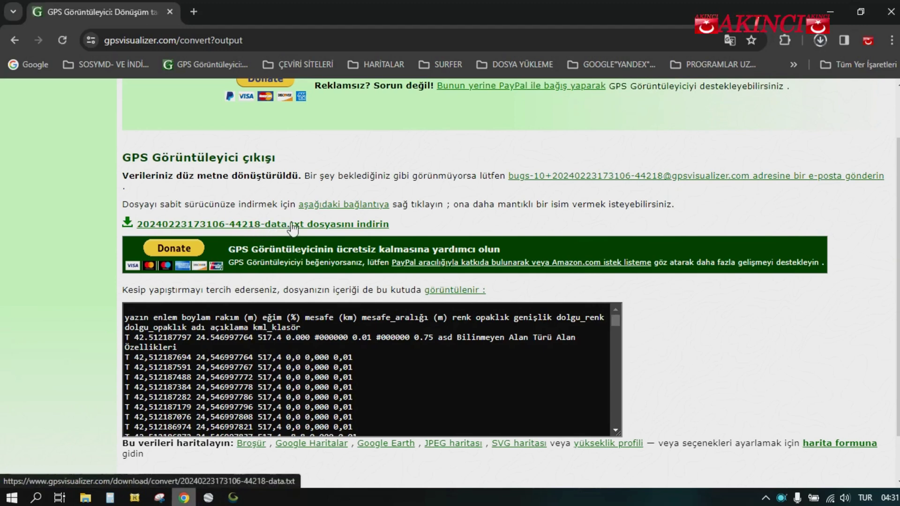
click(820, 41)
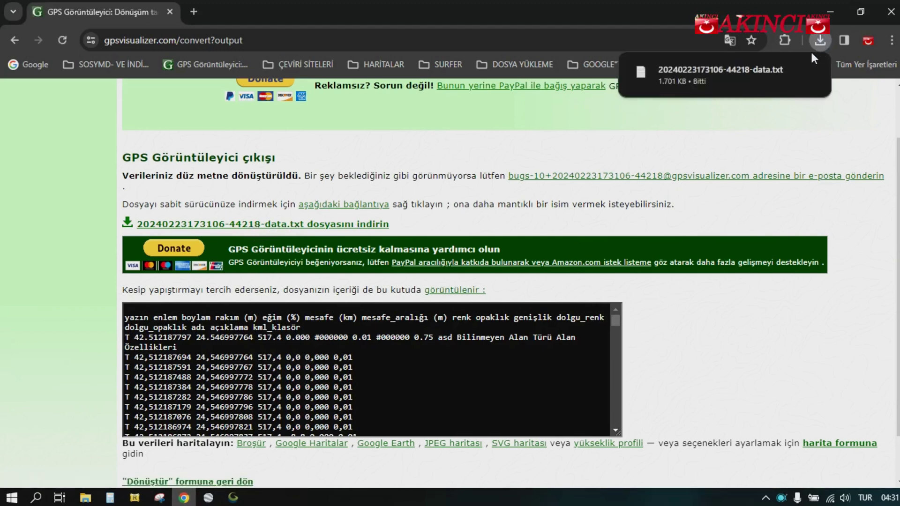
click(861, 12)
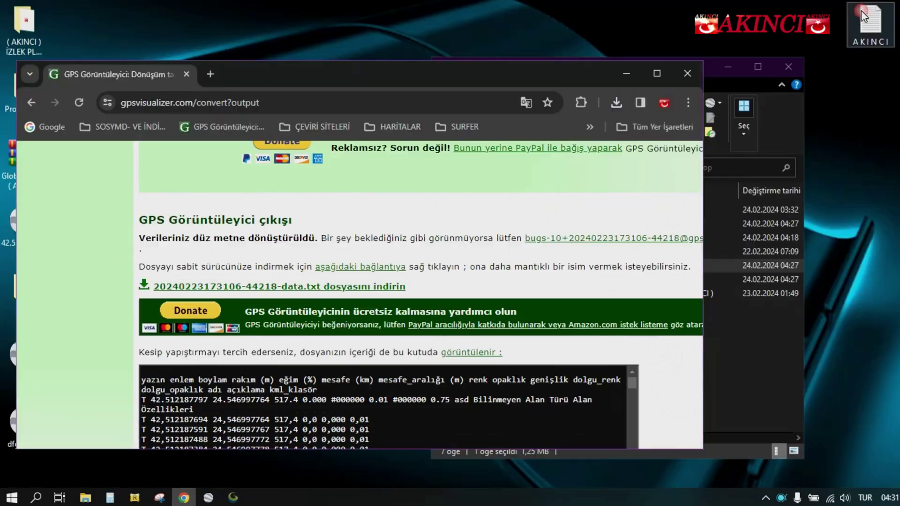
click(616, 104)
drag(484, 157, 699, 19)
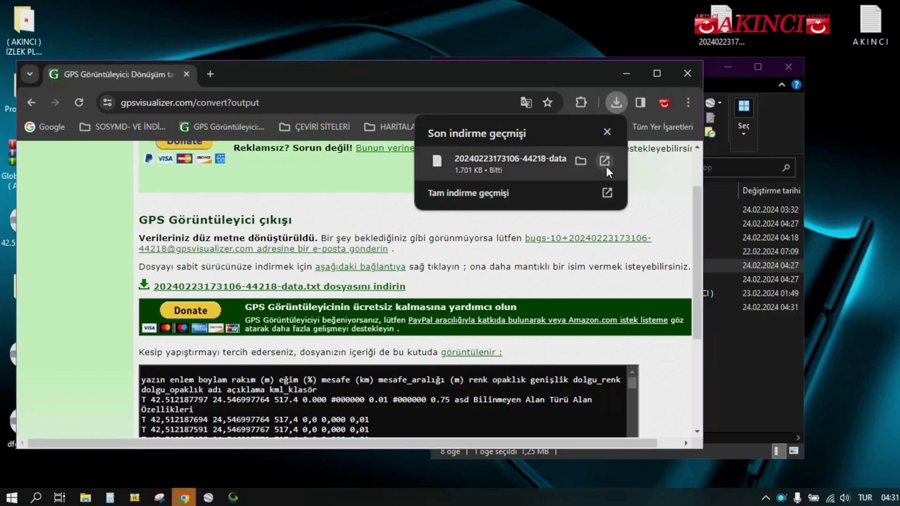
Show the download in its folder, close the Downloads, browser and Desktop folder windows, and dismiss the SSL certificate warning
click(581, 162)
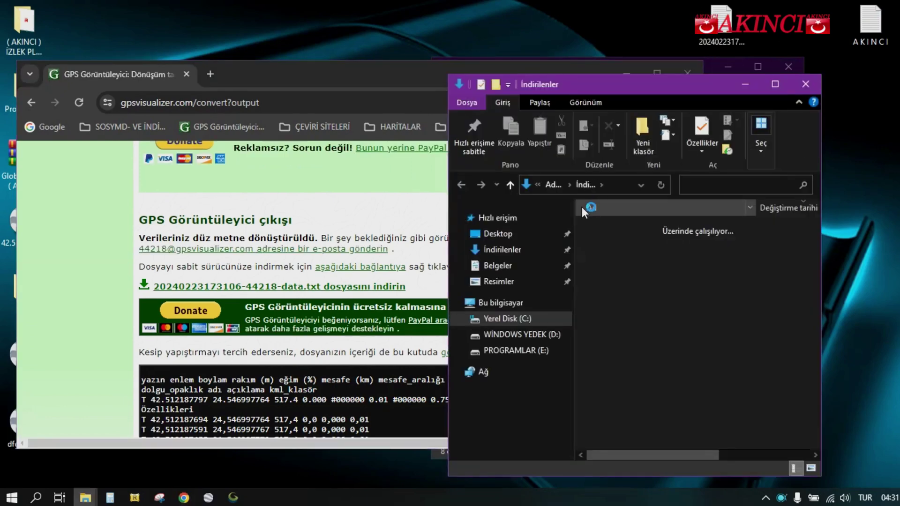
click(806, 83)
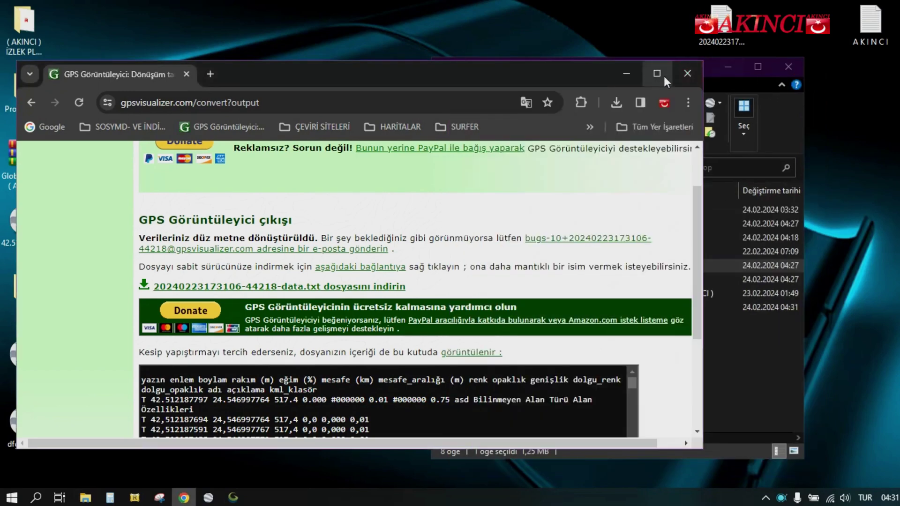
click(689, 72)
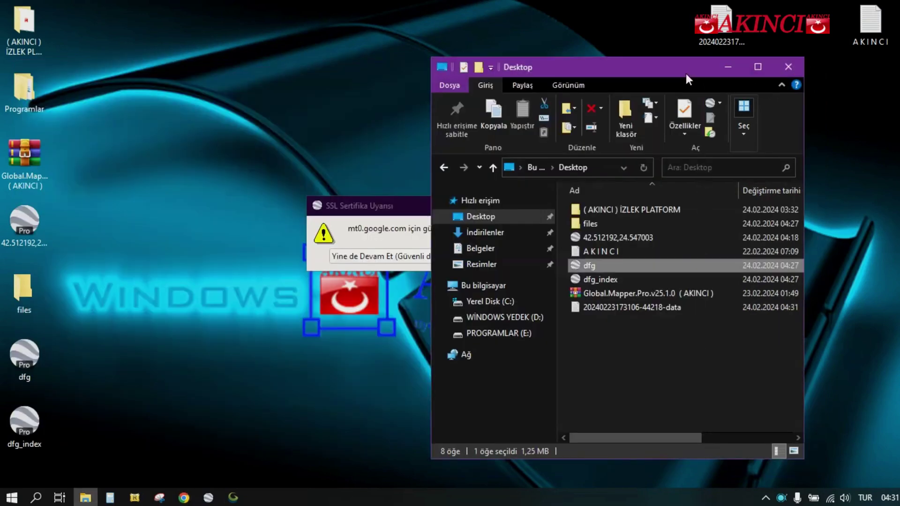
click(788, 69)
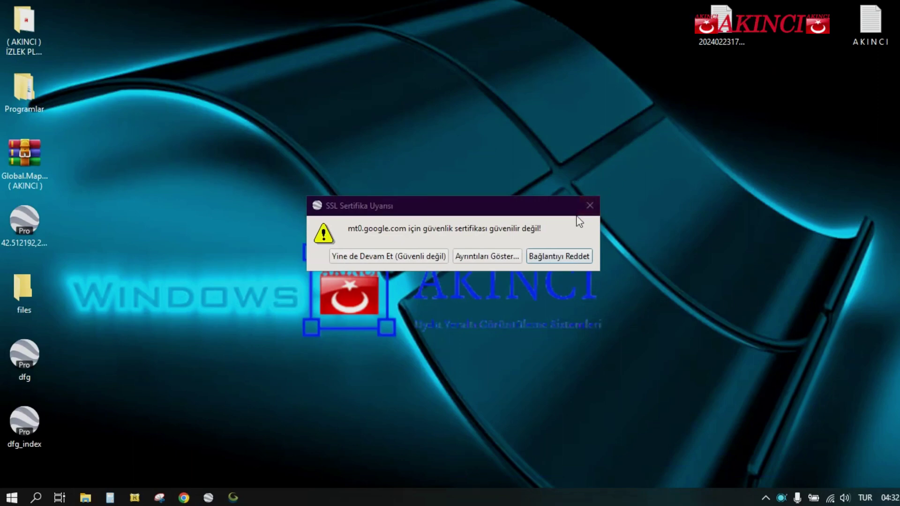
click(590, 205)
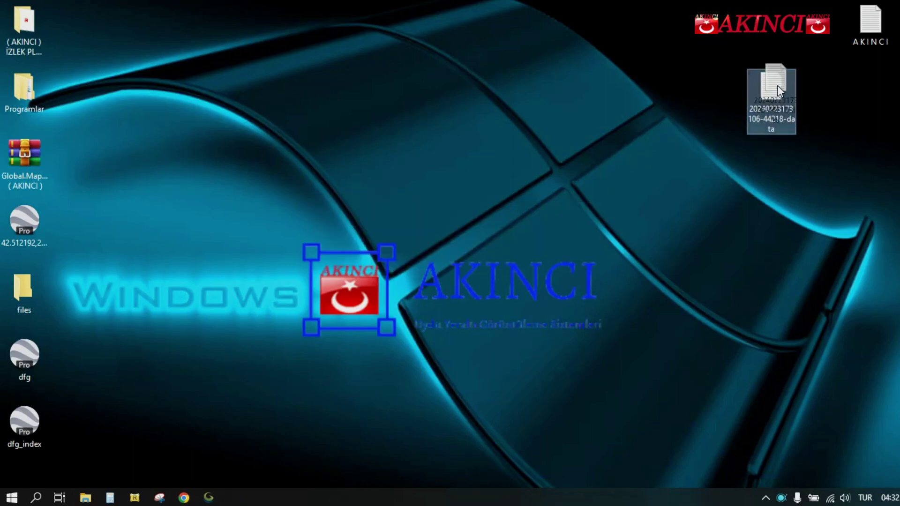
Move the downloaded data text file beside the AKINCI file on the desktop and delete the dfg and dfg_index files
drag(777, 85, 755, 51)
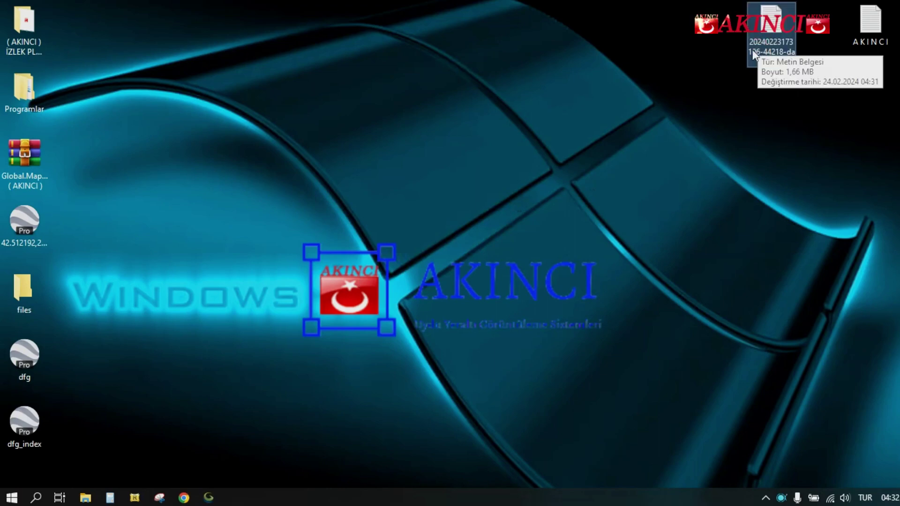
drag(57, 448, 14, 361)
right_click(17, 362)
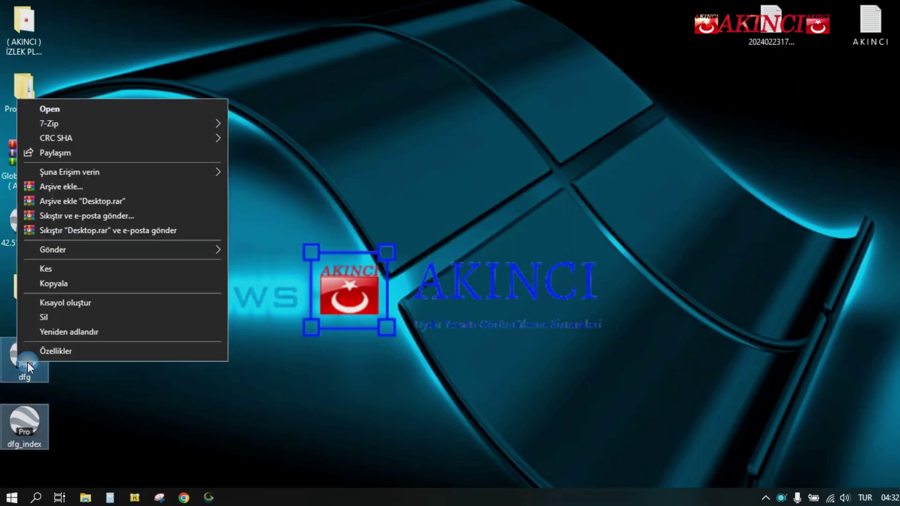
click(48, 316)
Place the files folder in open desktop space and check its contents, closing the folder window
drag(23, 294, 368, 174)
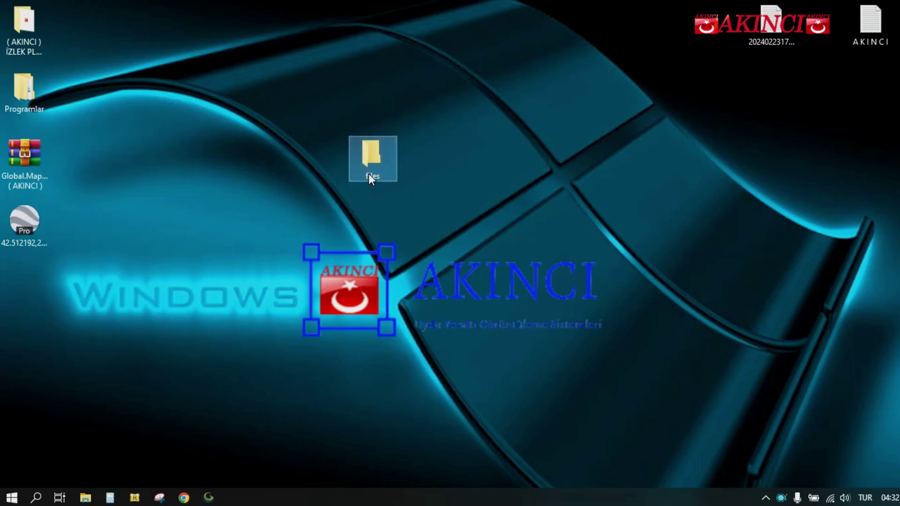
double_click(373, 154)
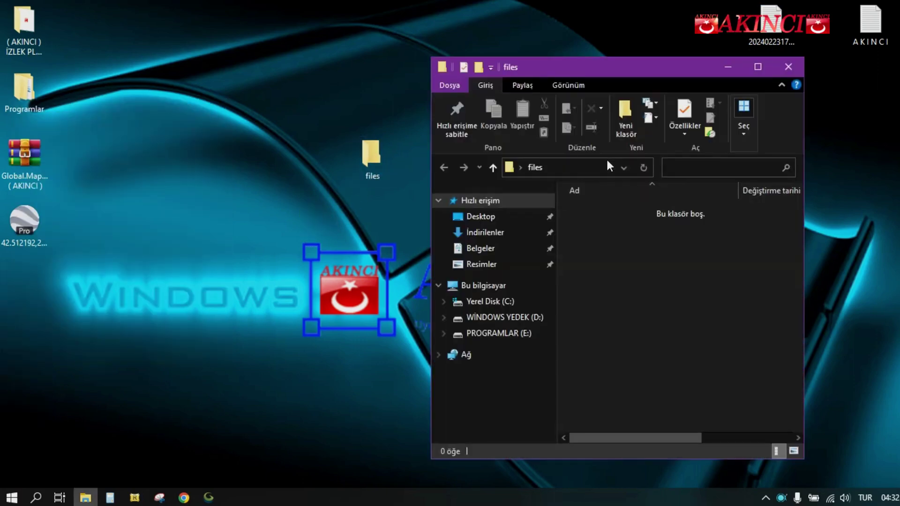
click(758, 67)
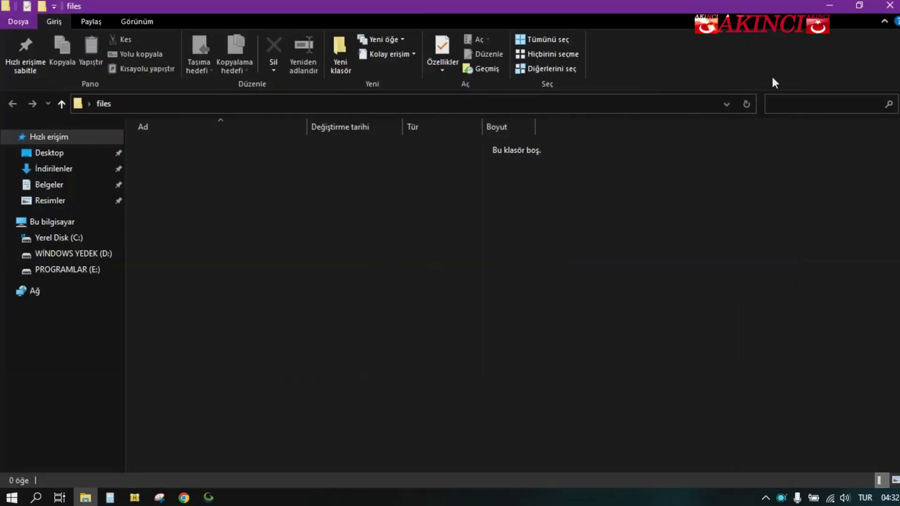
click(893, 8)
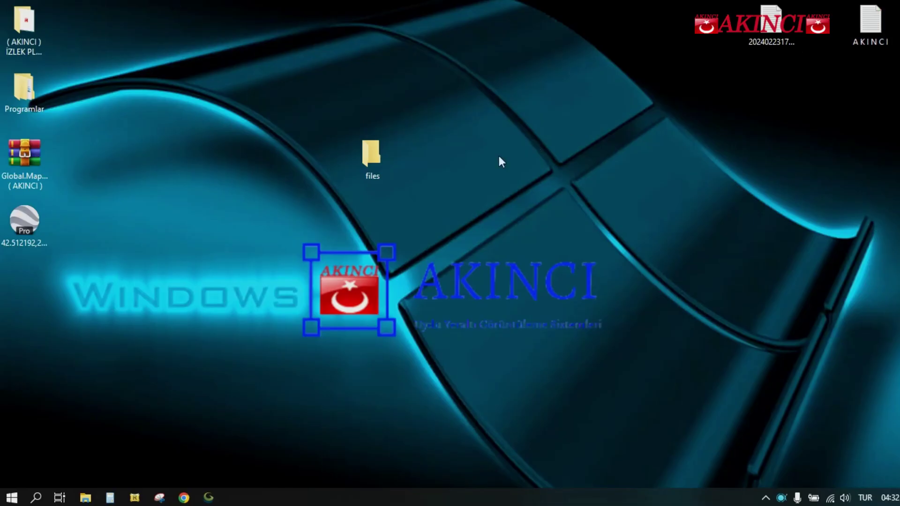
drag(375, 158, 439, 113)
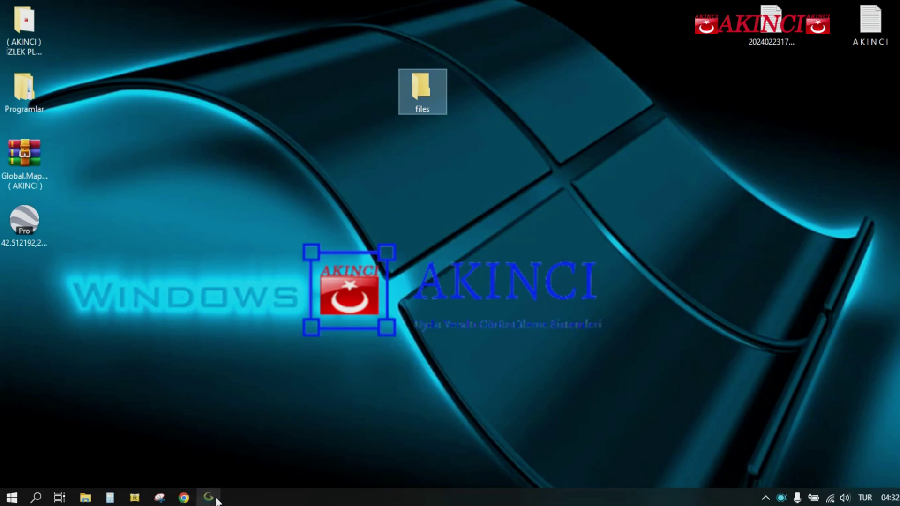
Switch to Surfer and dismiss its welcome dialog
mouse_move(210, 502)
mouse_move(713, 12)
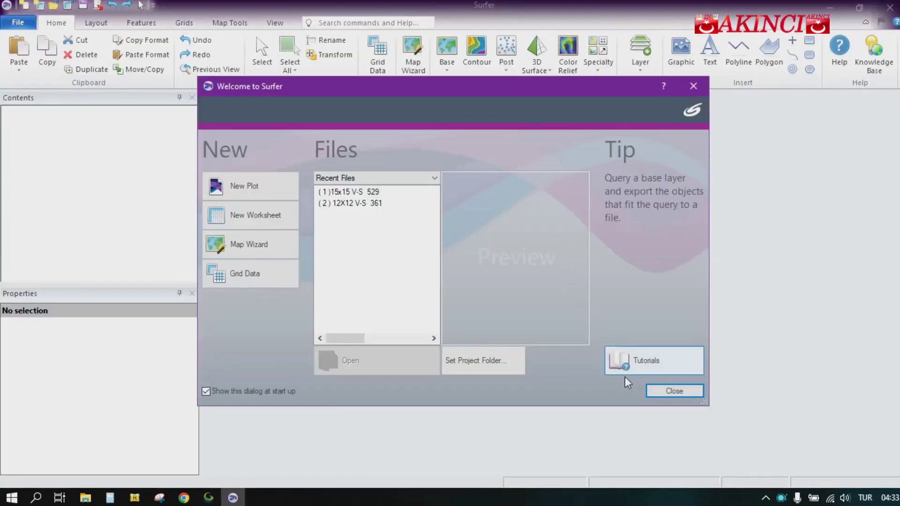
click(675, 390)
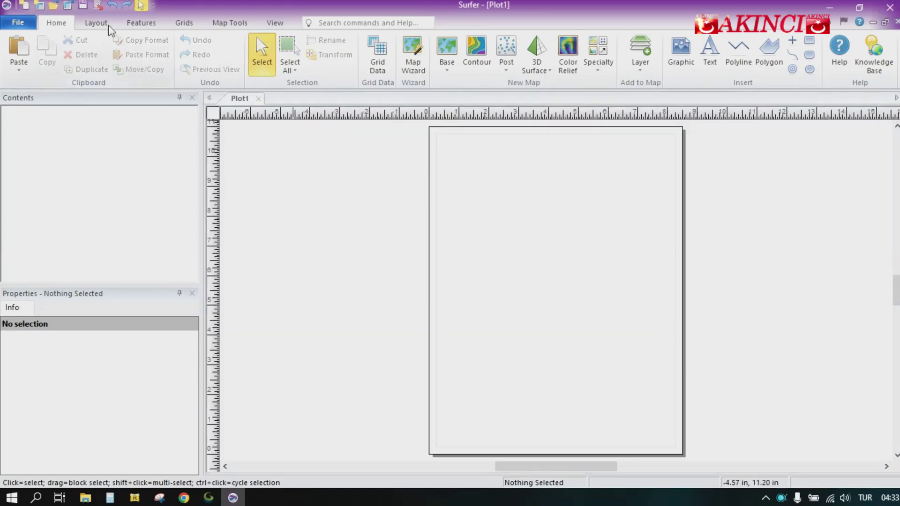
click(68, 6)
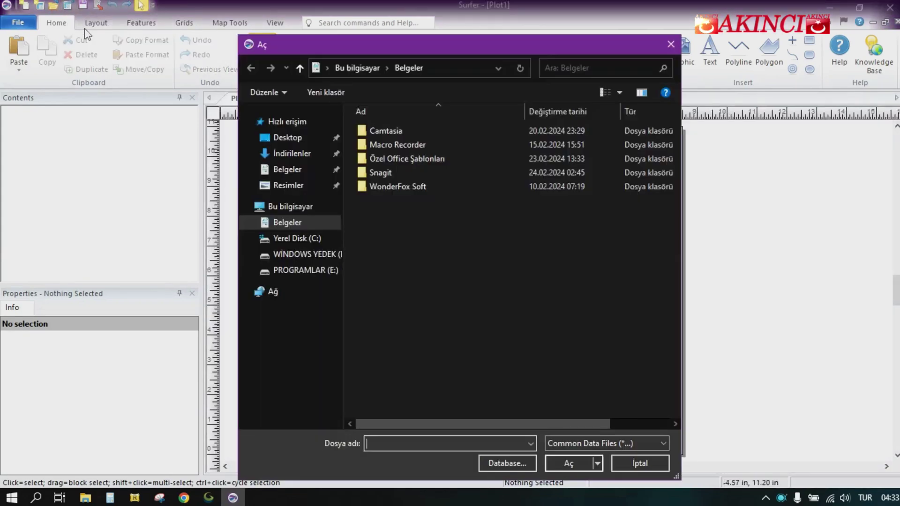
click(281, 143)
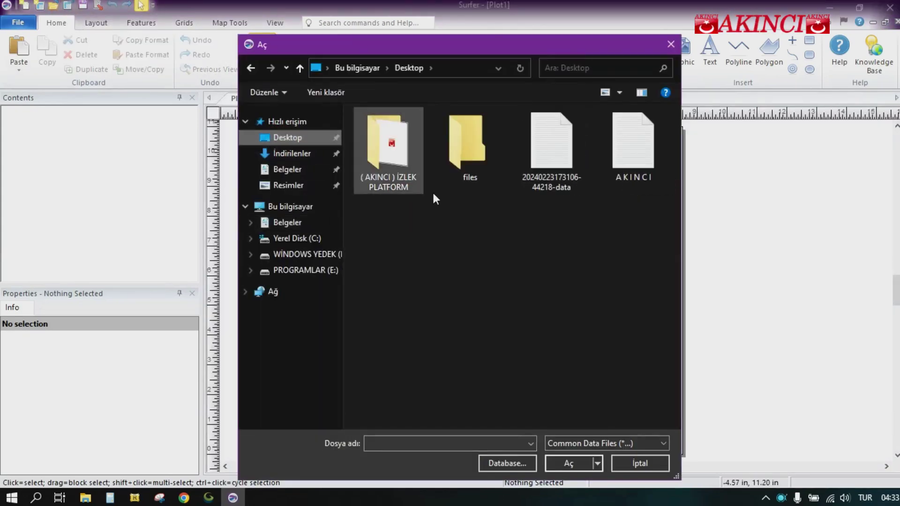
click(539, 169)
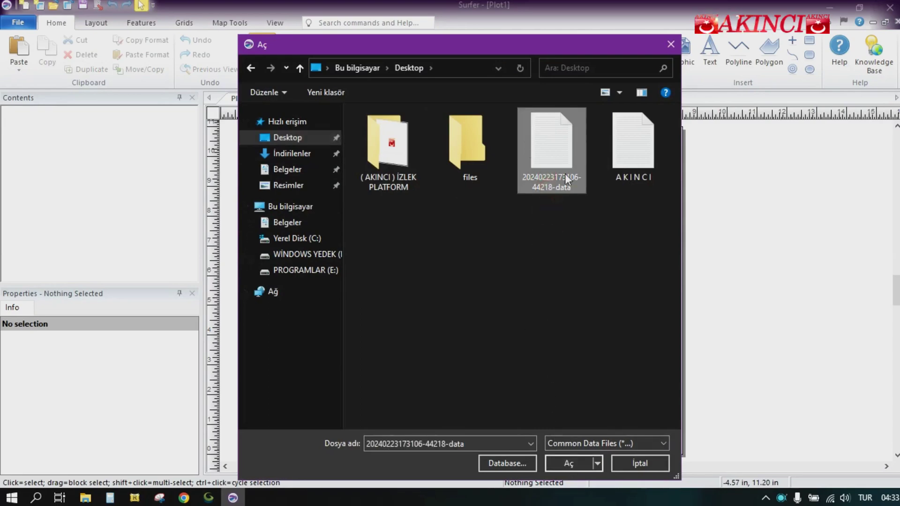
click(573, 462)
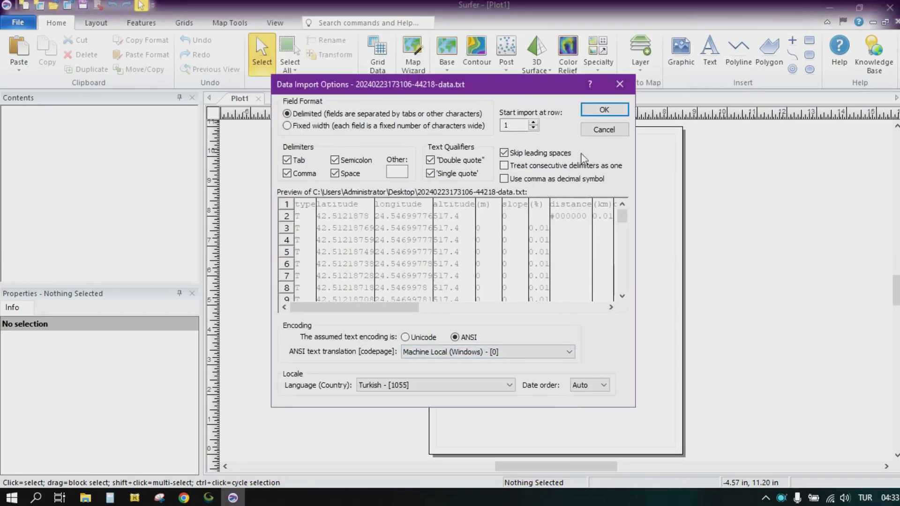
click(614, 112)
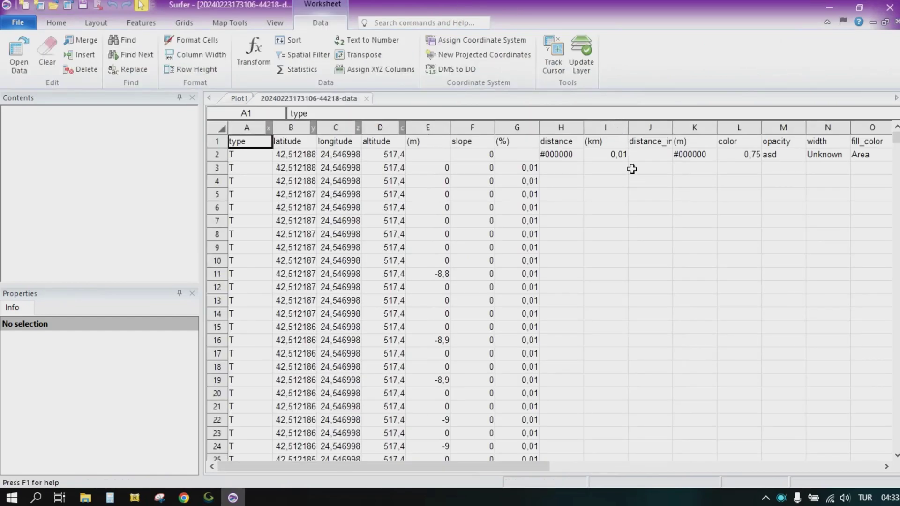
Delete the worksheet columns from distance (column H) onward and the header row
drag(552, 127, 879, 127)
right_click(531, 258)
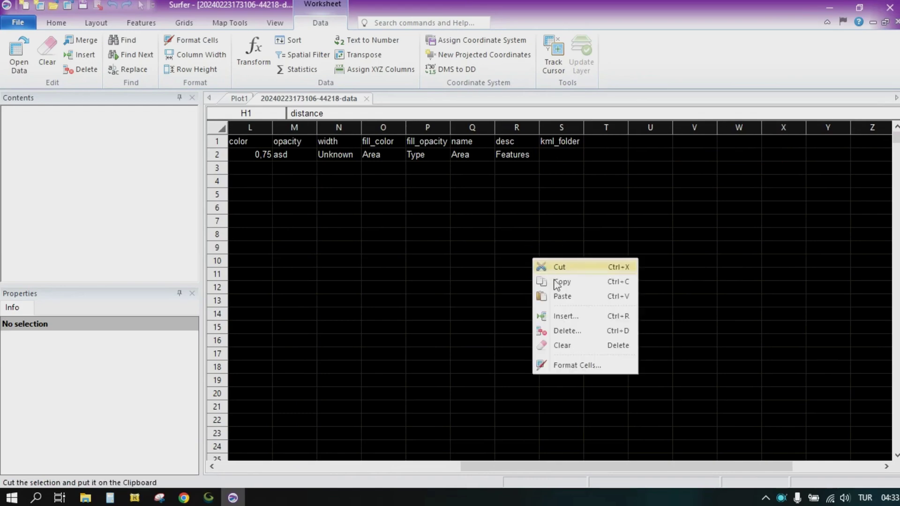
click(570, 331)
drag(571, 481, 360, 473)
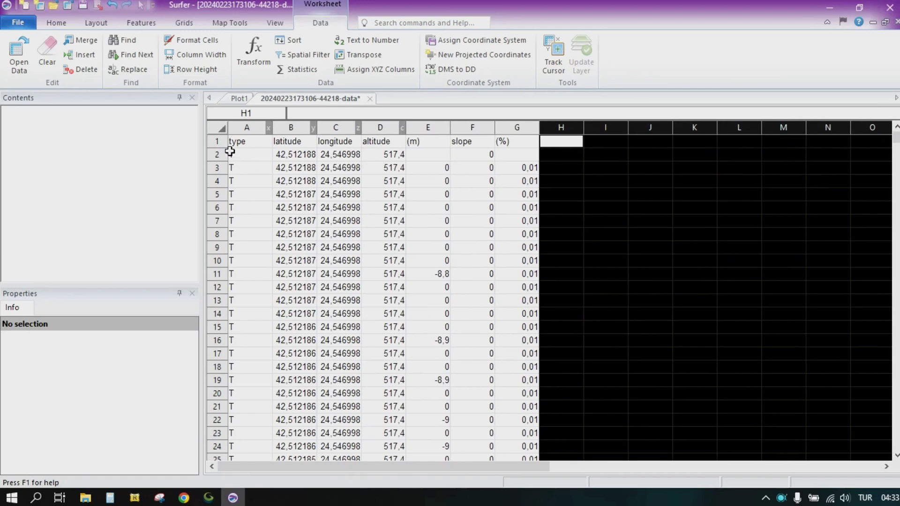
click(217, 142)
right_click(219, 144)
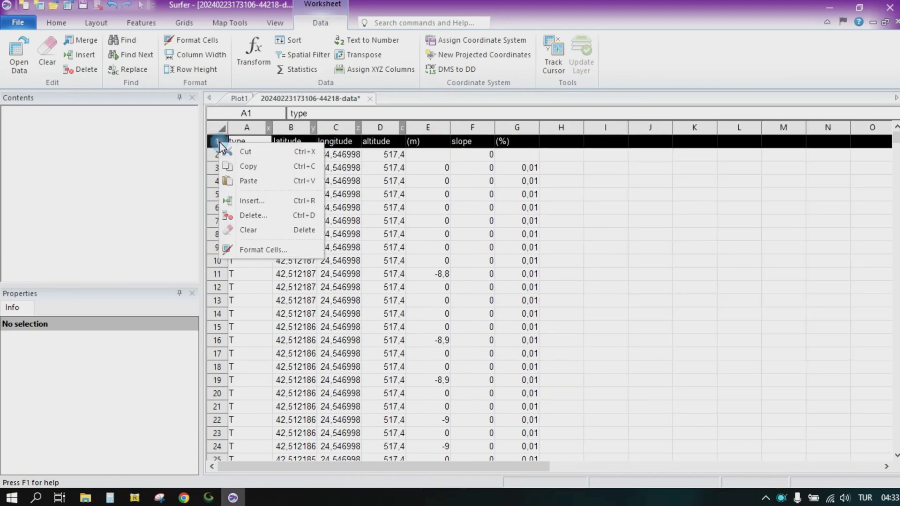
click(244, 216)
Move the longitude values from column C over the type values in column A and delete the emptied column C
click(340, 130)
right_click(341, 131)
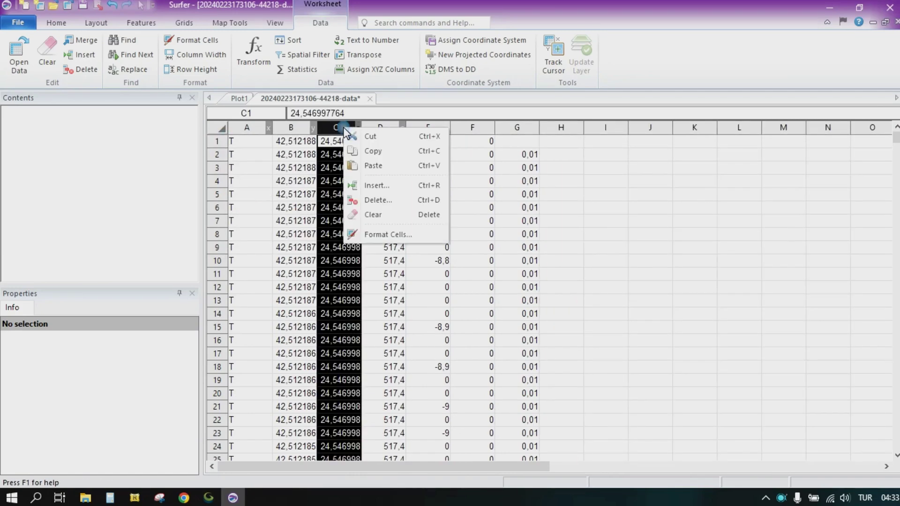
click(373, 136)
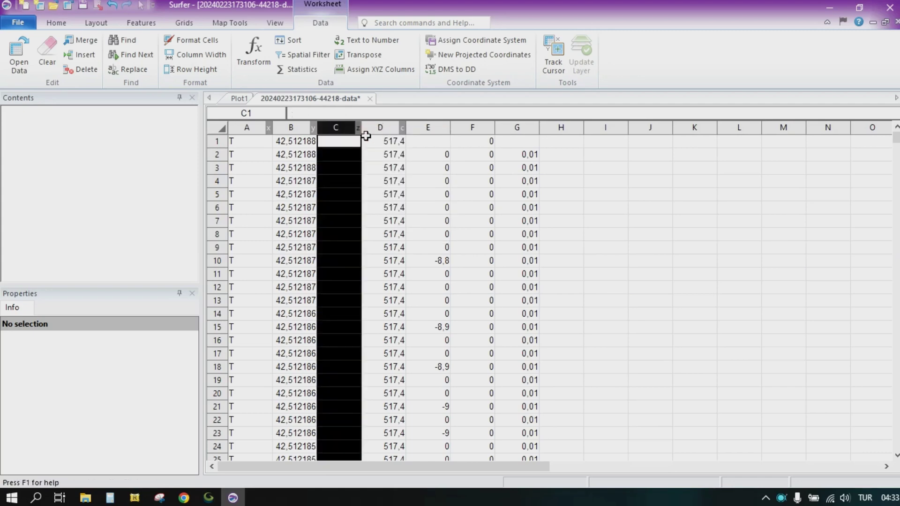
click(249, 127)
right_click(249, 126)
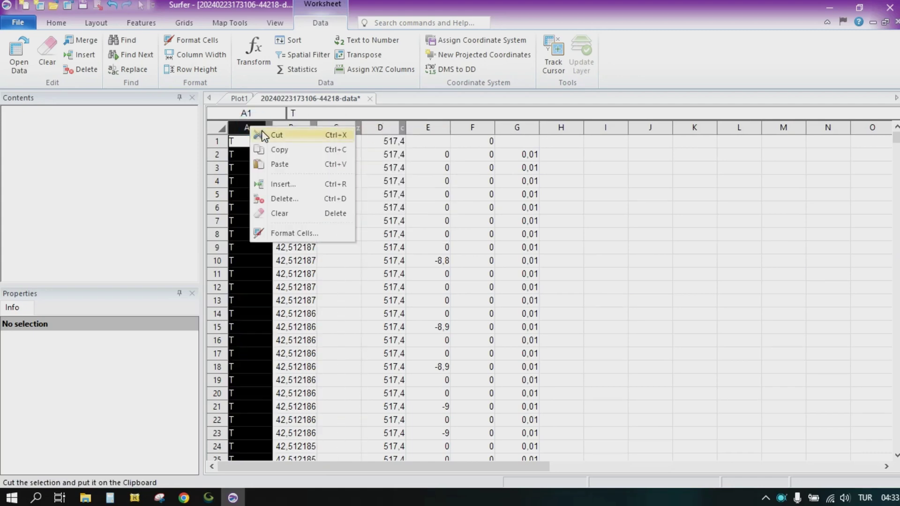
click(280, 164)
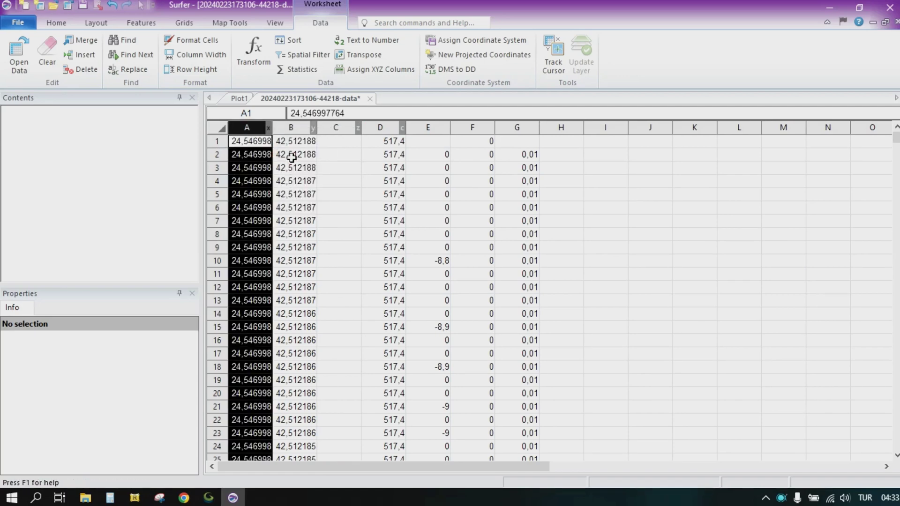
click(336, 127)
right_click(336, 127)
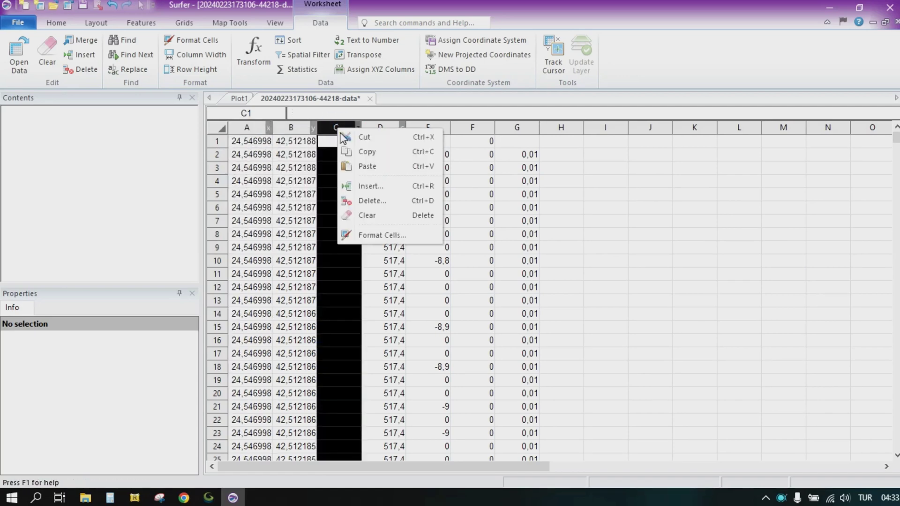
click(371, 200)
drag(249, 128, 460, 137)
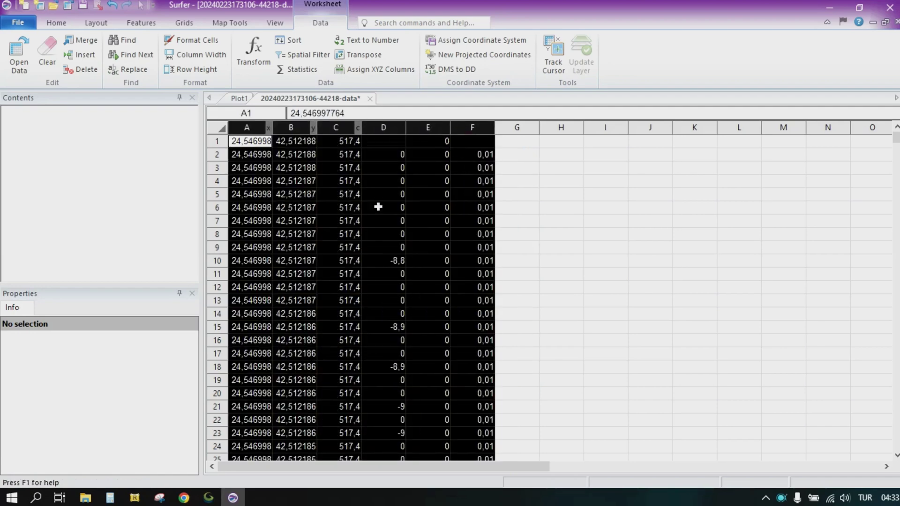
scroll(380, 261, down, 2)
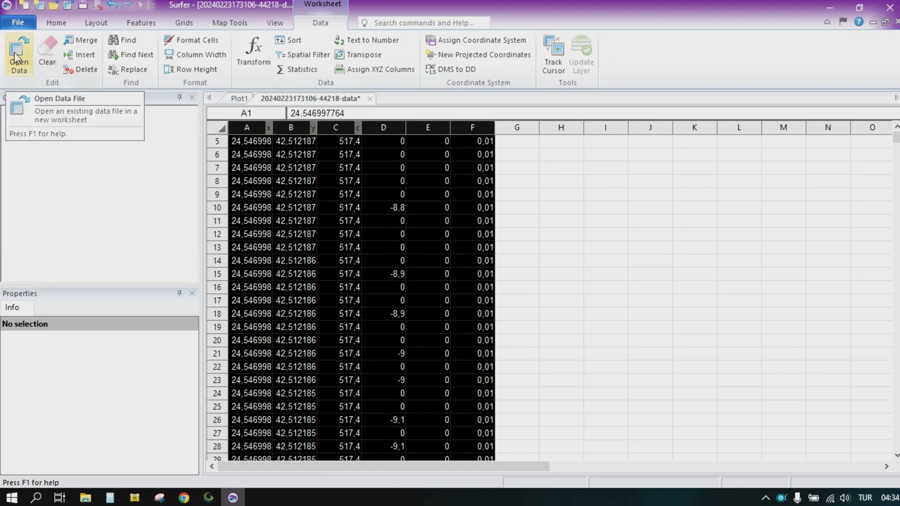
click(18, 22)
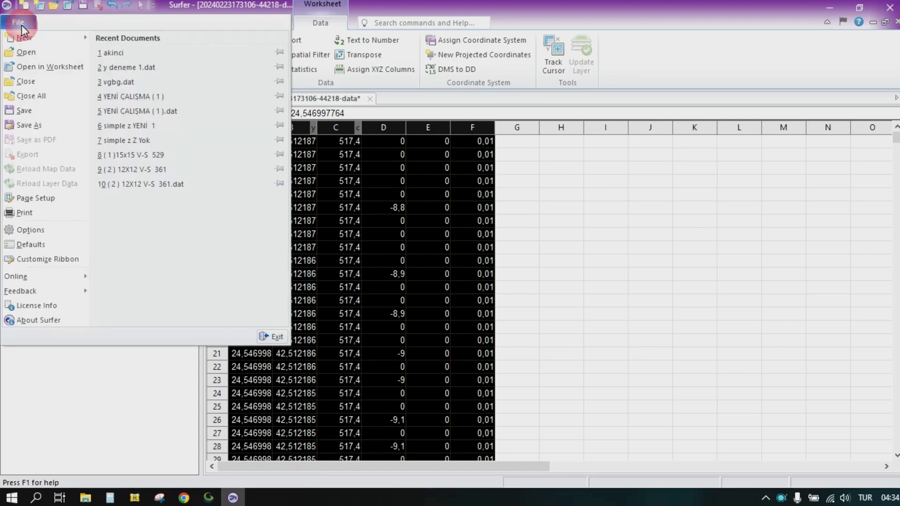
click(32, 127)
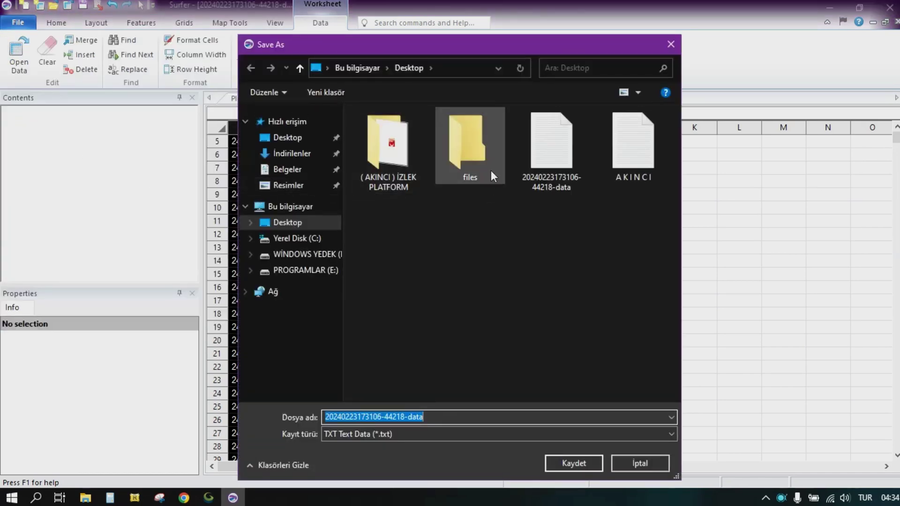
click(462, 140)
double_click(466, 144)
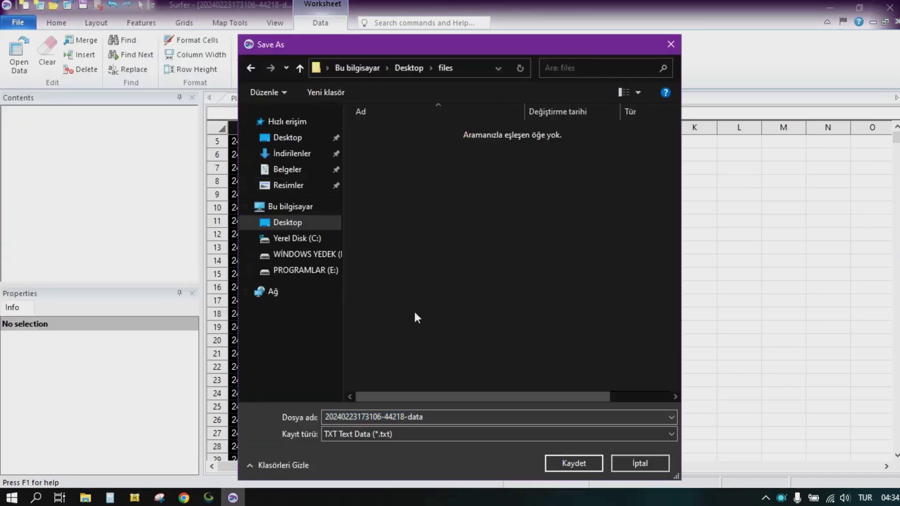
click(405, 432)
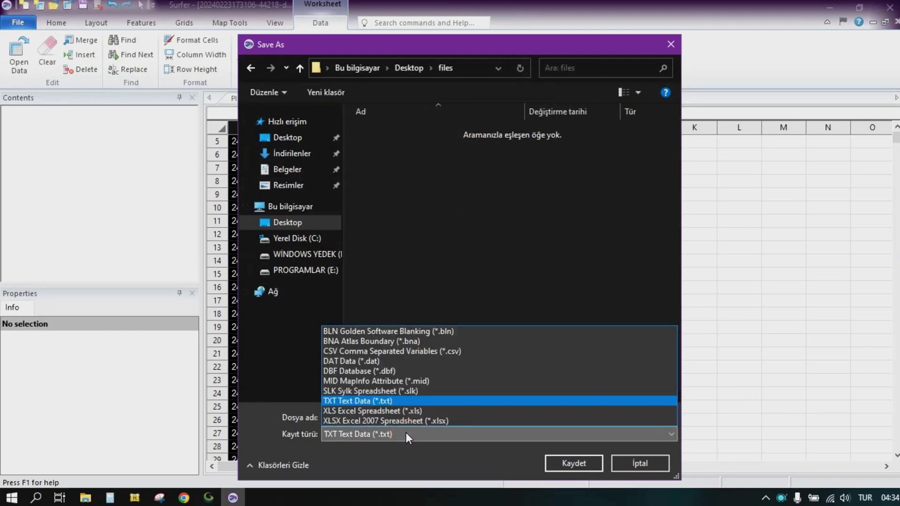
click(348, 364)
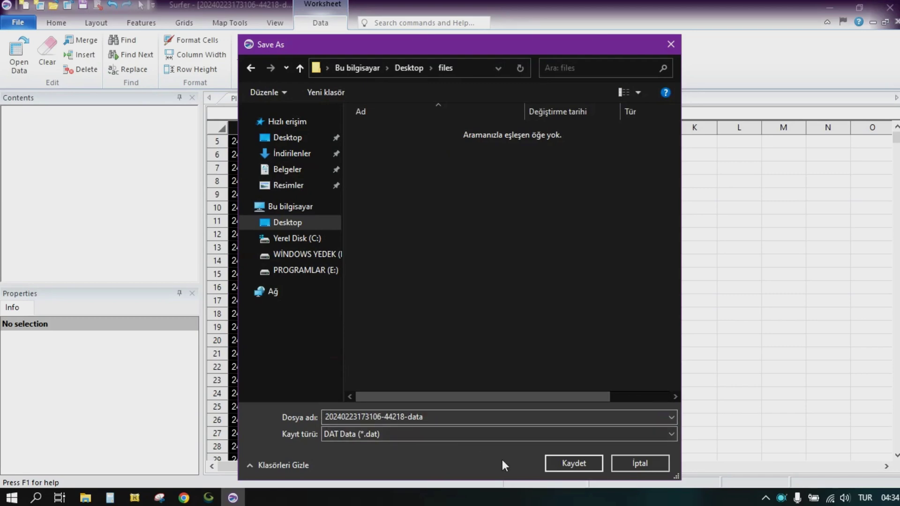
click(572, 463)
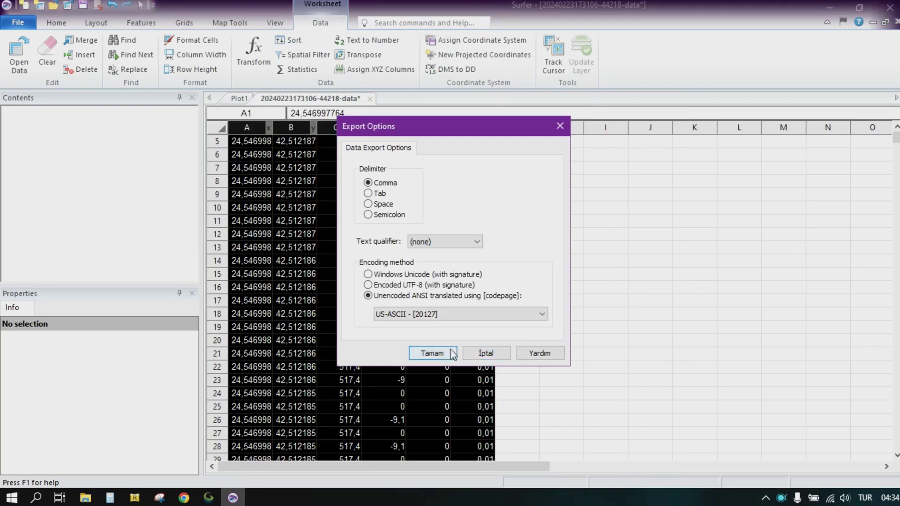
click(431, 353)
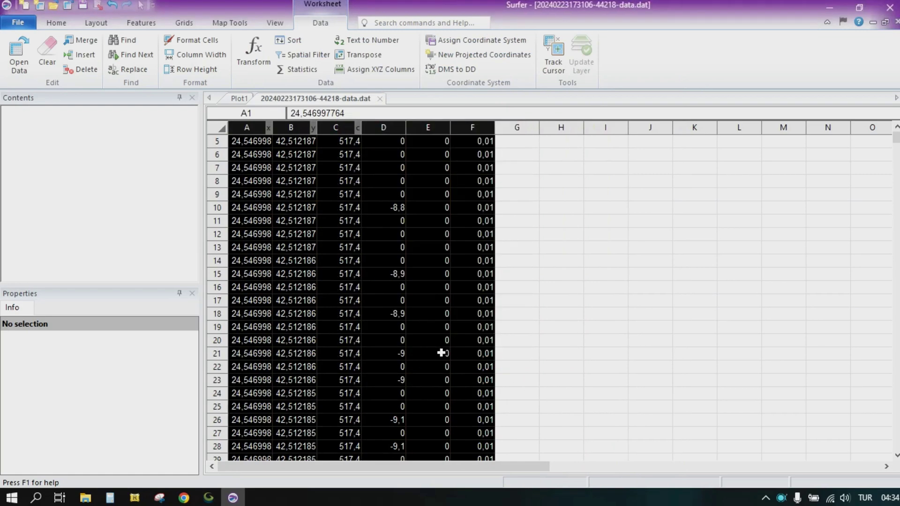
click(380, 98)
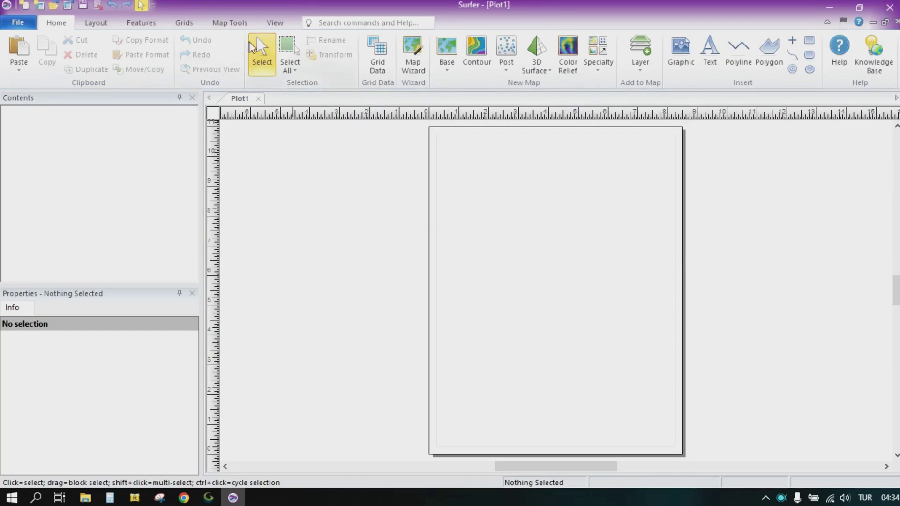
click(184, 23)
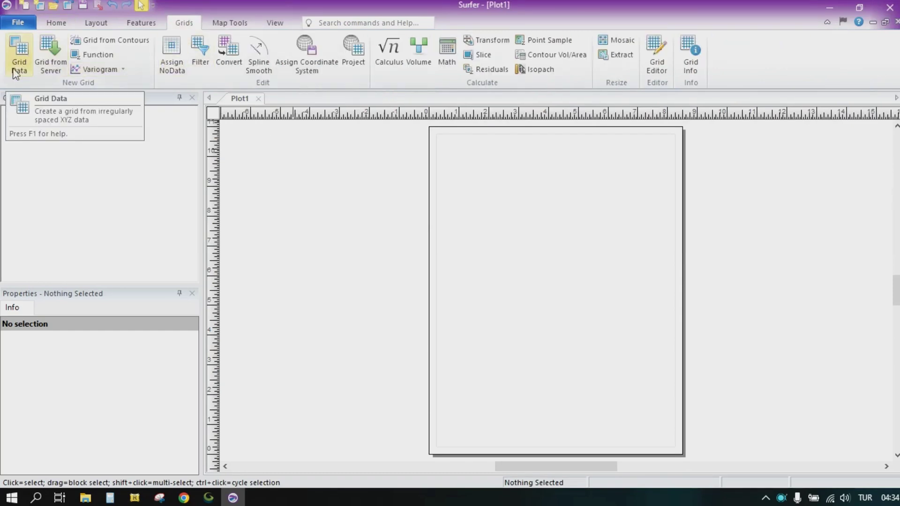
click(60, 24)
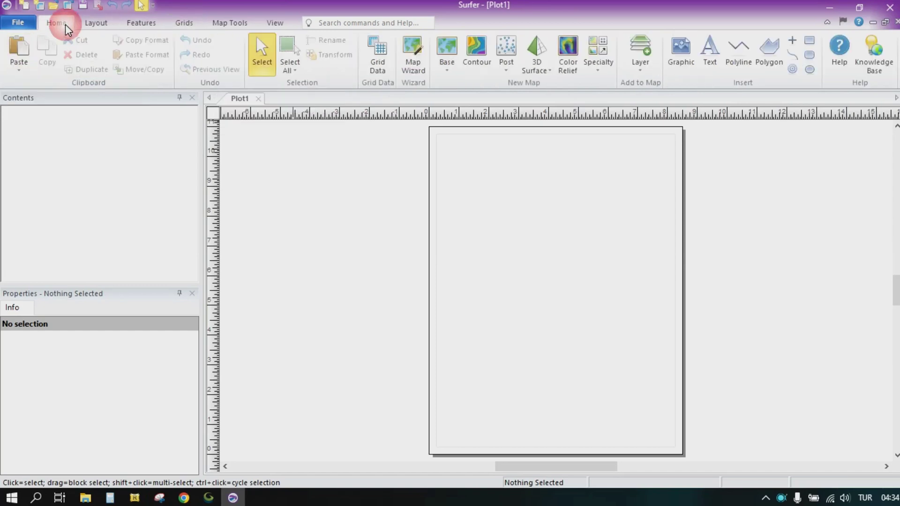
click(377, 63)
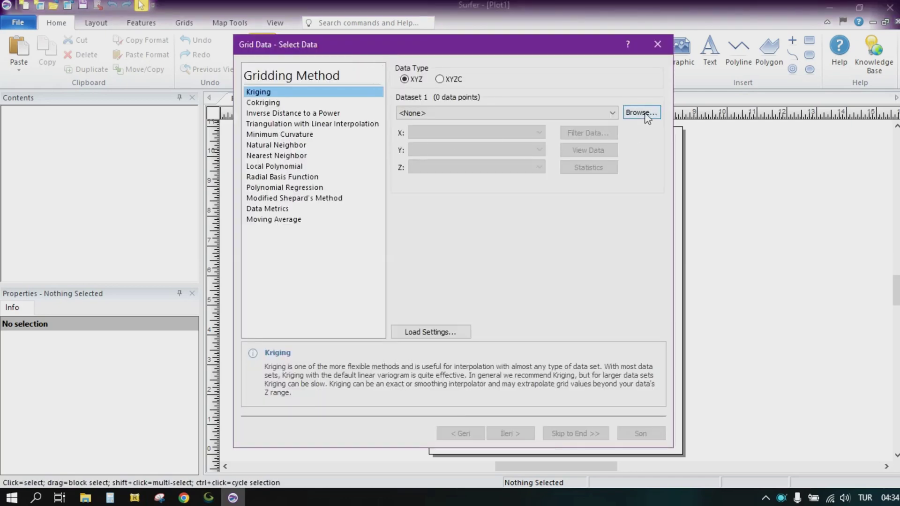
drag(512, 47, 501, 109)
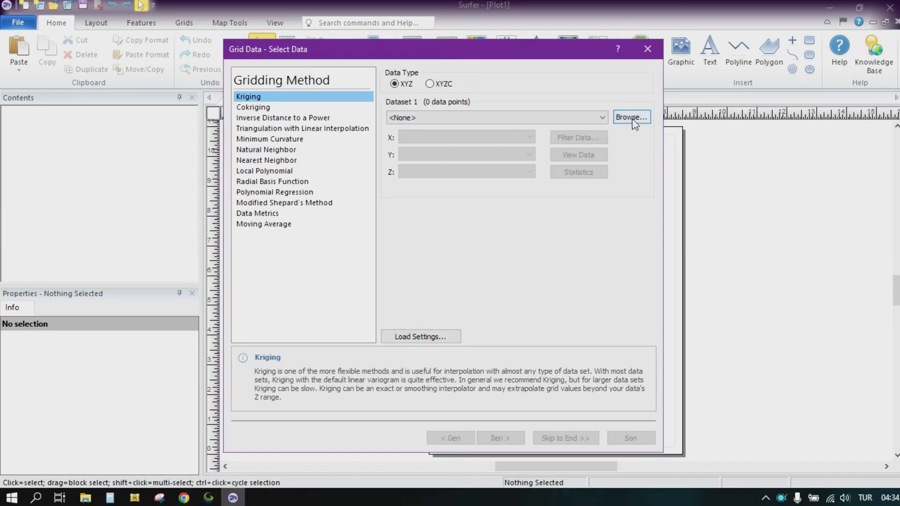
click(630, 117)
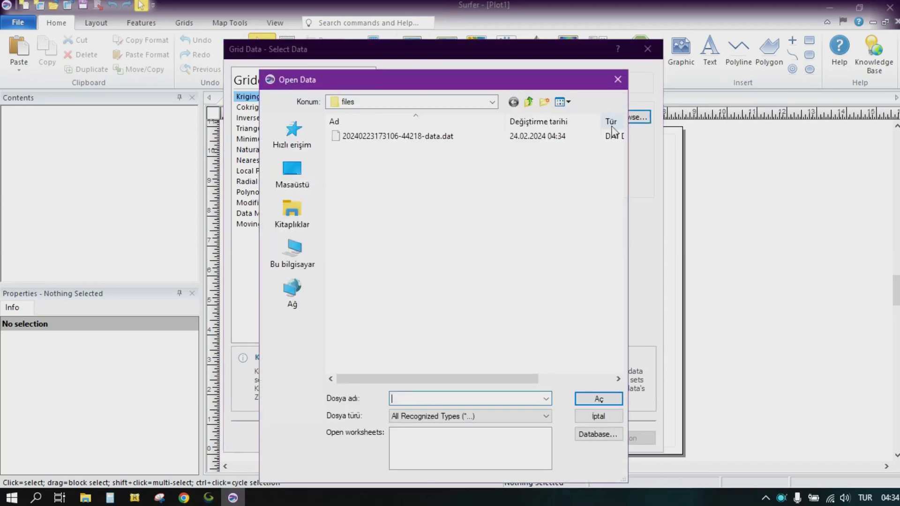
click(371, 138)
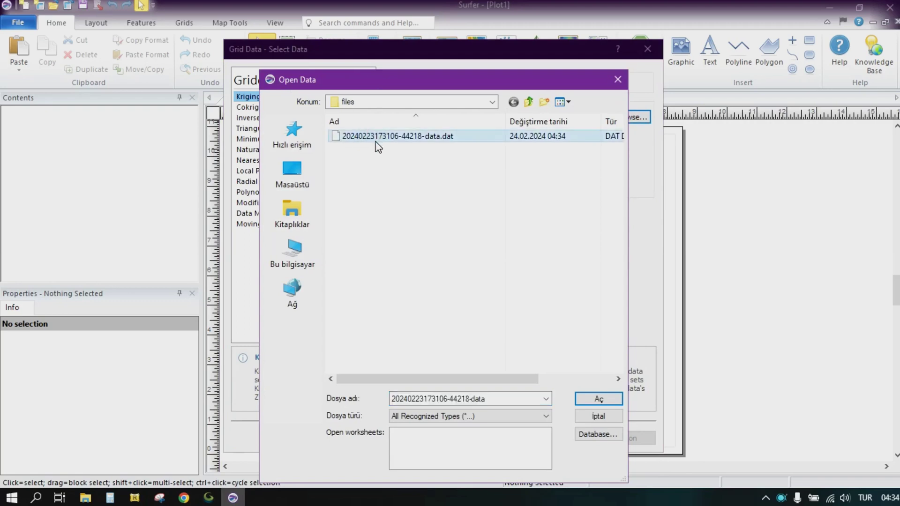
click(599, 399)
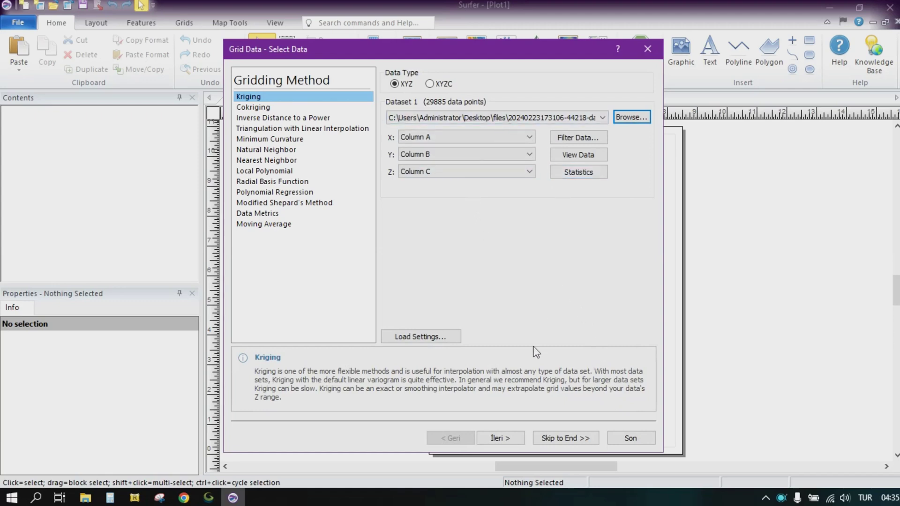
click(506, 439)
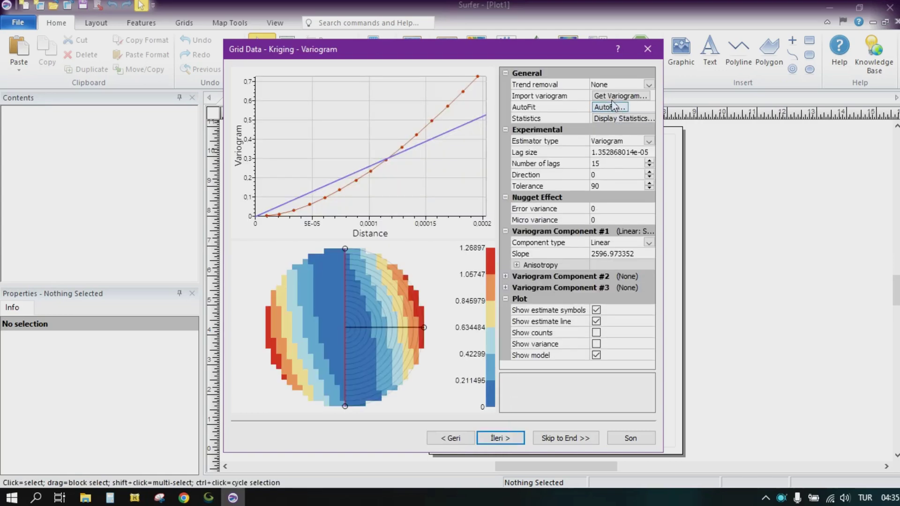
Set the variogram's trend removal to Linear and the type of Variogram Component #1 to Exponential
click(606, 85)
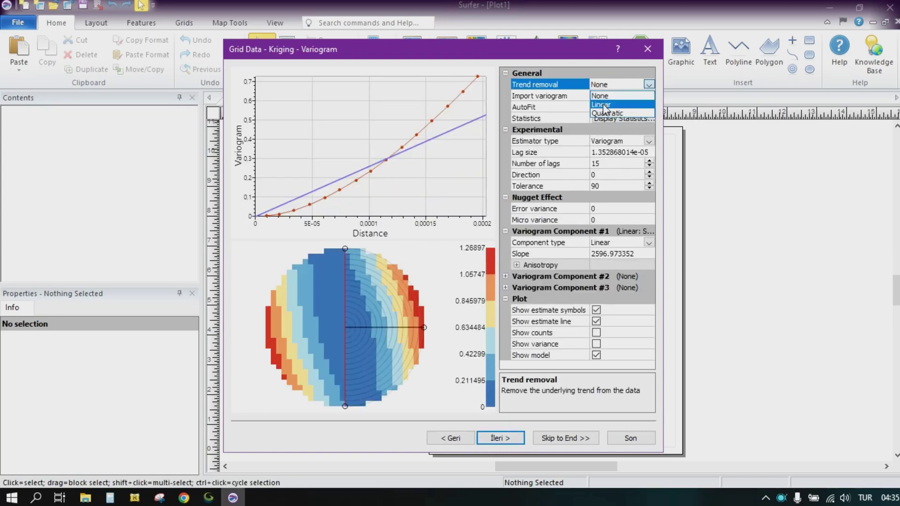
click(603, 105)
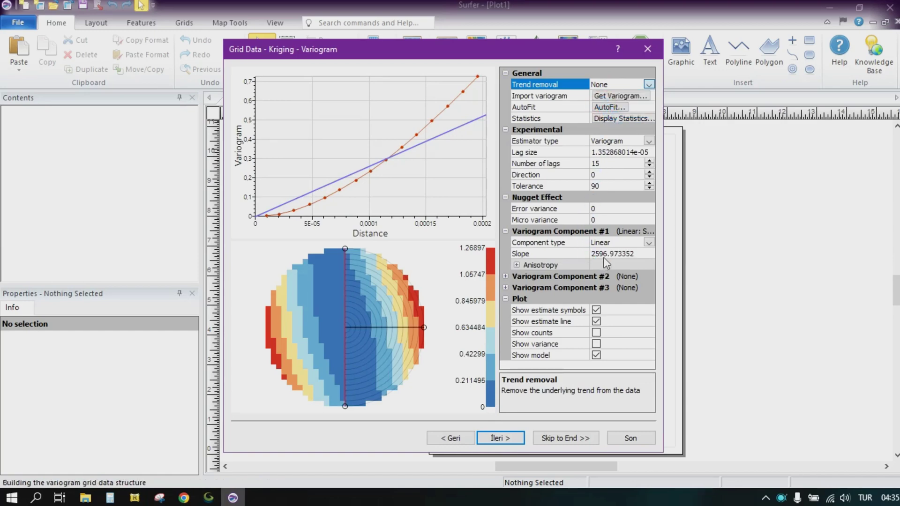
click(609, 244)
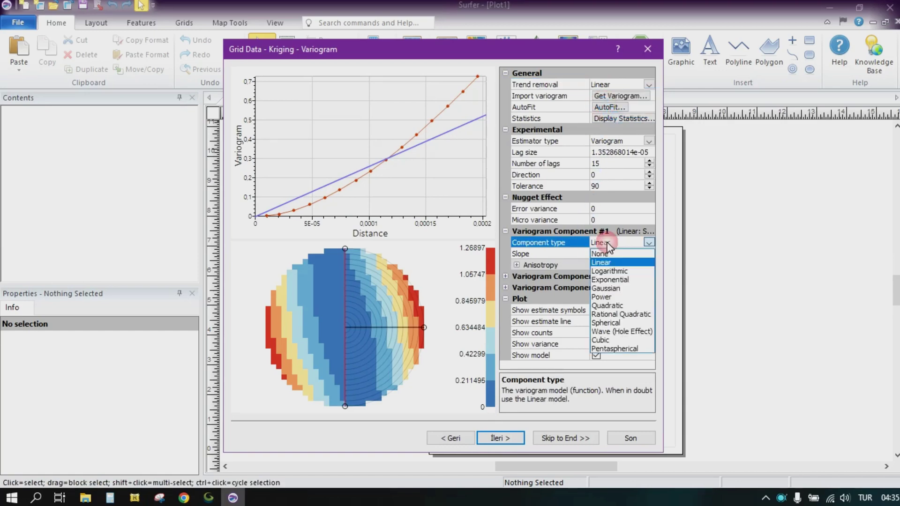
click(605, 281)
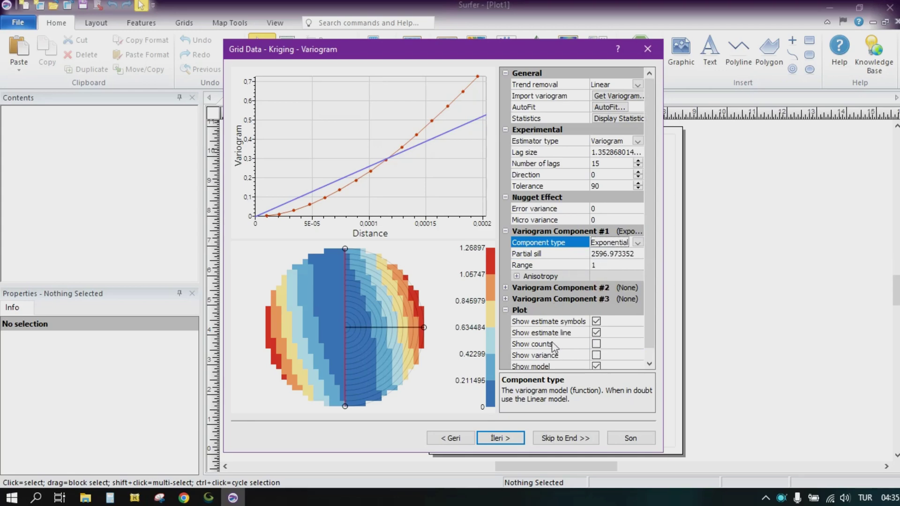
scroll(554, 347, down, 1)
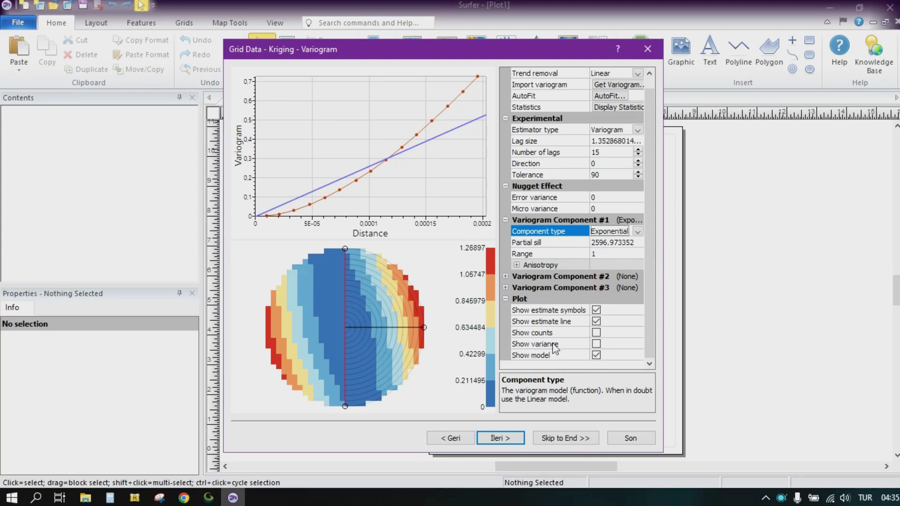
click(499, 439)
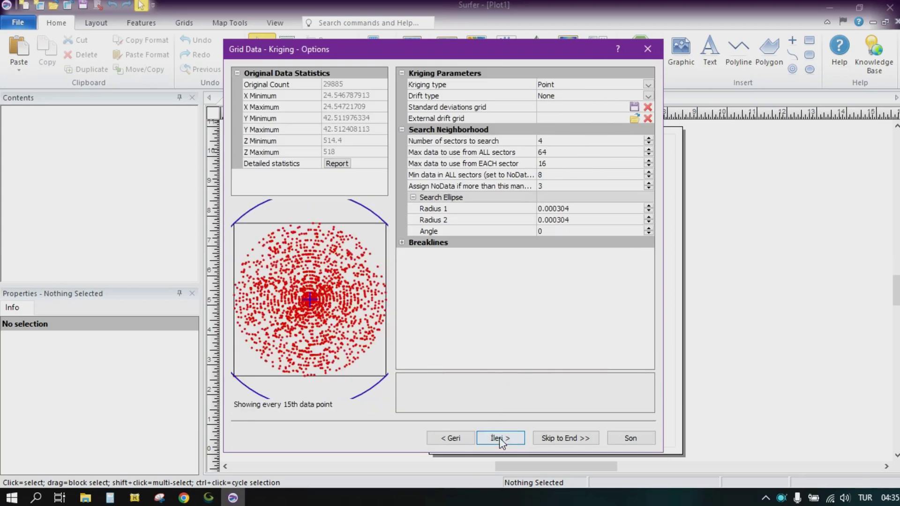
Return to the variogram settings and AutoFit the exponential model with the default Least Squares fitting options
click(459, 437)
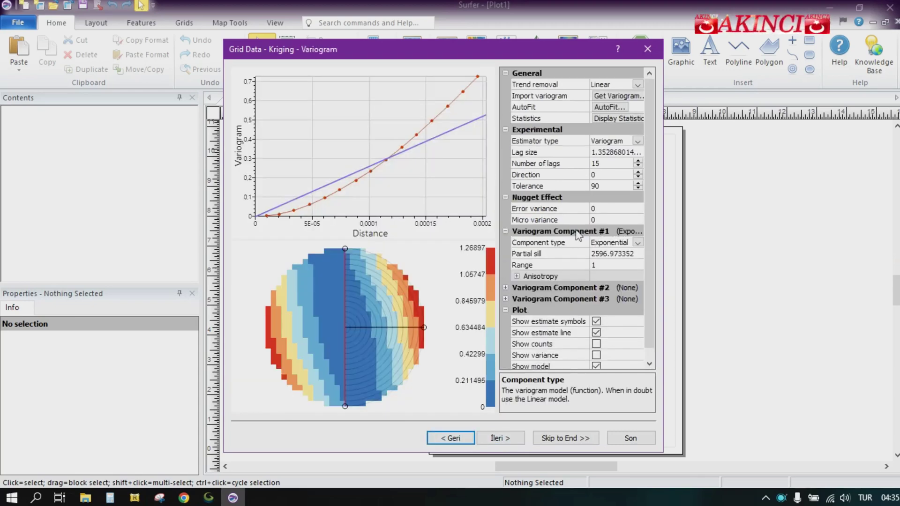
click(610, 107)
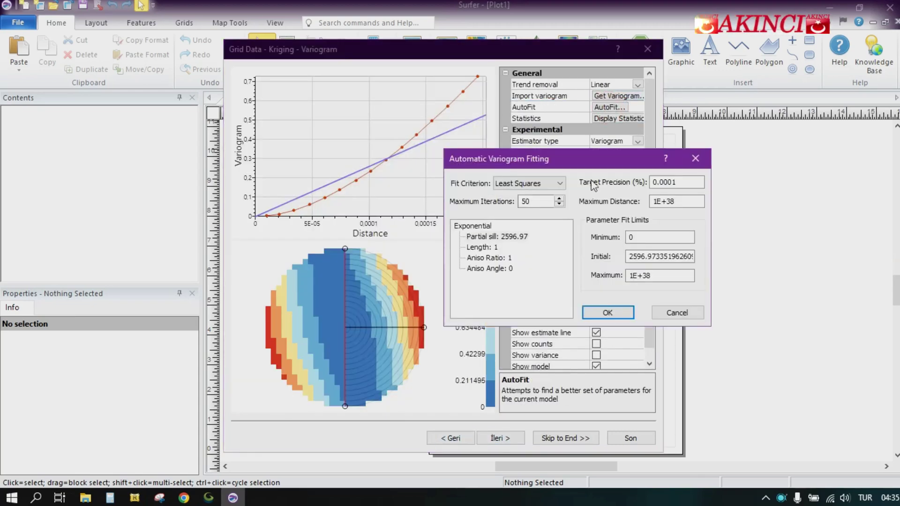
click(605, 311)
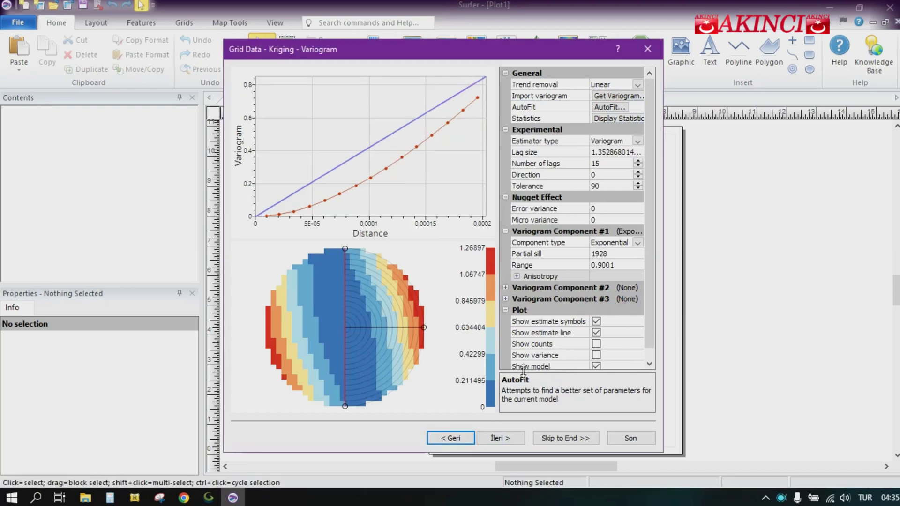
click(497, 439)
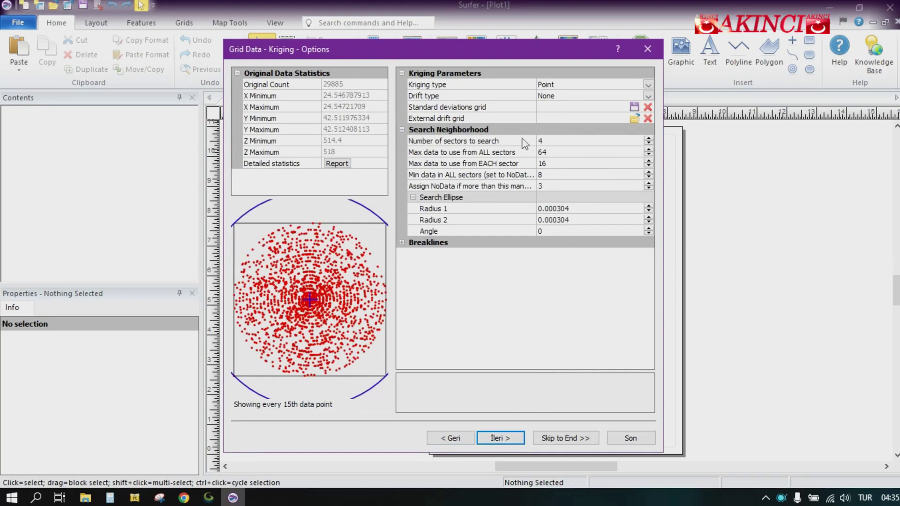
Set the kriging type to Block and the search ellipse angle to 20, and continue to cross validation
click(553, 86)
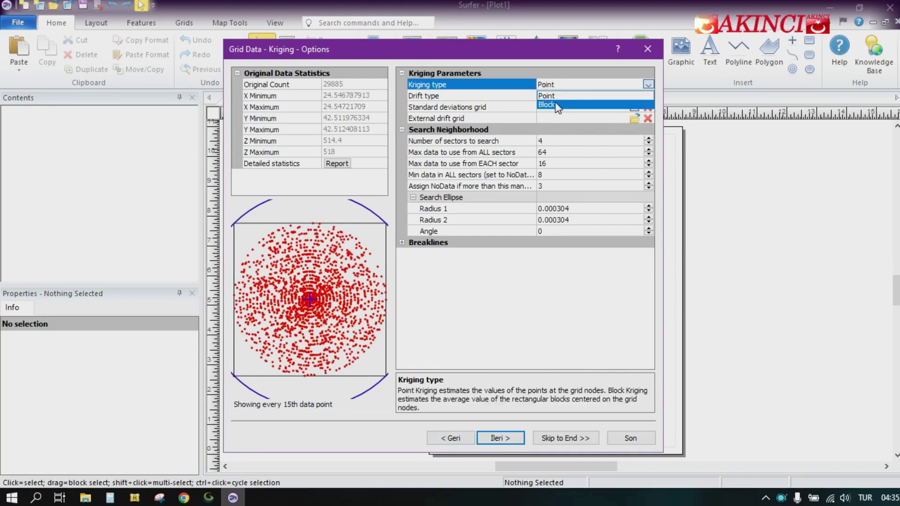
click(558, 105)
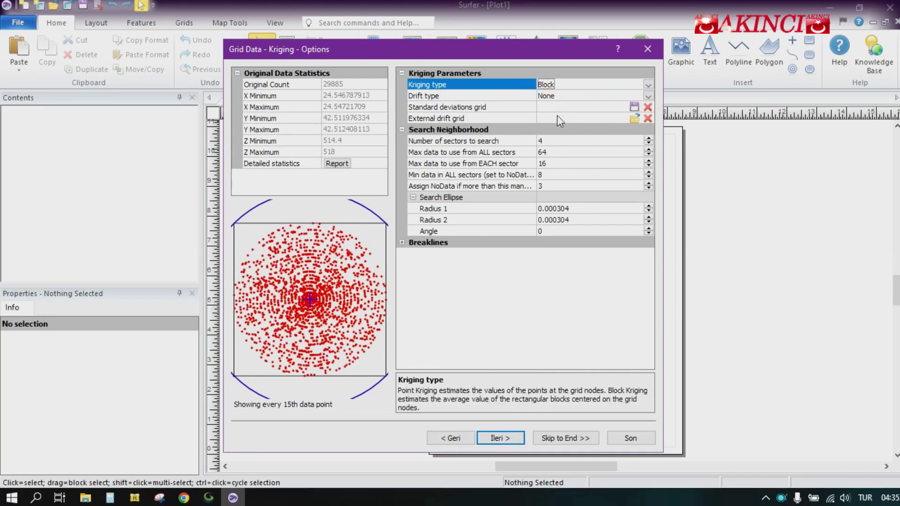
click(539, 232)
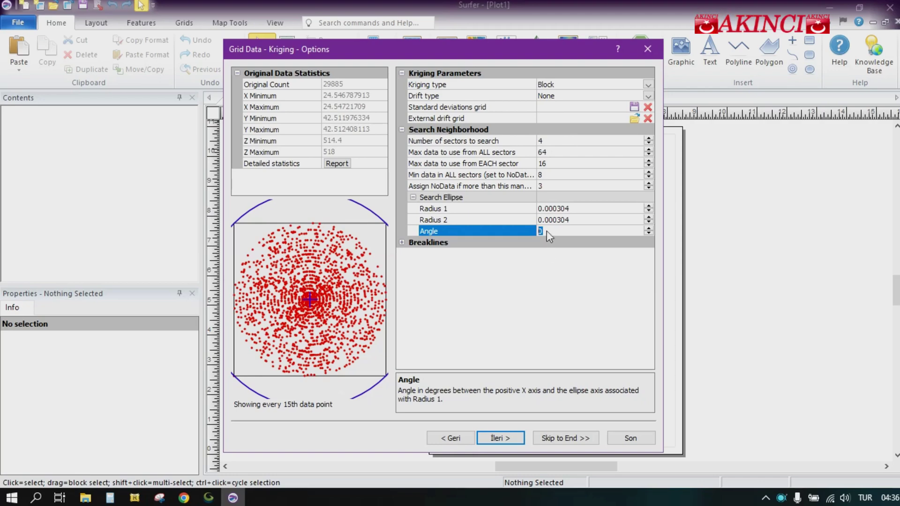
text(20)
click(503, 440)
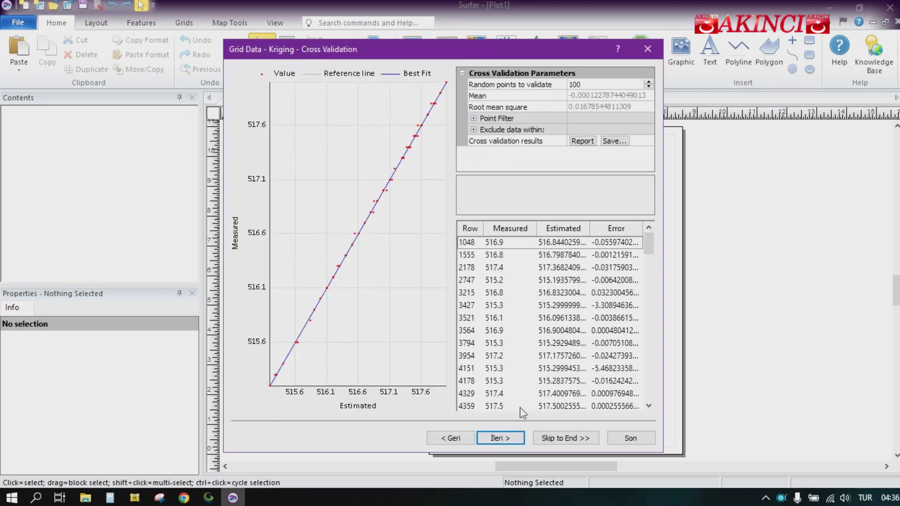
Set the random points to validate to 29783 and continue to the output settings
click(583, 85)
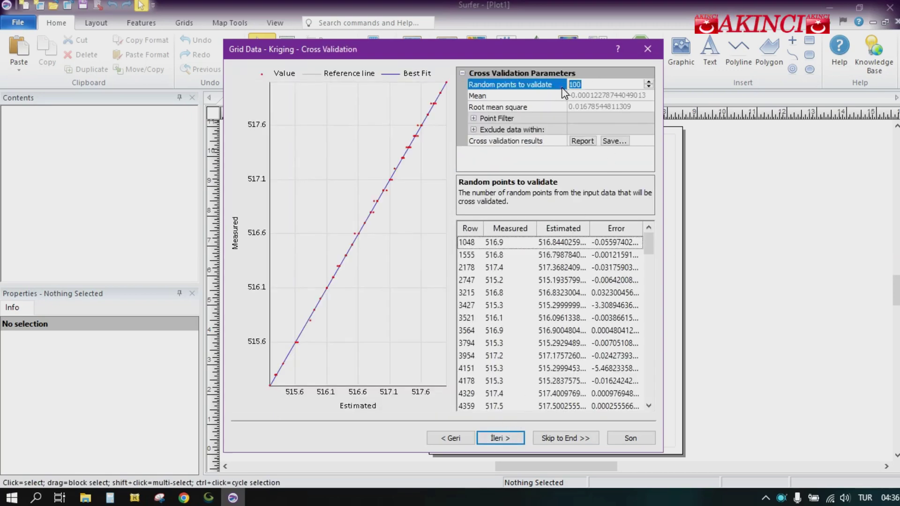
text(29783)
click(497, 439)
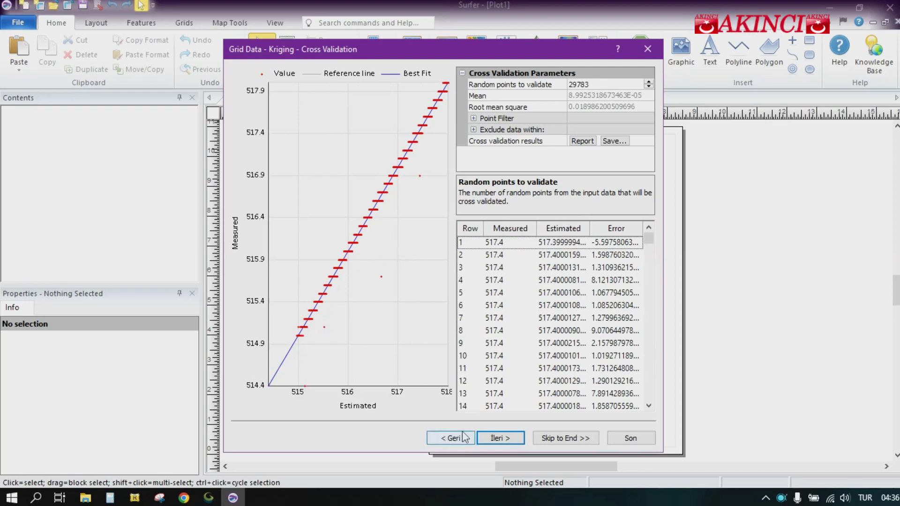
click(505, 437)
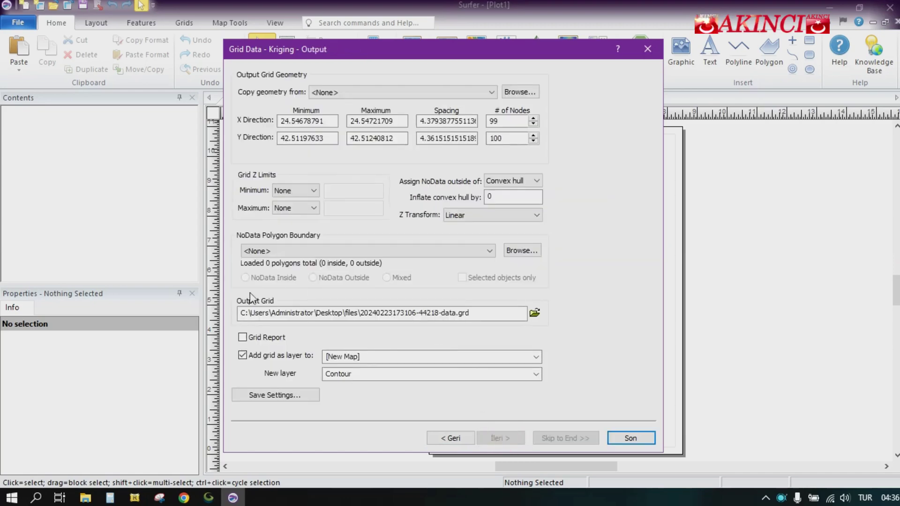
Limit the grid's Z values to Data min and Data max, and create the grid as a Contour layer in a new map
click(304, 192)
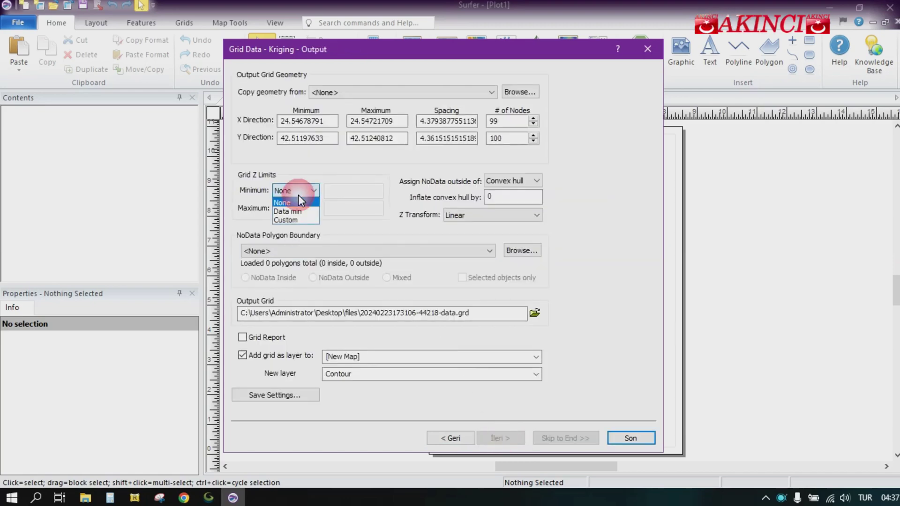
click(298, 212)
click(300, 208)
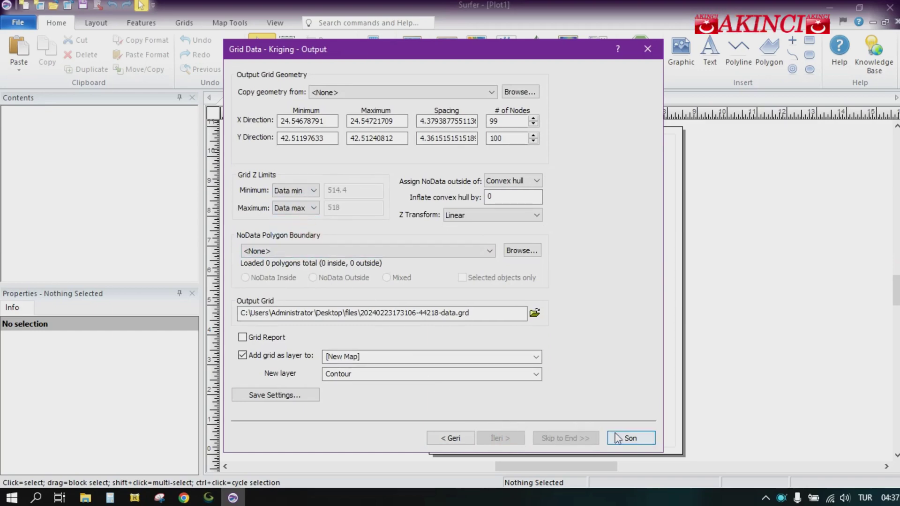
click(633, 439)
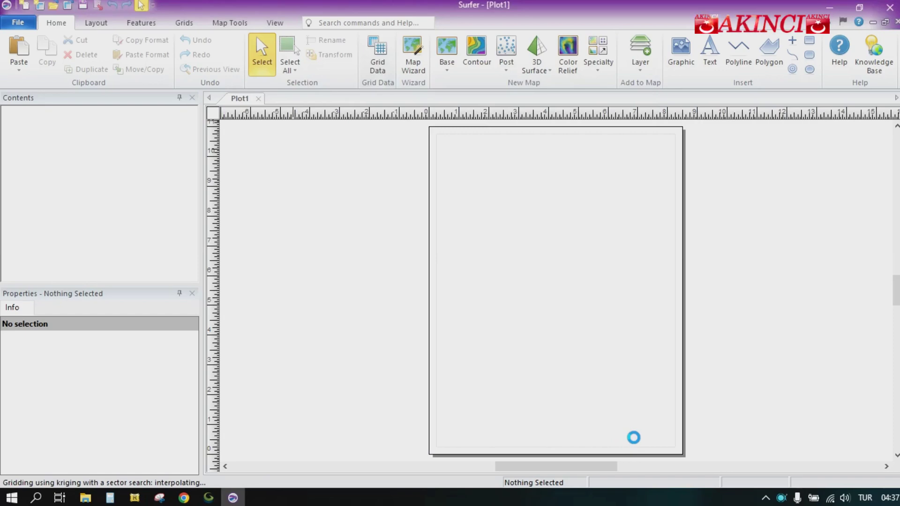
Move the contour map off the page to the empty area beyond its right edge
click(557, 282)
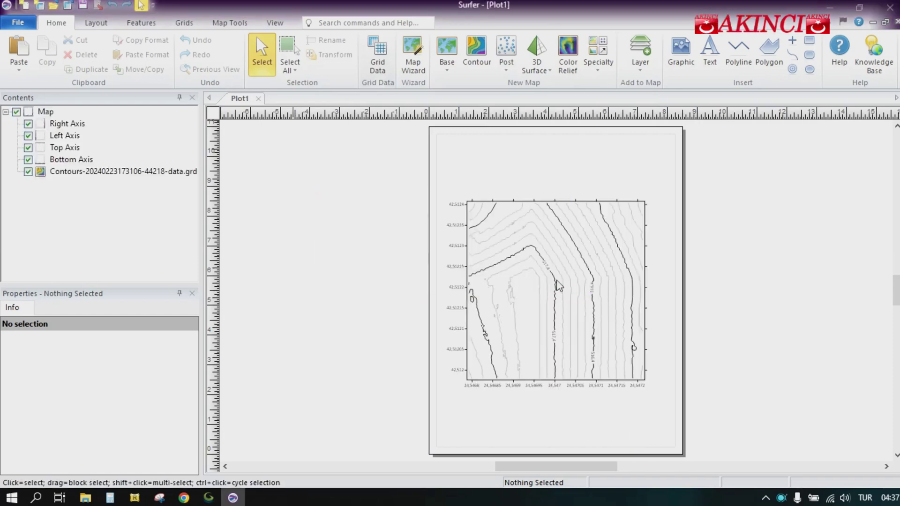
scroll(539, 313, down, 3)
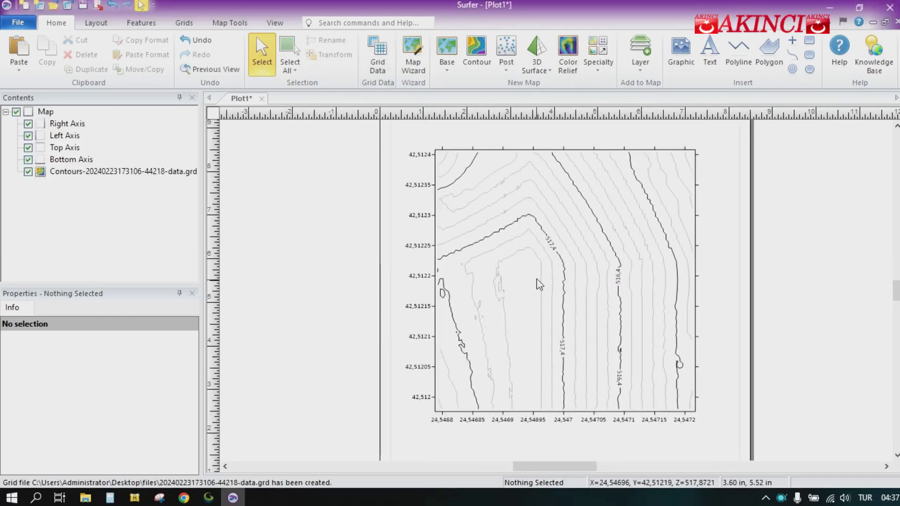
drag(477, 258, 687, 210)
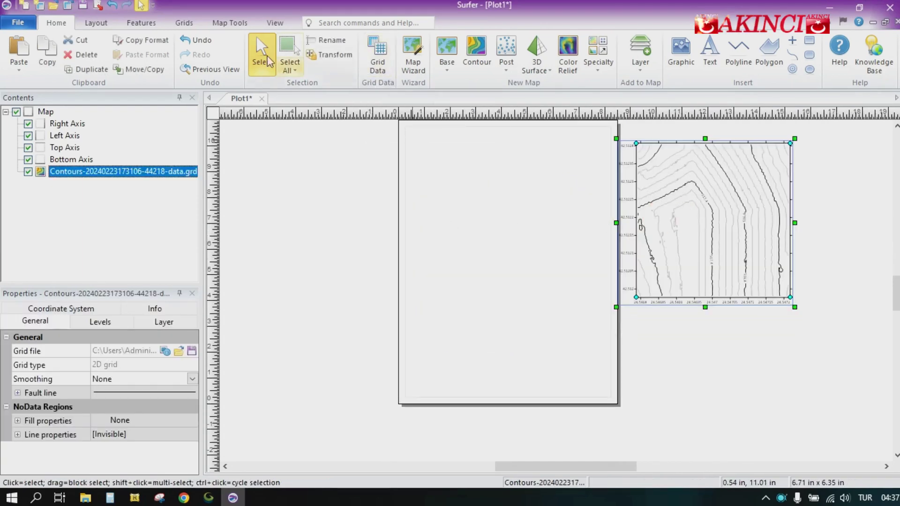
click(184, 24)
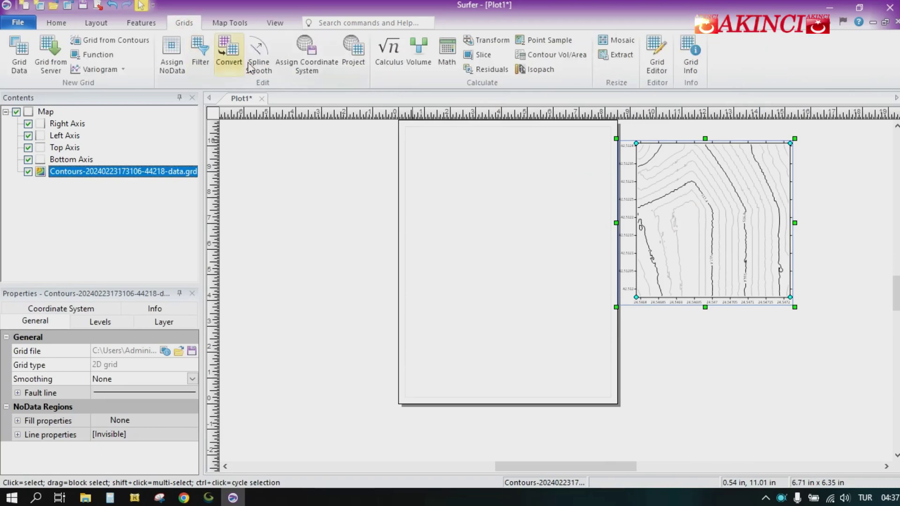
click(388, 59)
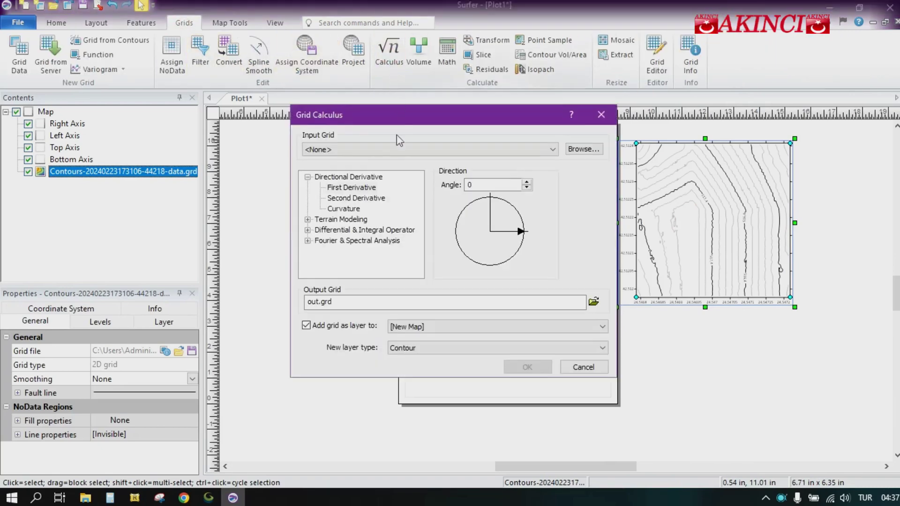
click(355, 190)
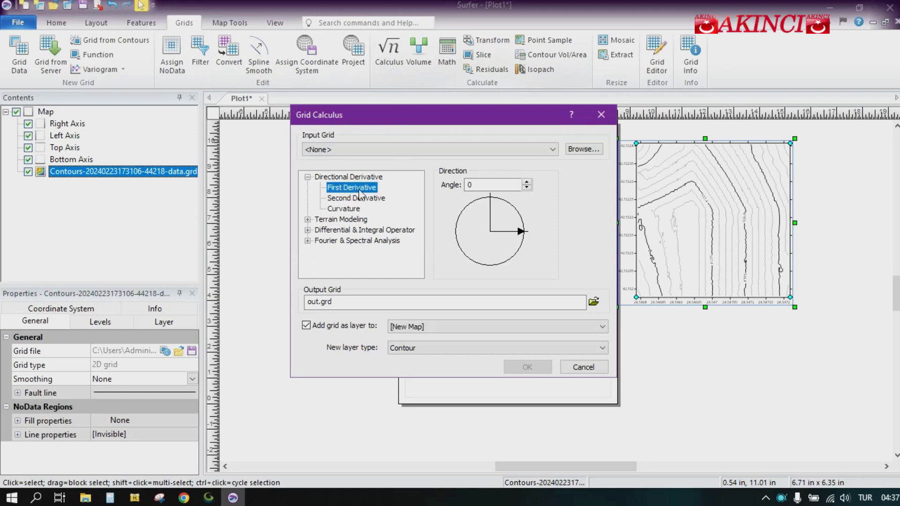
click(451, 150)
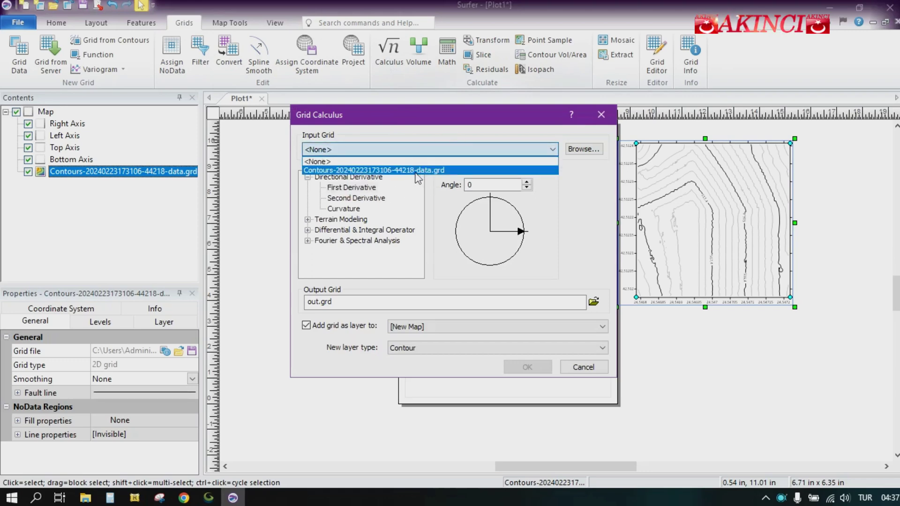
click(417, 171)
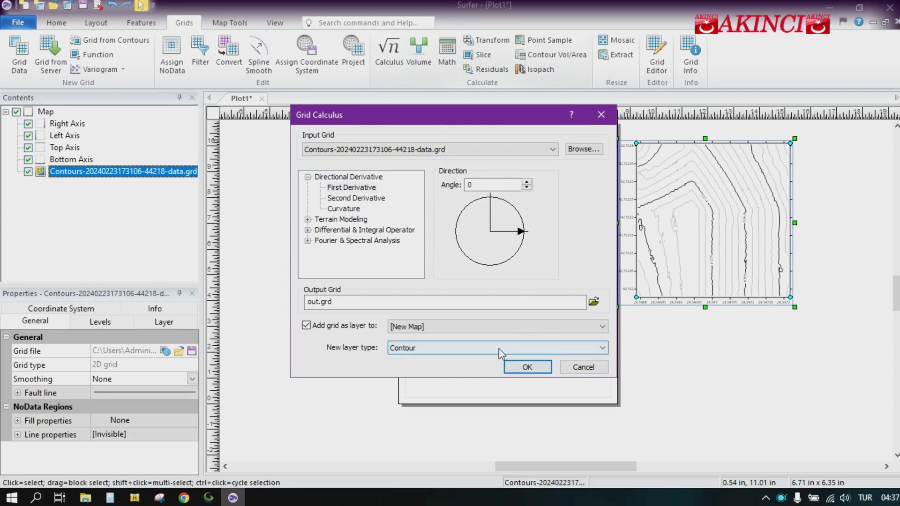
click(527, 369)
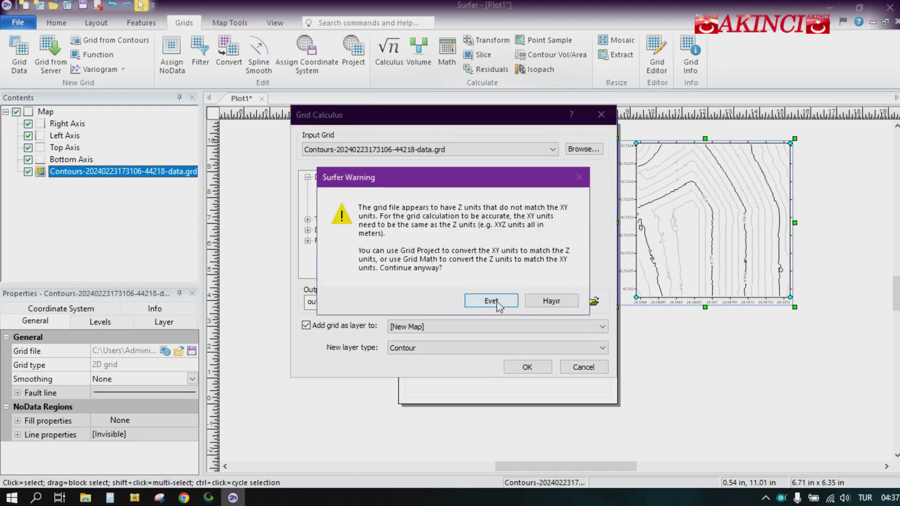
click(491, 300)
click(498, 276)
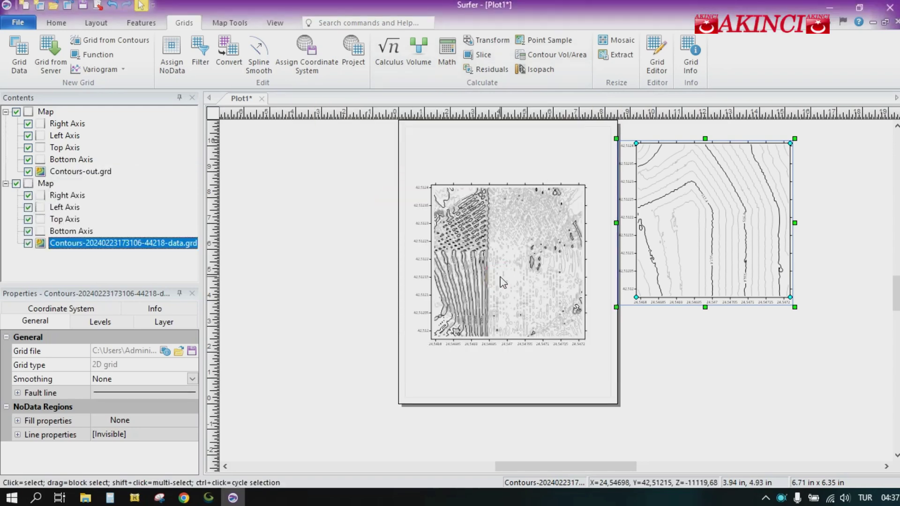
Inspect the derivative contour map up close and move it off the page, beyond its right edge
scroll(526, 243, up, 3)
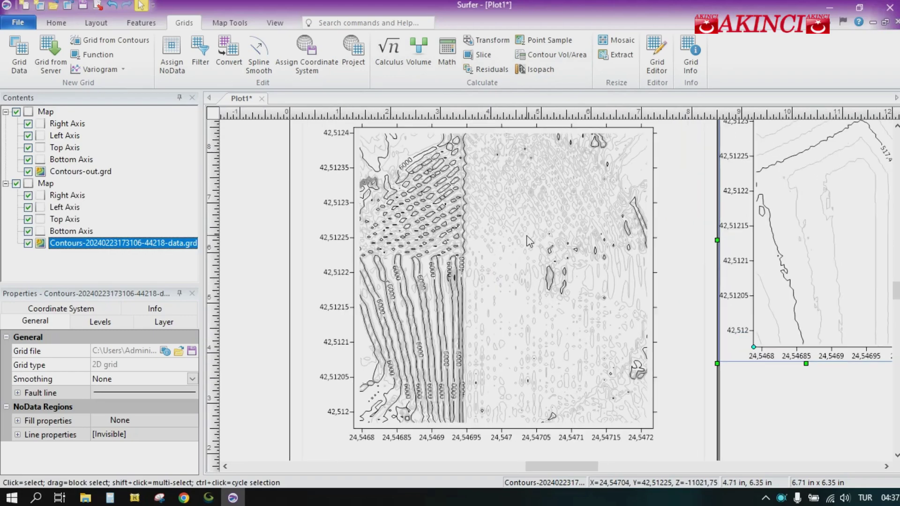
scroll(529, 241, down, 3)
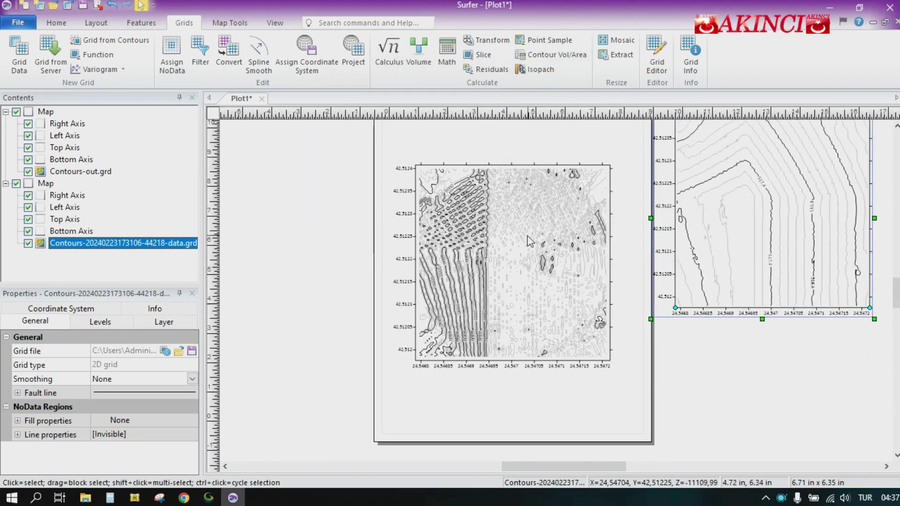
scroll(530, 241, down, 2)
drag(507, 261, 700, 265)
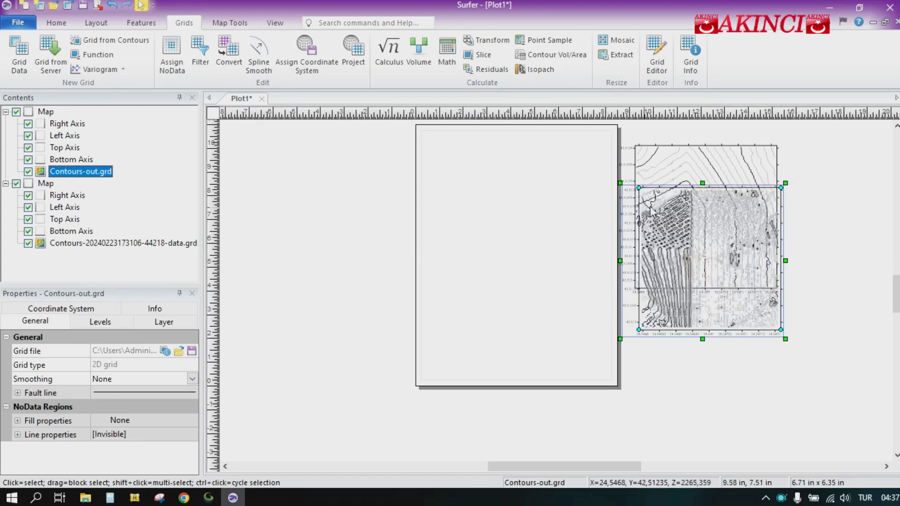
Filter Contours-out.grd with Prewitt (3x3) into a new Color Relief map, replacing out.grd, and move the map beyond the page's left edge
click(198, 57)
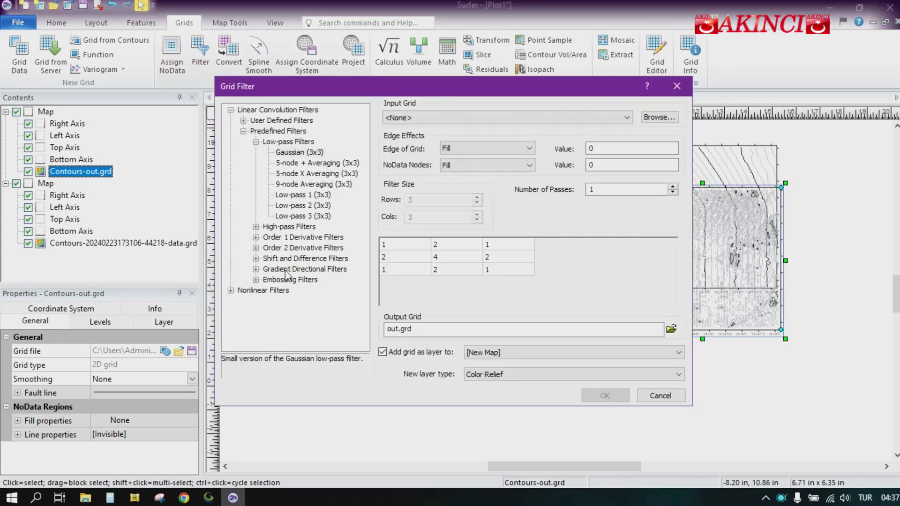
click(230, 290)
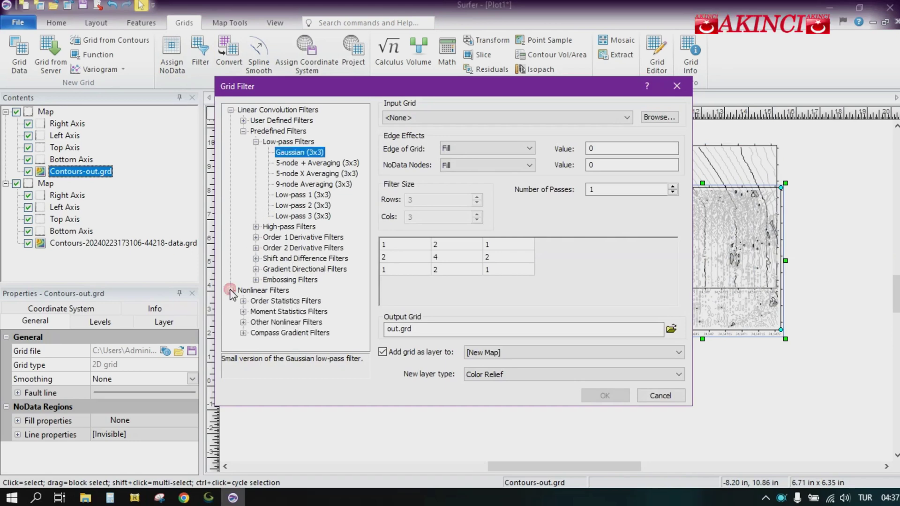
click(243, 333)
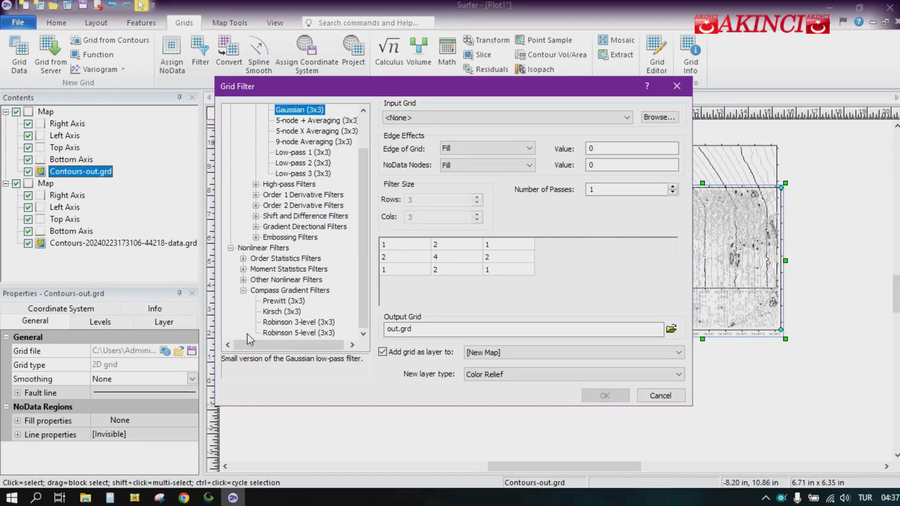
click(283, 301)
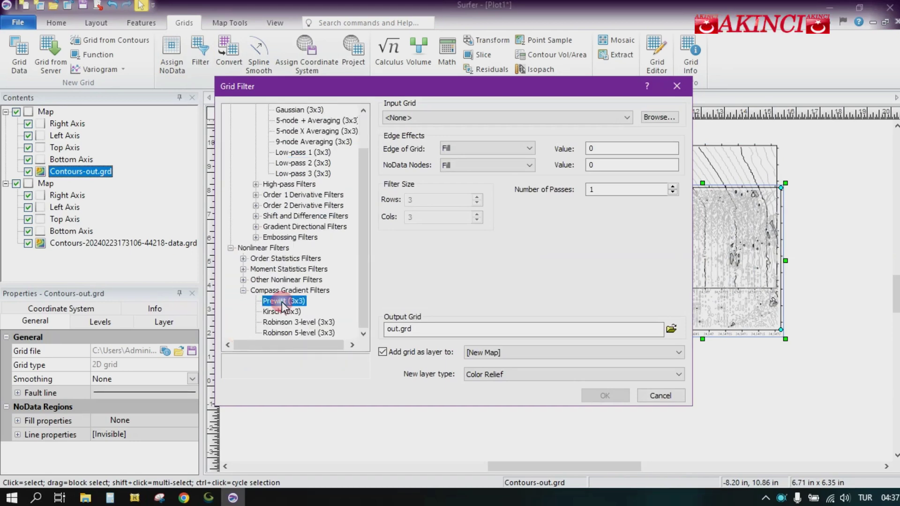
click(463, 117)
click(445, 146)
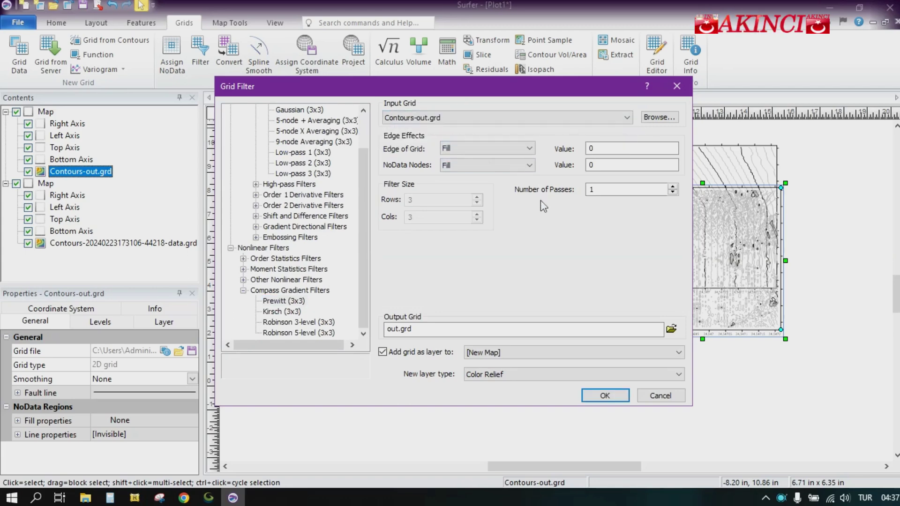
click(604, 396)
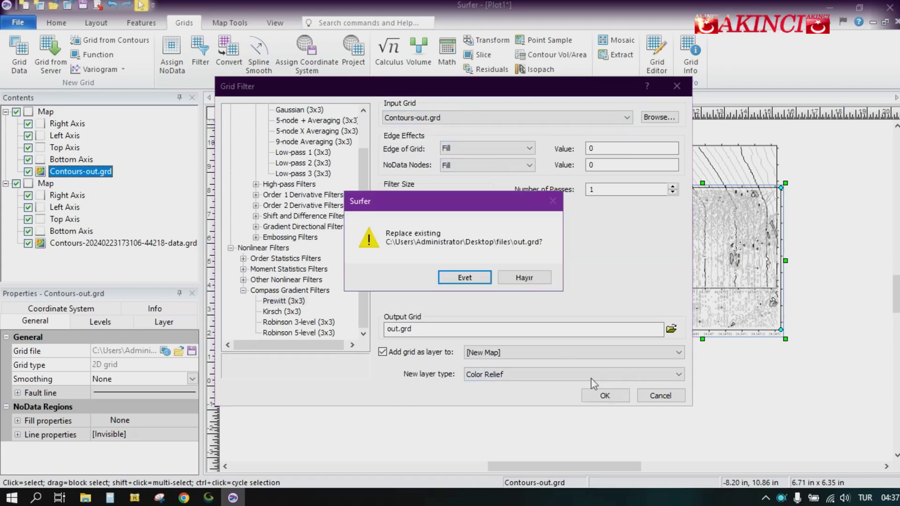
click(466, 280)
click(488, 277)
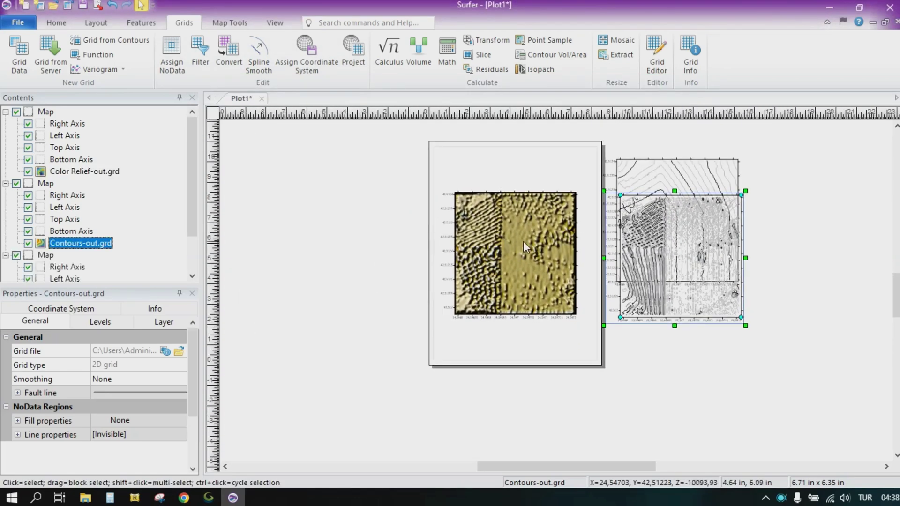
drag(522, 239, 355, 206)
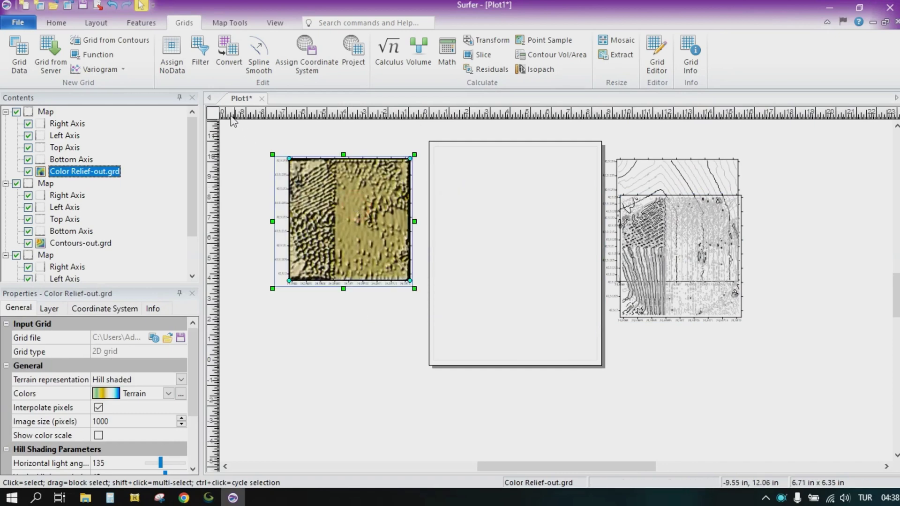
Set up a grid filter on Color Relief-out.grd using the Order 1 Derivative FreiChen Column Detector (3x3)
click(202, 65)
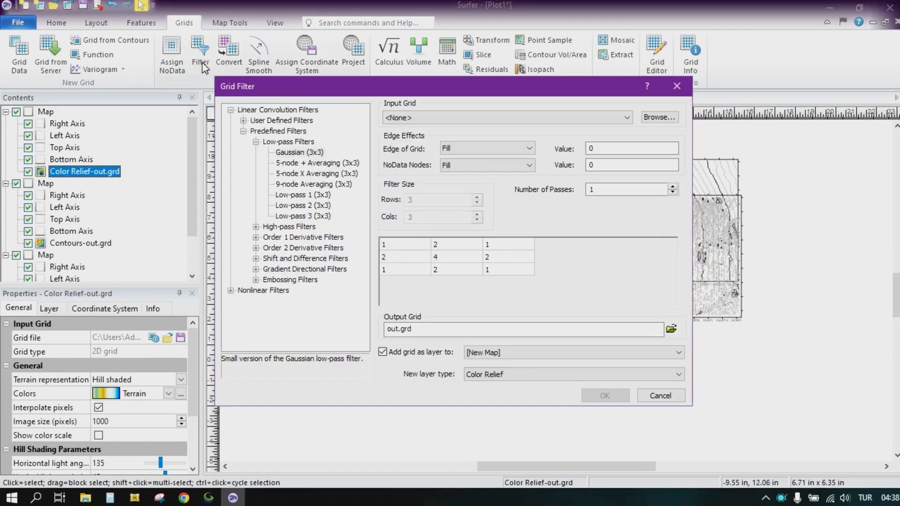
click(230, 110)
click(230, 120)
click(230, 110)
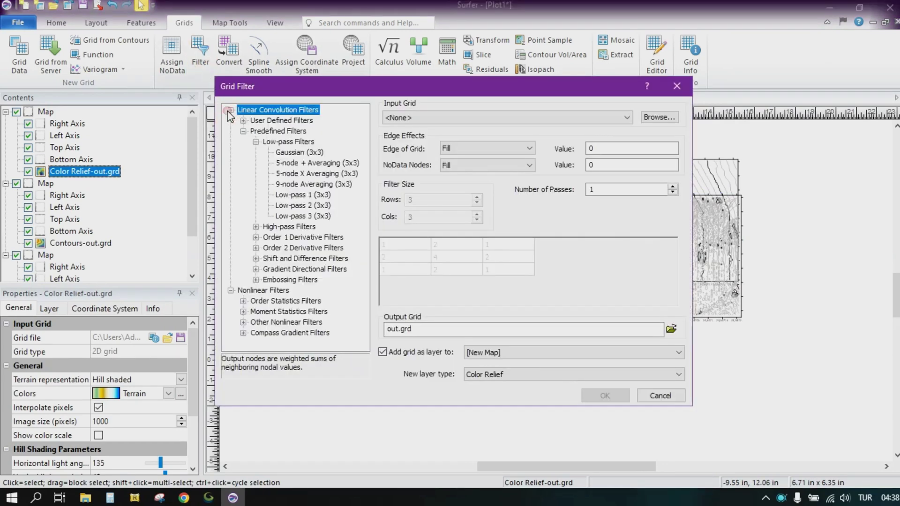
click(256, 237)
click(305, 322)
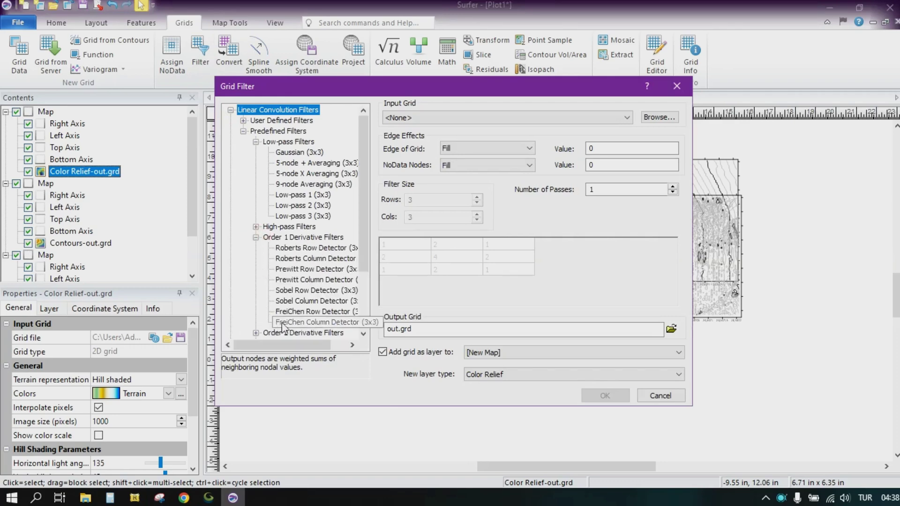
click(457, 120)
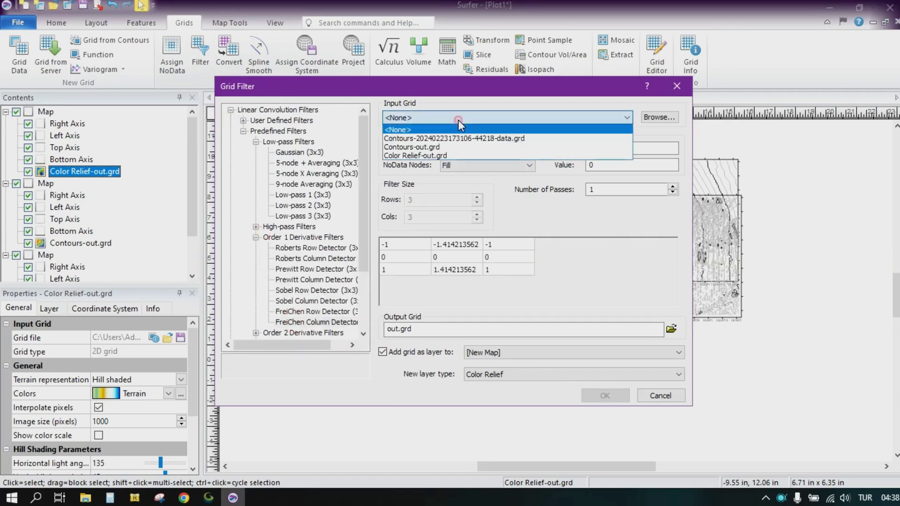
click(441, 154)
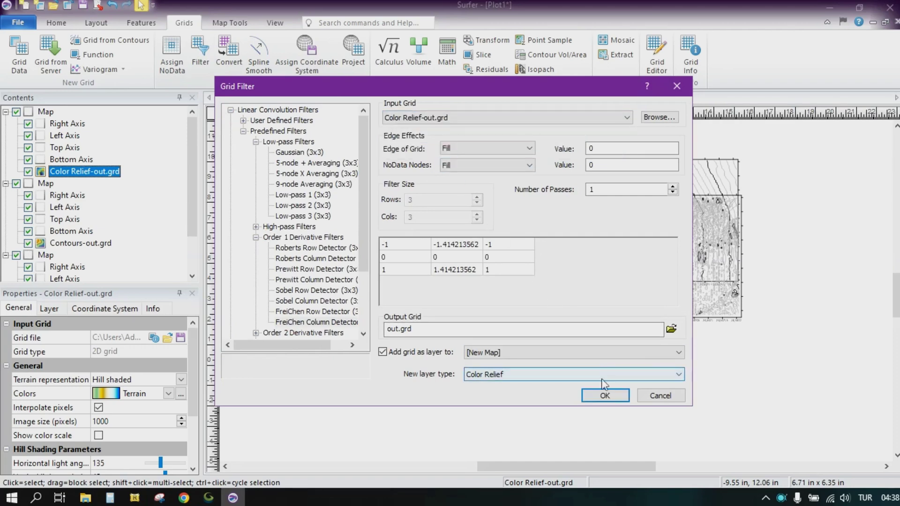
Create the filtered grid as a new Color Relief map, replacing out.grd, and move that map beyond the page's left edge
click(605, 396)
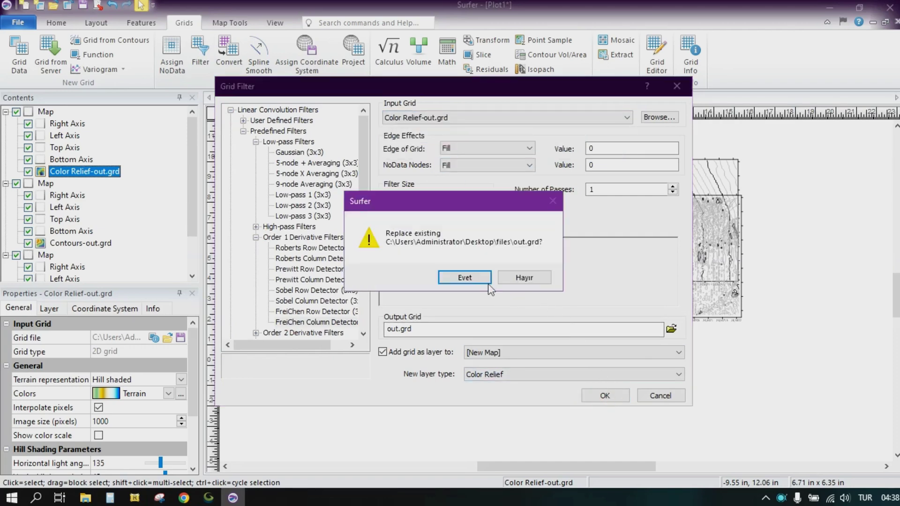
click(479, 279)
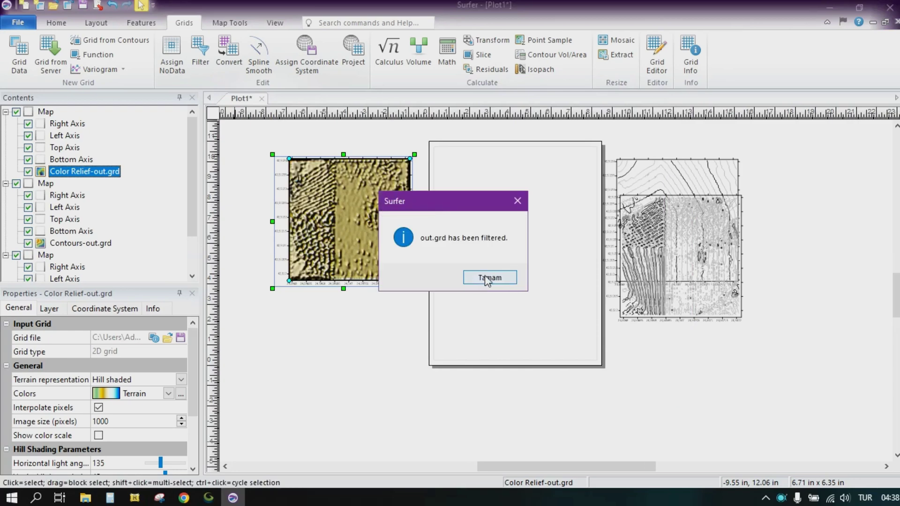
click(489, 275)
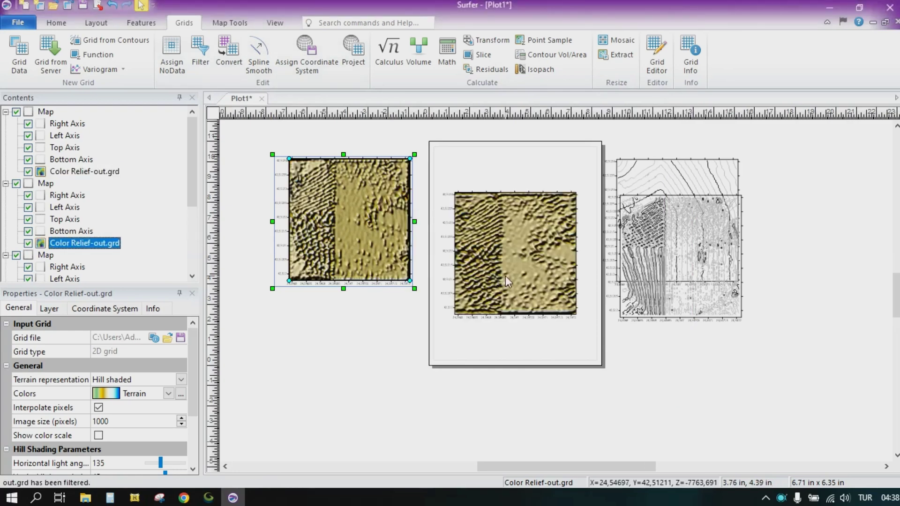
click(500, 253)
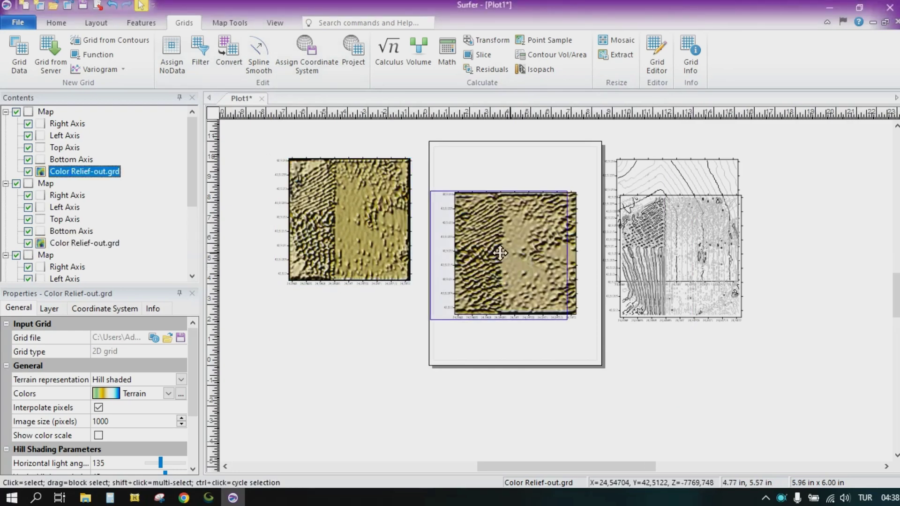
drag(500, 253, 347, 251)
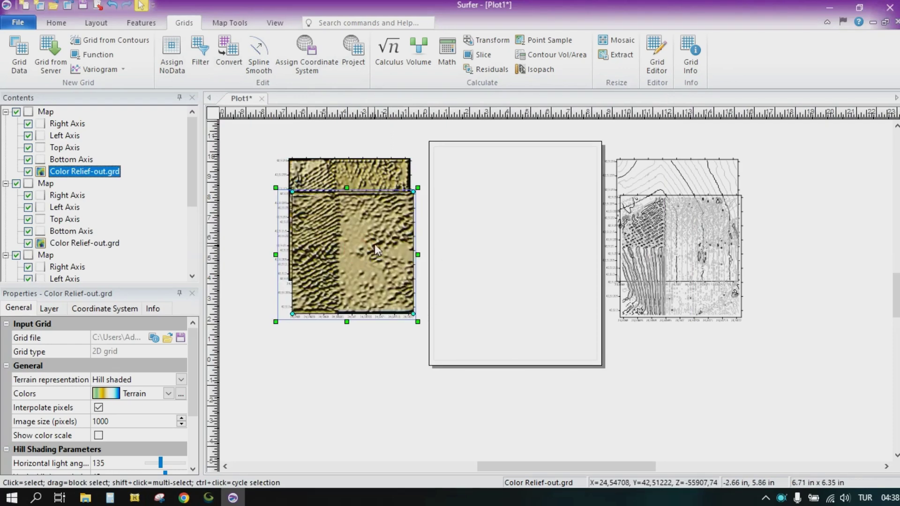
Start another grid filter using the nonlinear Median Difference (mxn) filter with a size of 7 rows by 7 columns
click(201, 54)
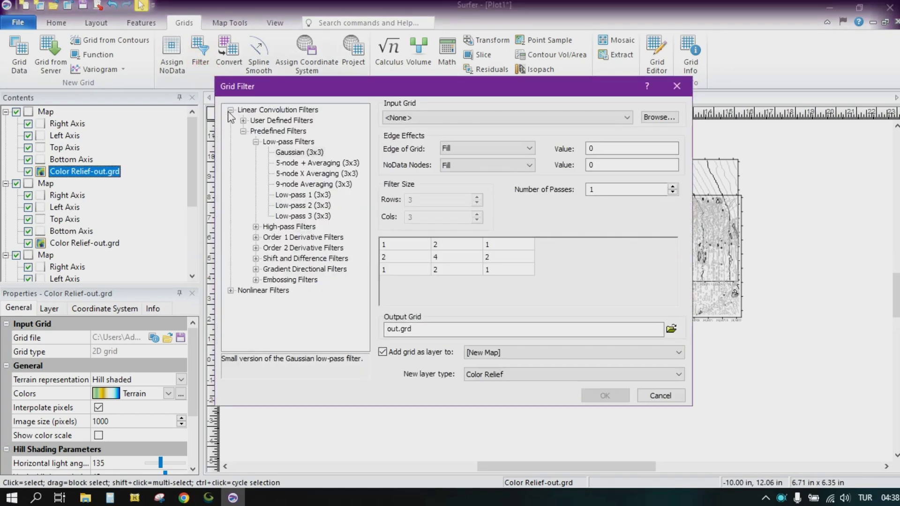
click(230, 110)
click(230, 120)
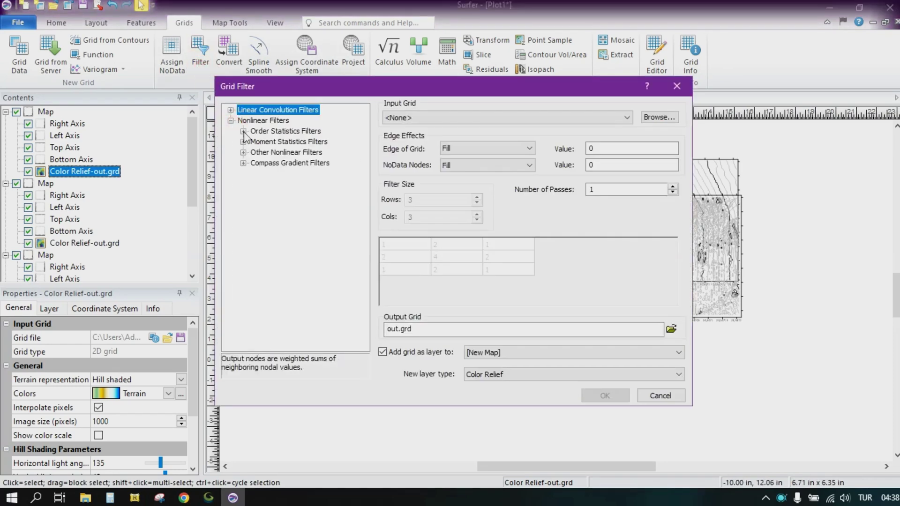
click(243, 153)
click(291, 163)
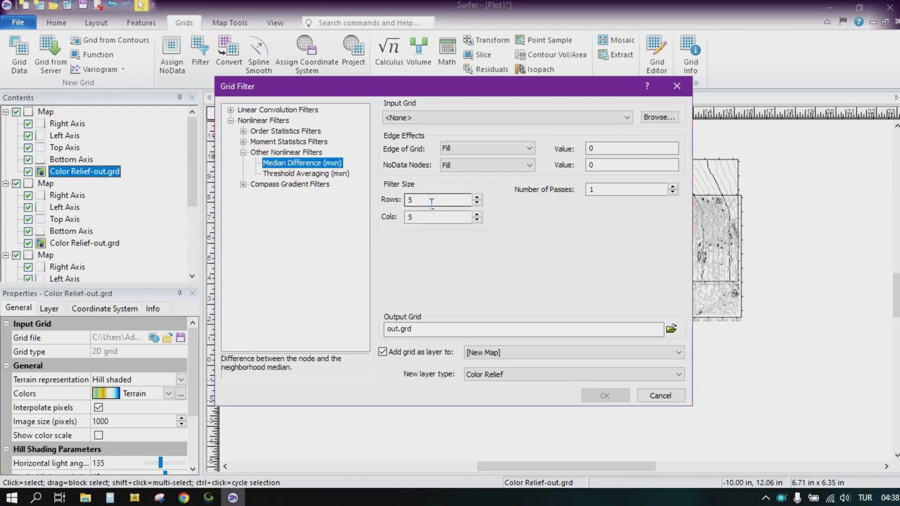
click(477, 197)
click(476, 197)
click(477, 214)
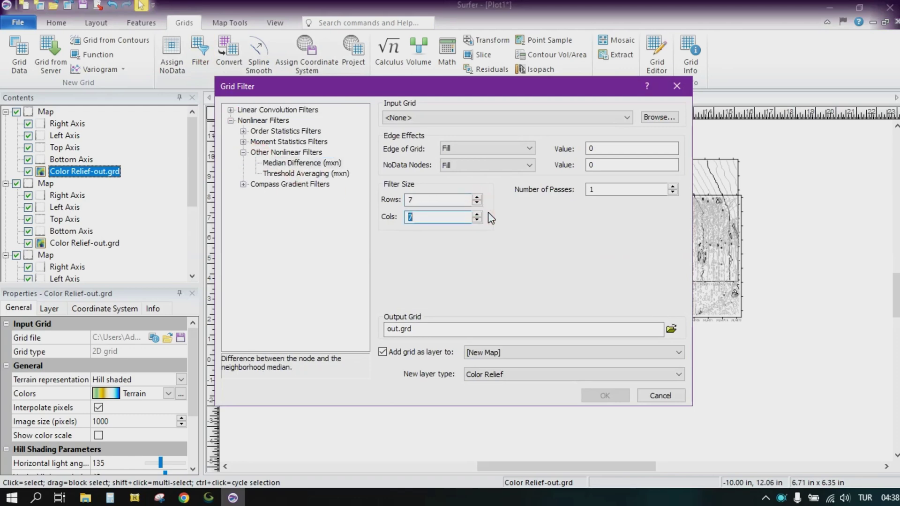
Set the filter's number of passes to 270 and use Color Relief-out.grd as the input grid
double_click(593, 189)
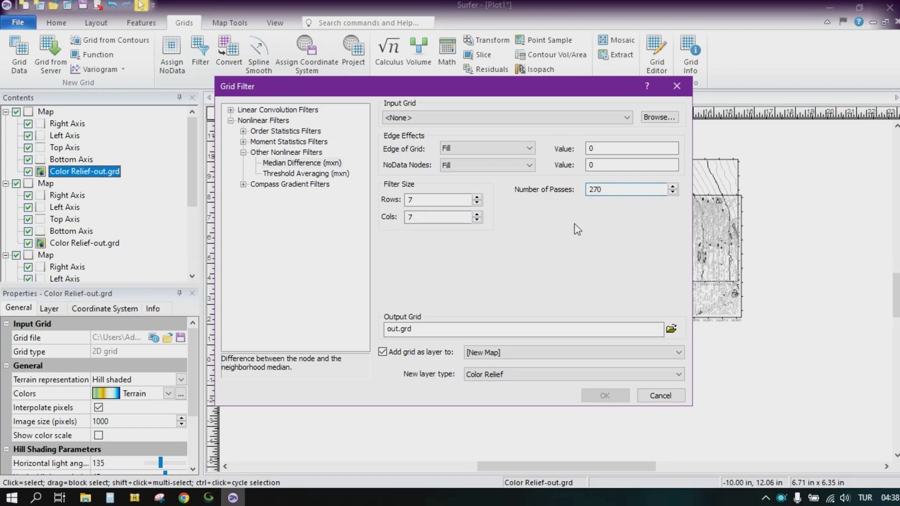
click(529, 117)
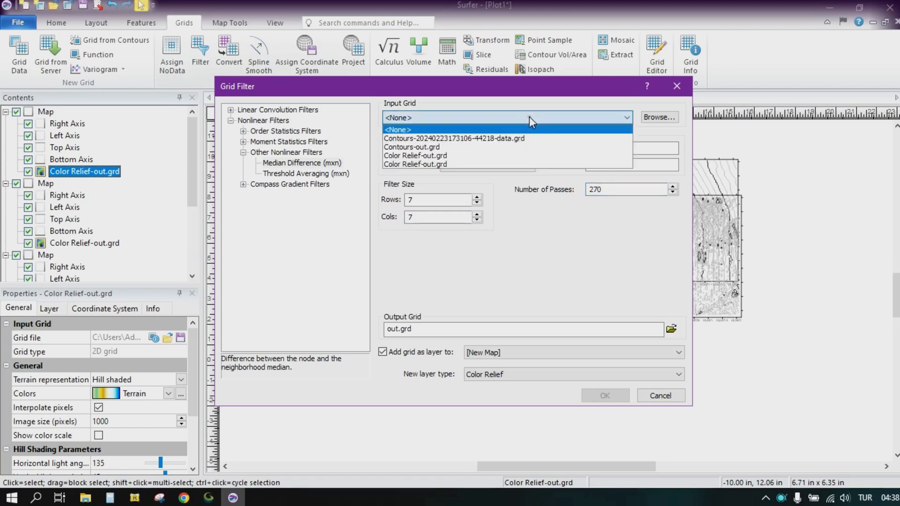
click(469, 157)
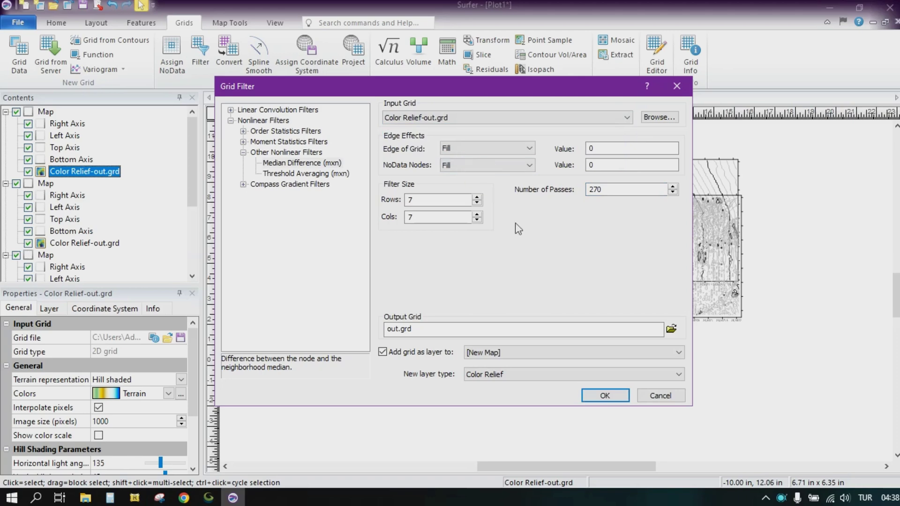
Run the Median Difference filter, replacing out.grd, and move the new Color Relief map beyond the page's left edge
click(606, 396)
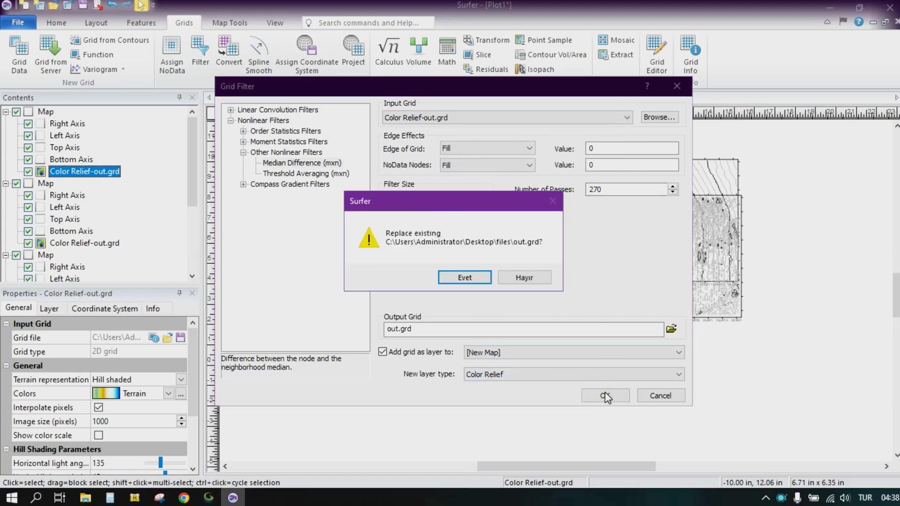
click(470, 287)
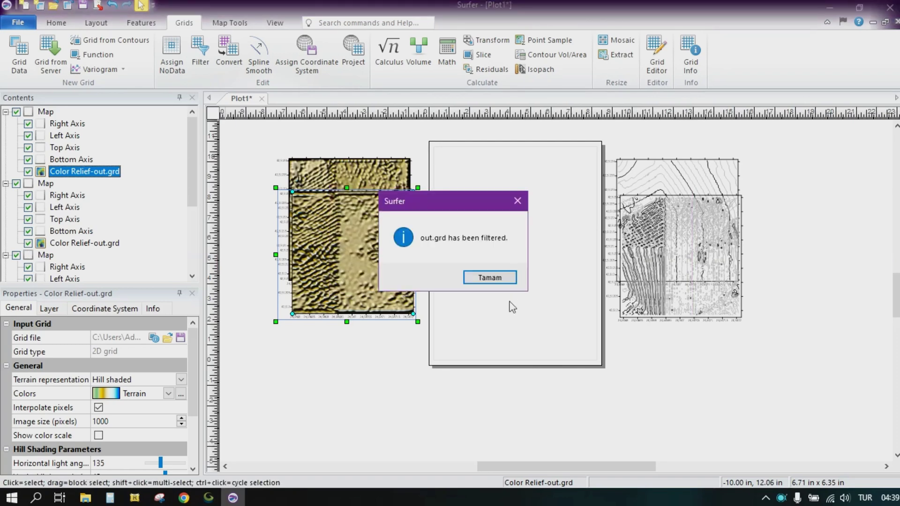
click(489, 278)
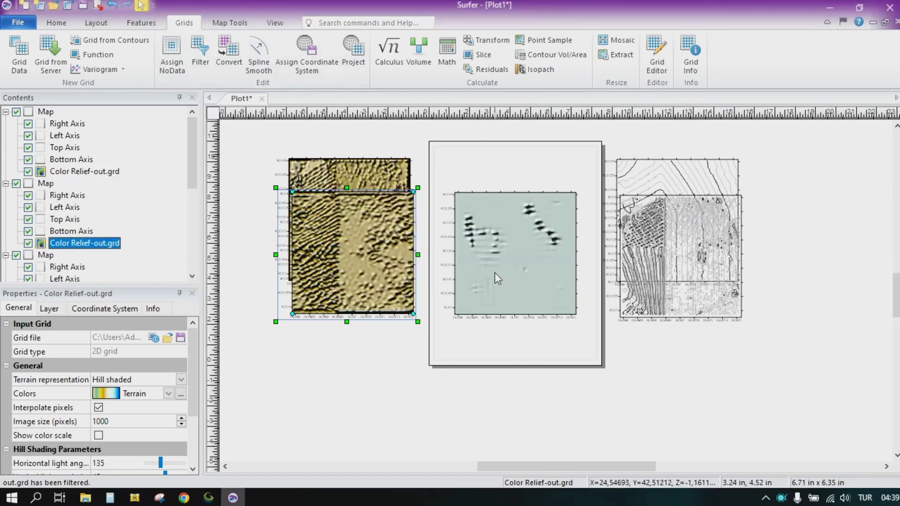
scroll(494, 270, down, 1)
drag(522, 254, 386, 283)
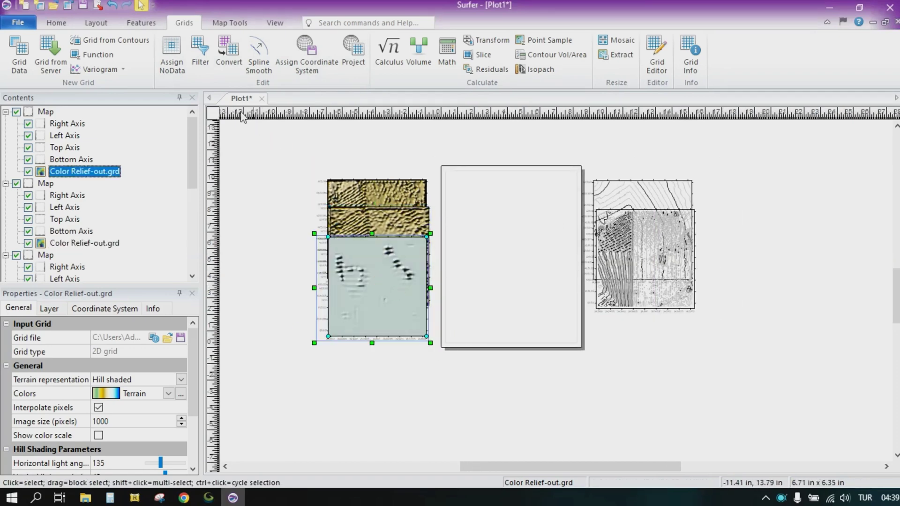
Set up a grid filter using the nonlinear Lower Quartile (mxn) order statistics filter on the last listed Color Relief-out.grd
click(202, 61)
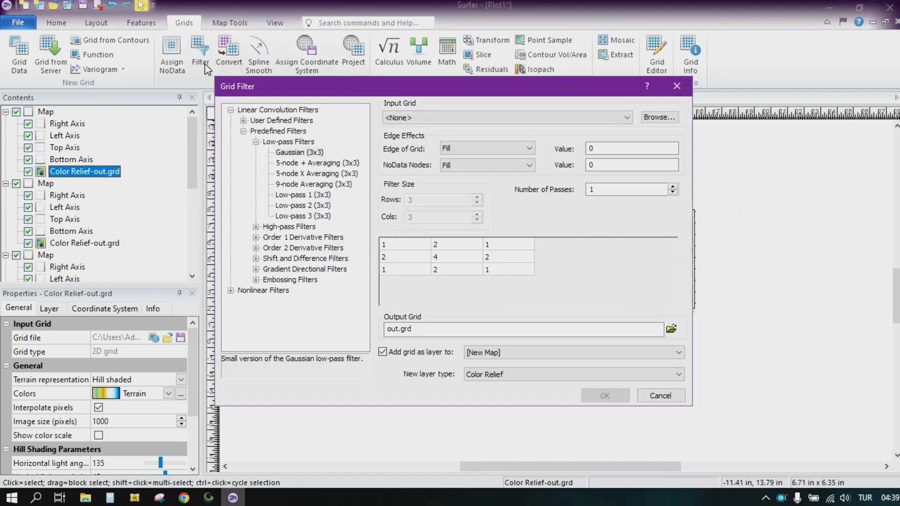
click(230, 110)
click(230, 121)
click(243, 131)
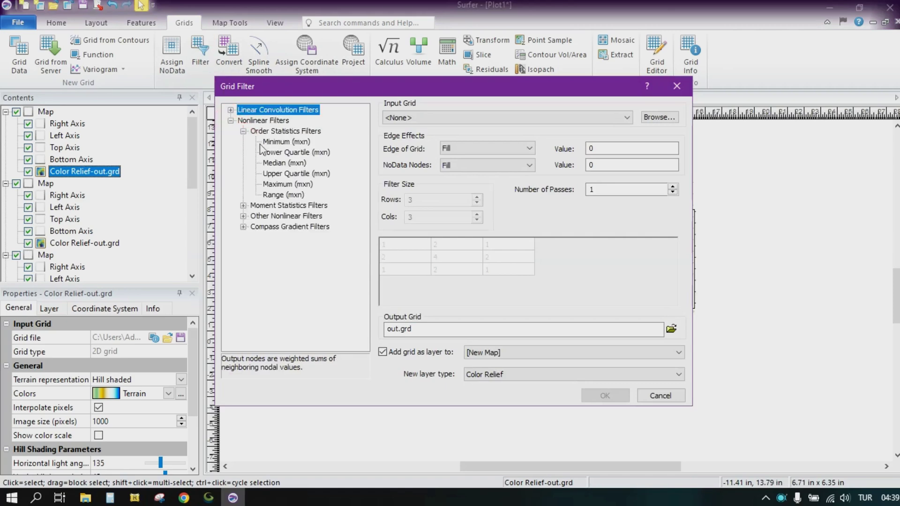
click(272, 152)
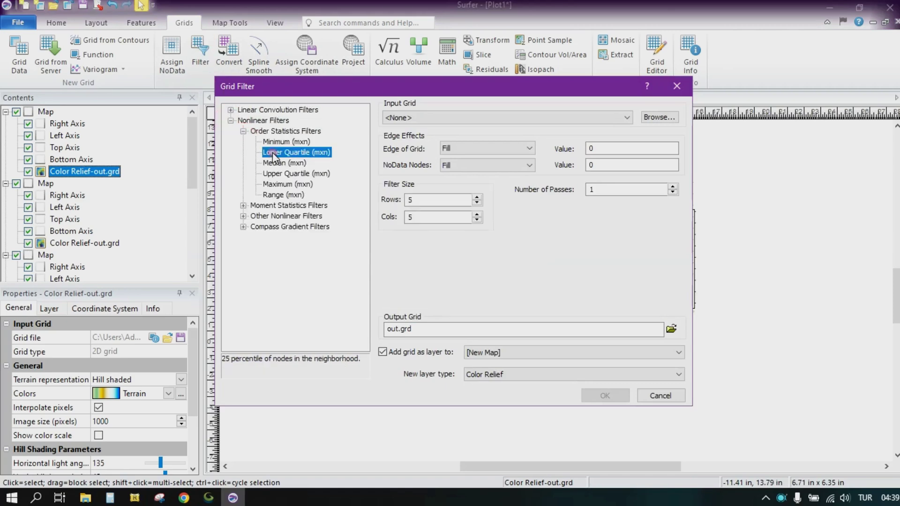
click(456, 120)
click(455, 173)
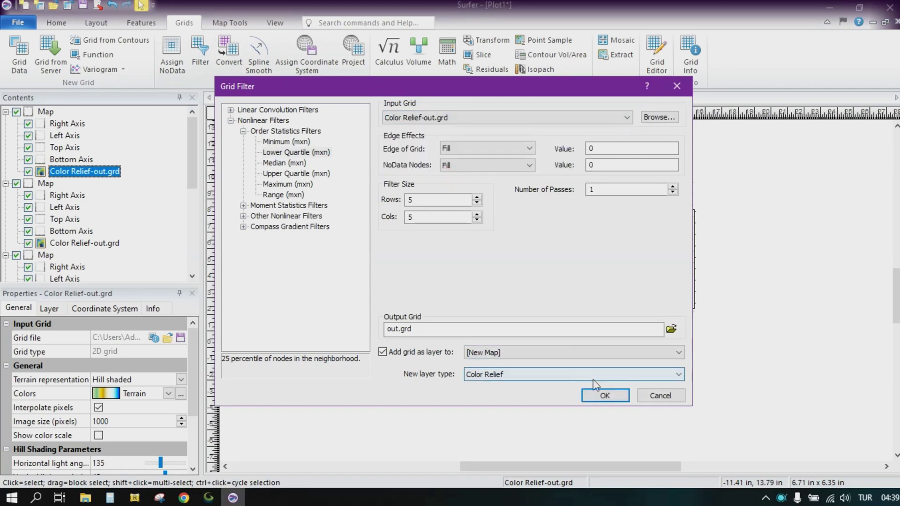
Create the Lower Quartile result as a new Color Relief map, replacing out.grd, and move it over the maps beside the page
click(606, 395)
click(479, 278)
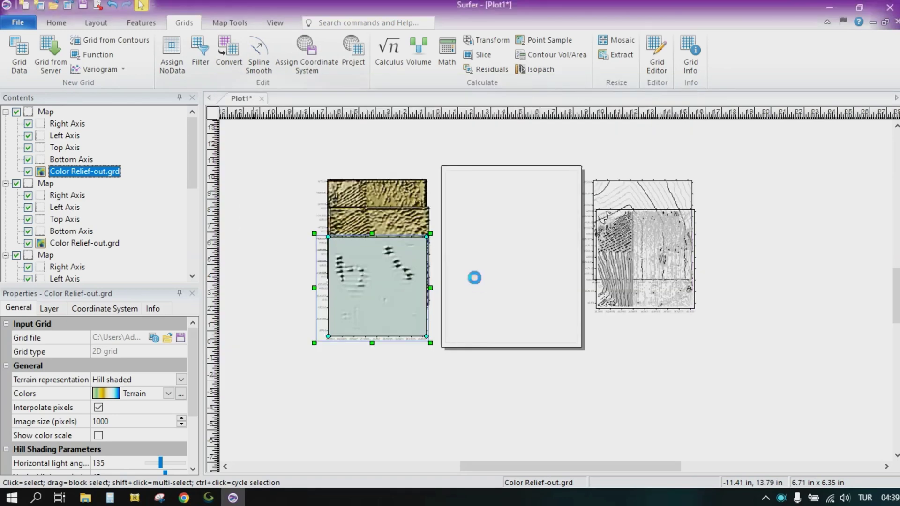
click(483, 277)
scroll(498, 221, up, 5)
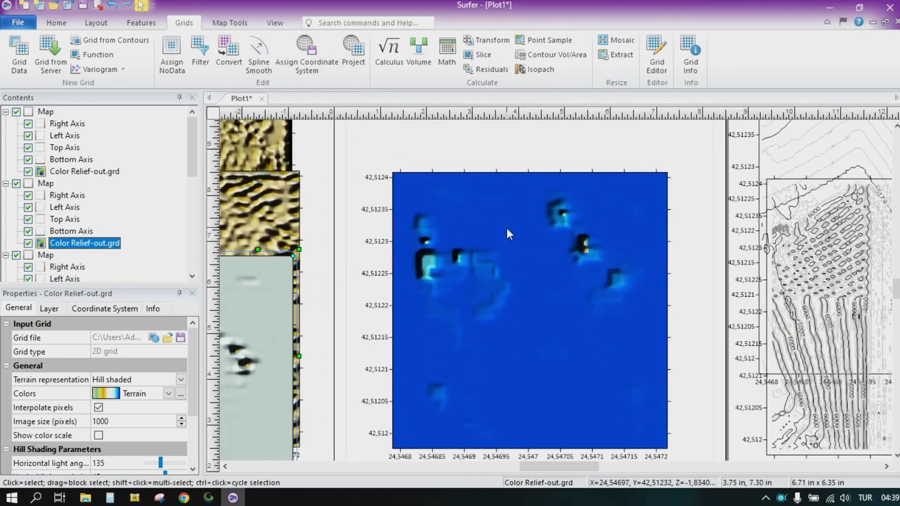
scroll(508, 228, down, 5)
scroll(507, 230, down, 3)
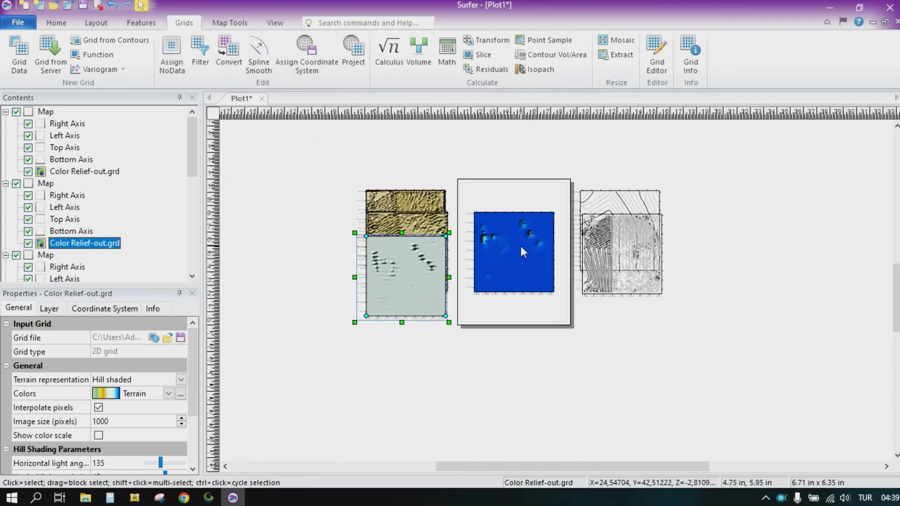
drag(520, 243, 410, 302)
drag(409, 301, 409, 302)
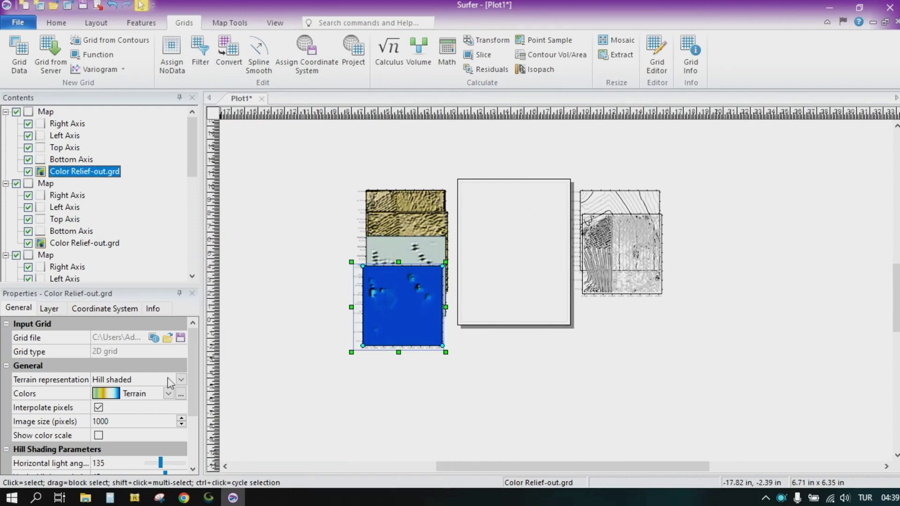
Apply the YESIL EDIT color scale to the Lower Quartile map and move it back onto the page for inspection
click(145, 393)
scroll(145, 404, up, 5)
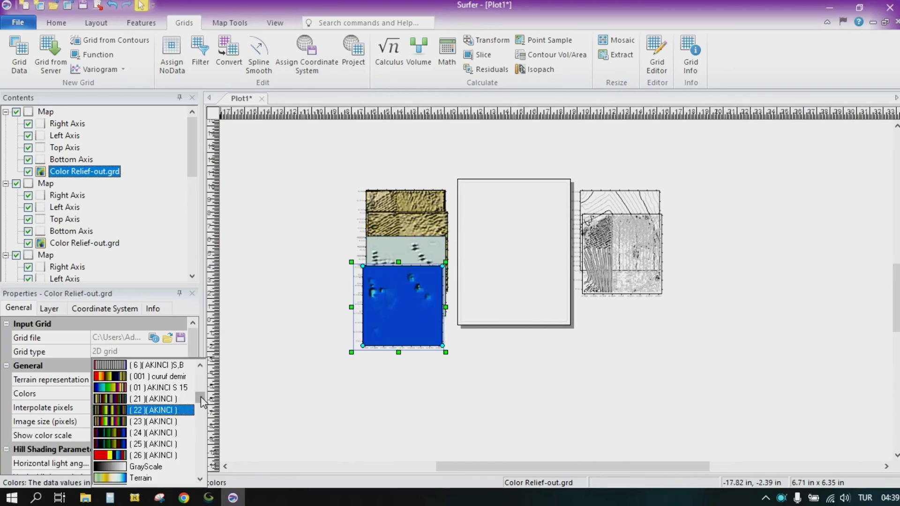
click(150, 422)
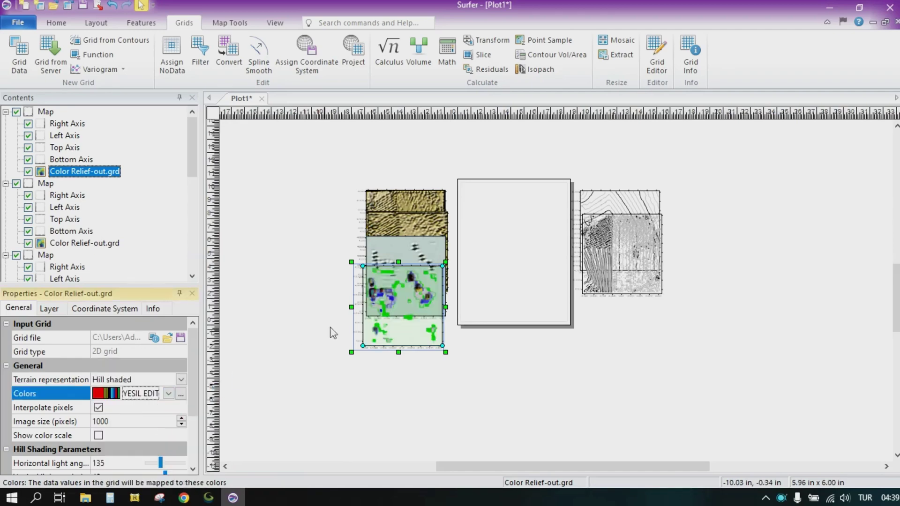
scroll(390, 302, up, 2)
scroll(390, 301, down, 2)
drag(428, 281, 578, 243)
scroll(578, 239, up, 5)
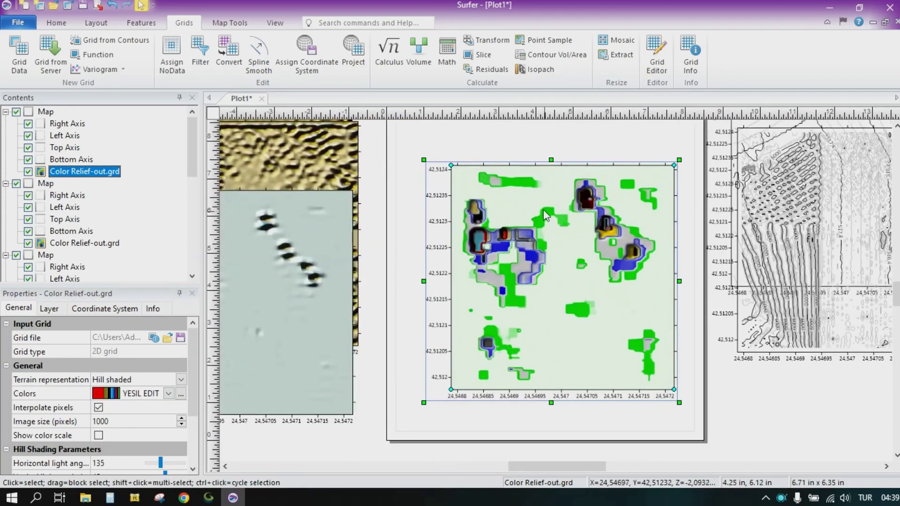
scroll(525, 280, up, 2)
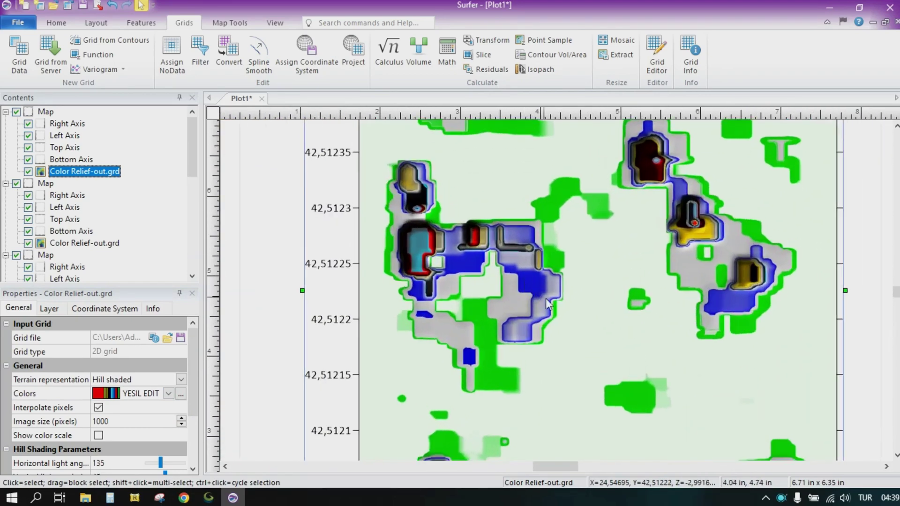
scroll(547, 297, down, 3)
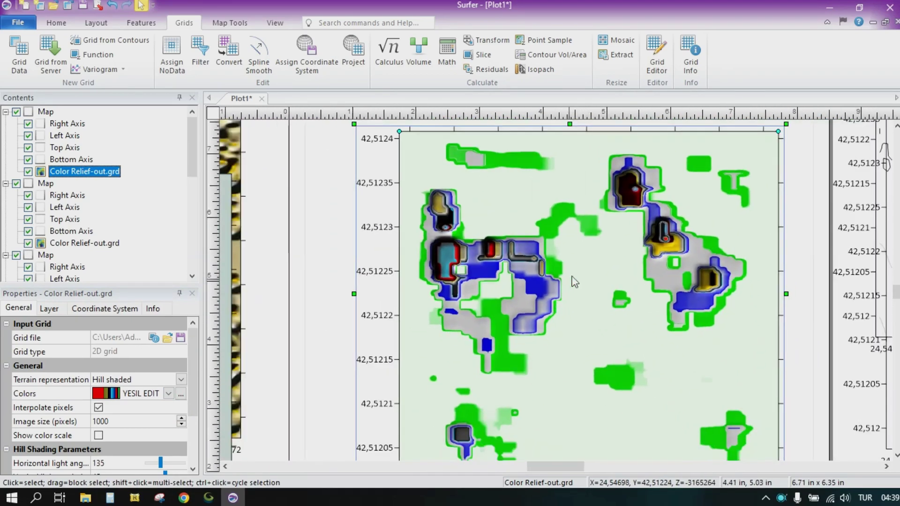
scroll(583, 188, up, 1)
scroll(572, 213, down, 1)
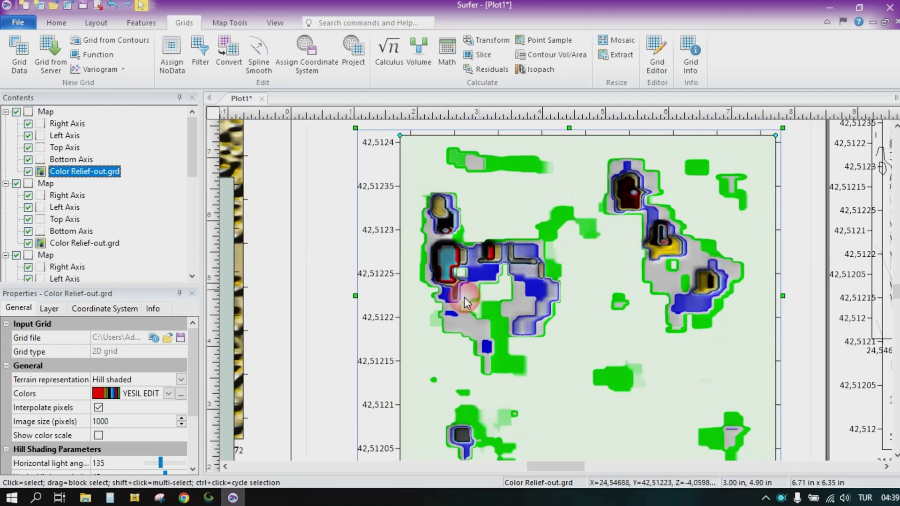
Raise the map's ambient light intensity to about 0.49, inspect it, and move the map beyond the page's left edge
scroll(196, 365, down, 3)
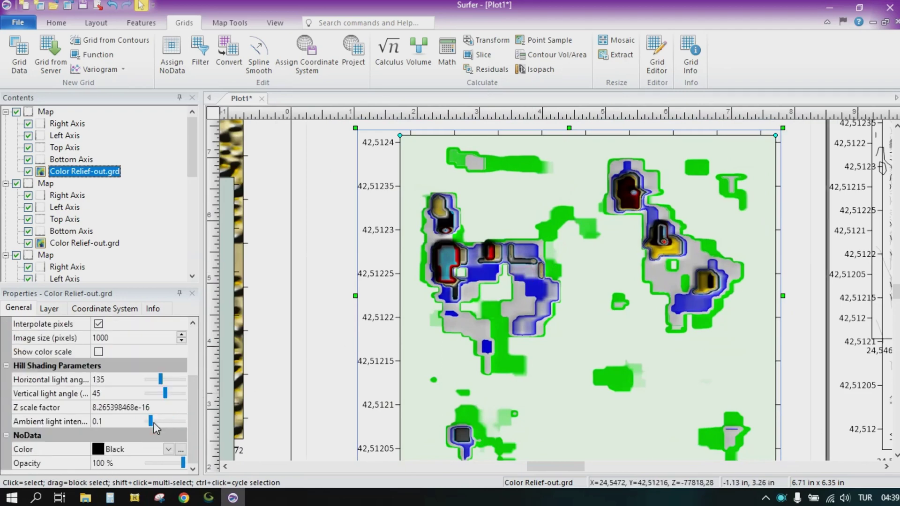
drag(155, 424, 167, 426)
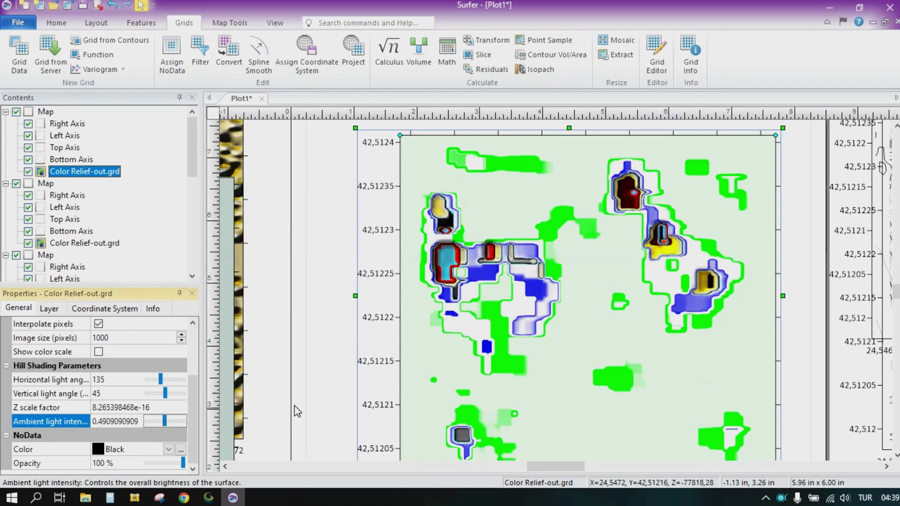
scroll(599, 260, down, 3)
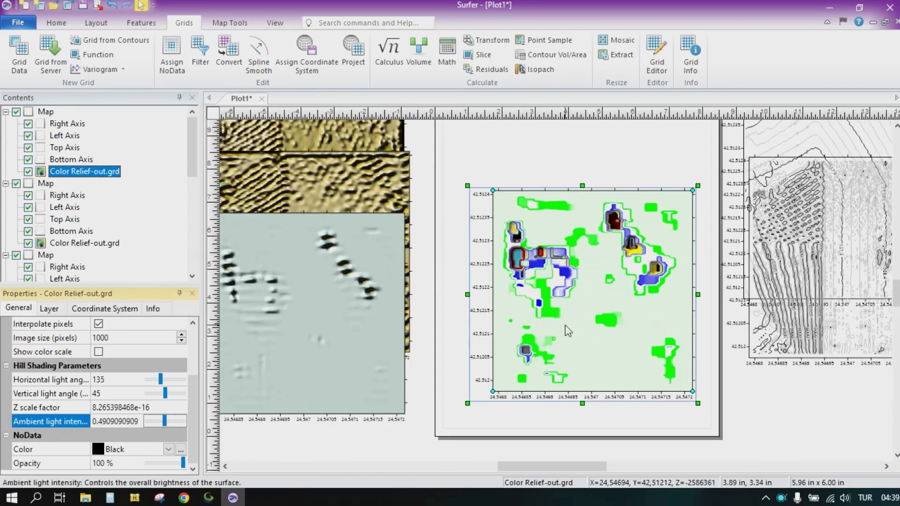
scroll(568, 330, up, 2)
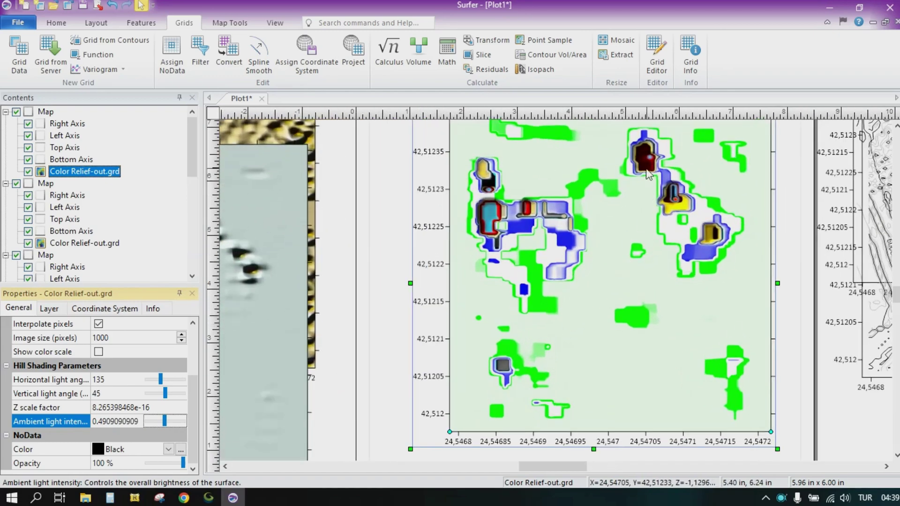
scroll(649, 174, up, 2)
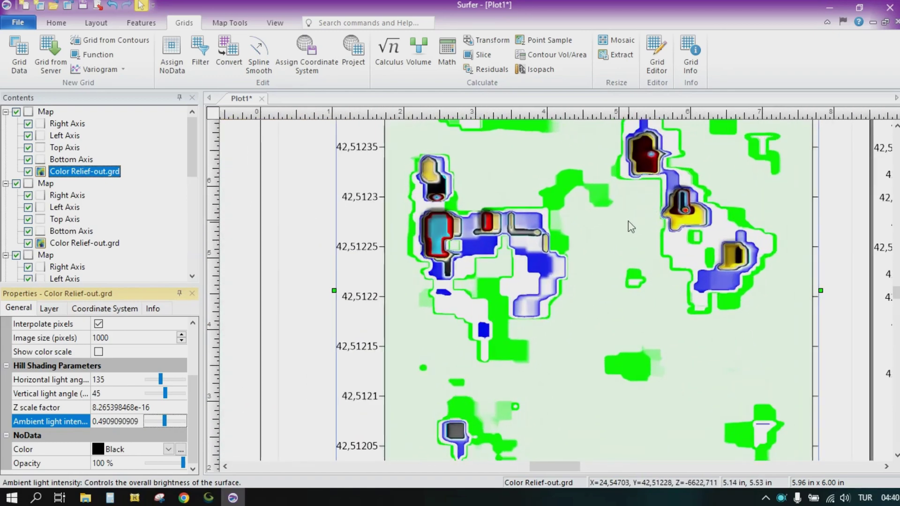
scroll(631, 226, down, 1)
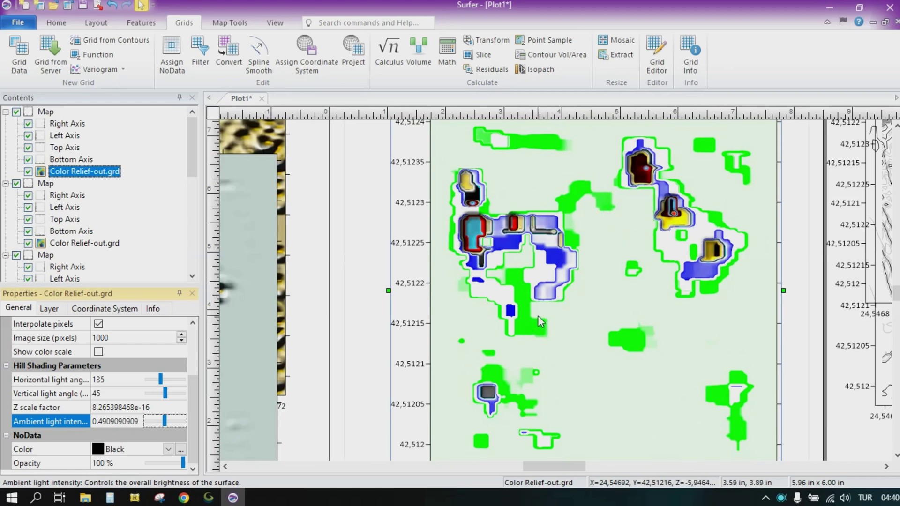
scroll(539, 318, down, 1)
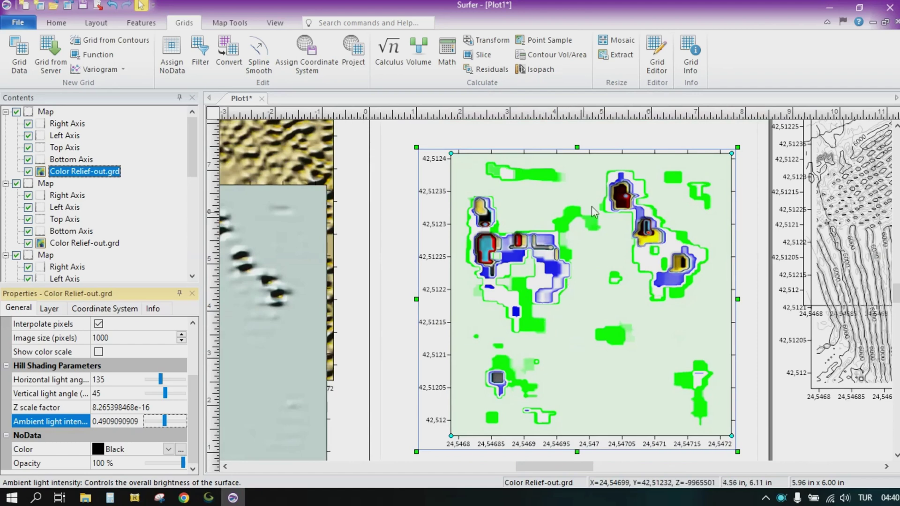
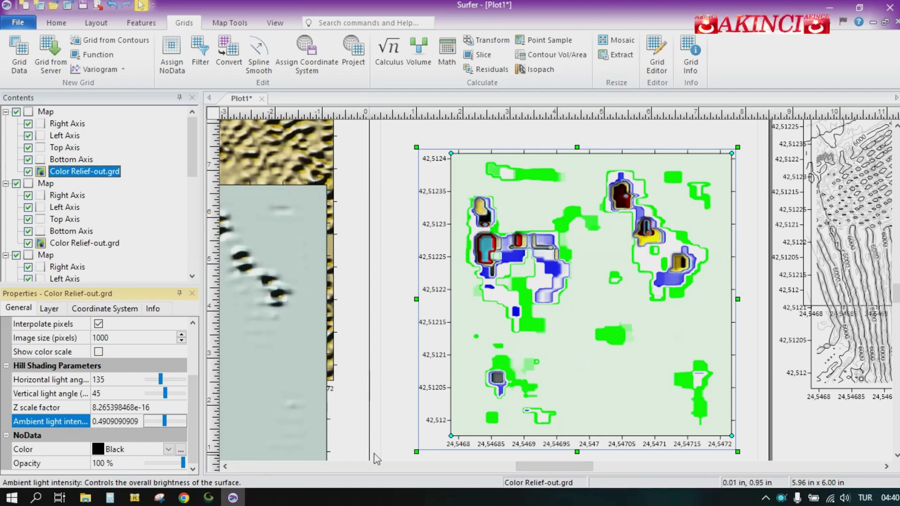
scroll(546, 296, down, 5)
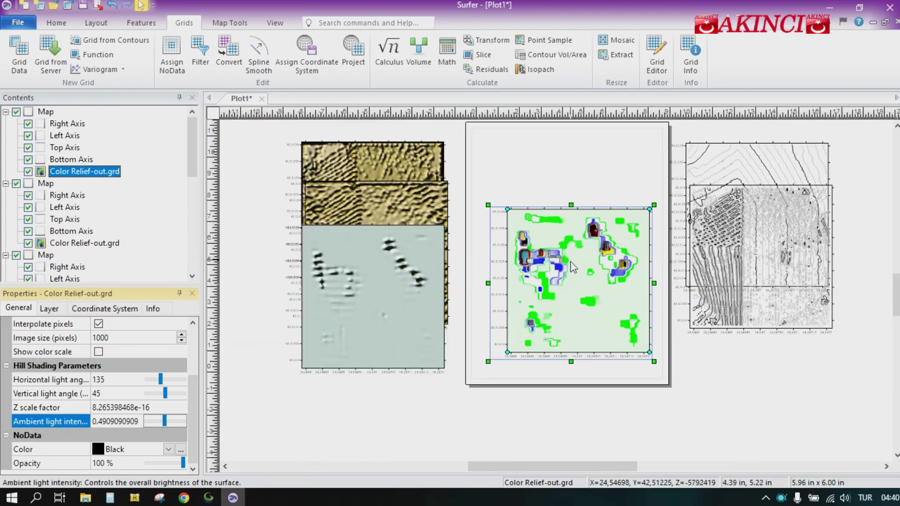
drag(554, 285, 436, 303)
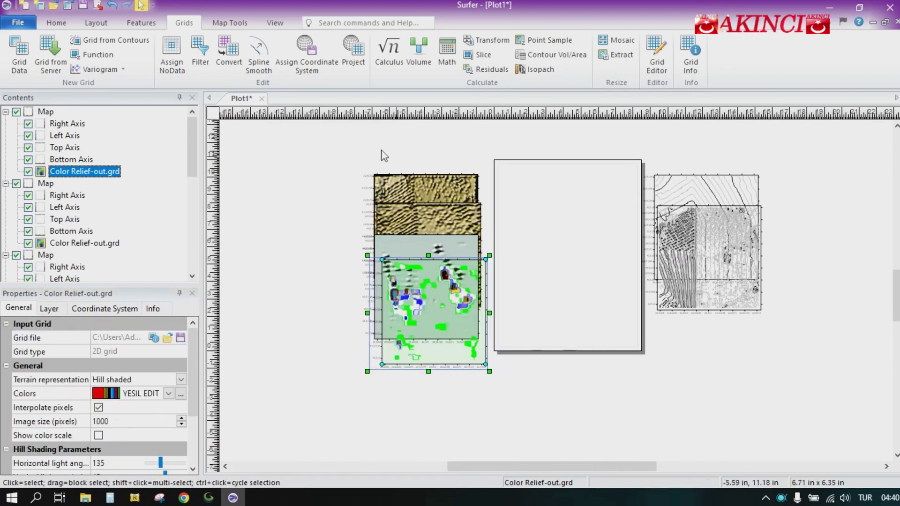
Set up a grid filter using the nonlinear Variance (mxn) moment statistics filter on the last listed Color Relief-out.grd
click(200, 52)
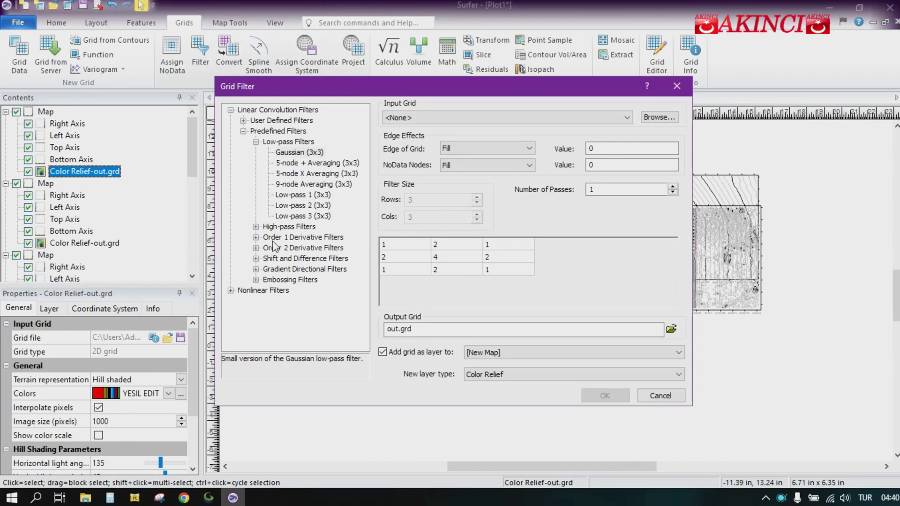
click(230, 291)
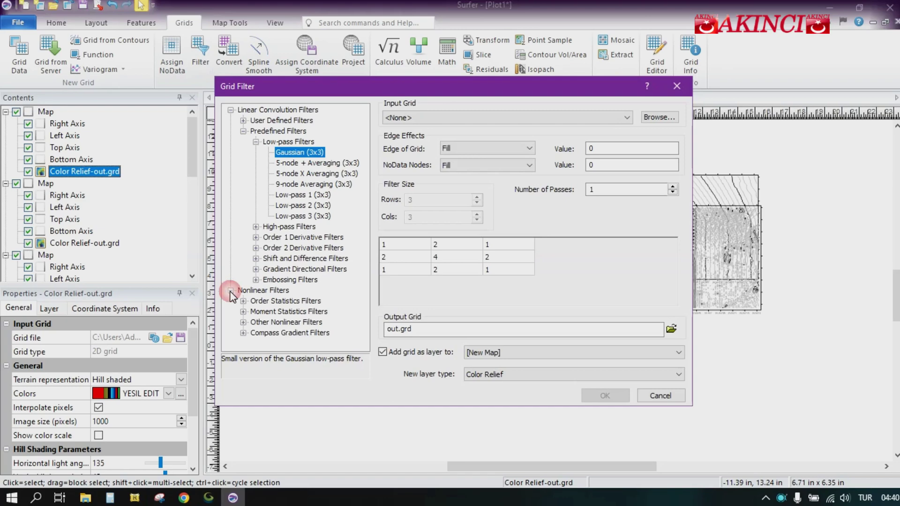
click(244, 313)
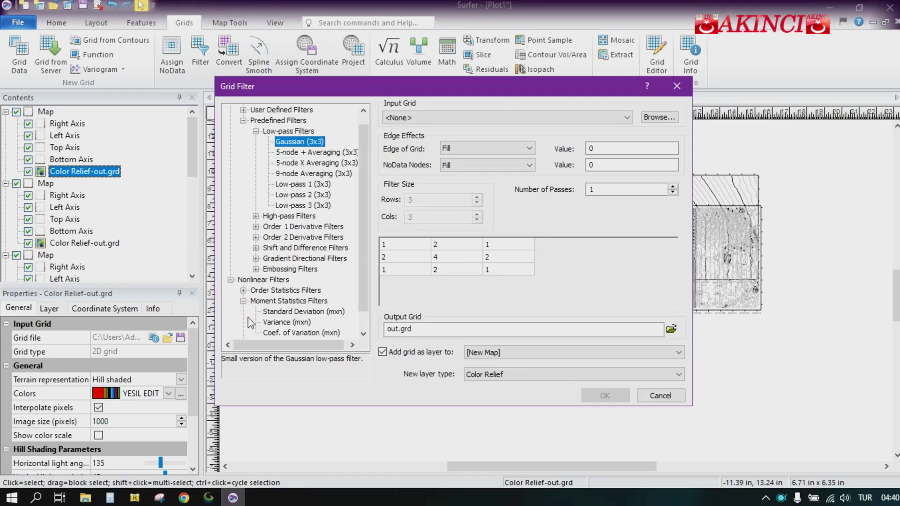
click(286, 322)
click(467, 117)
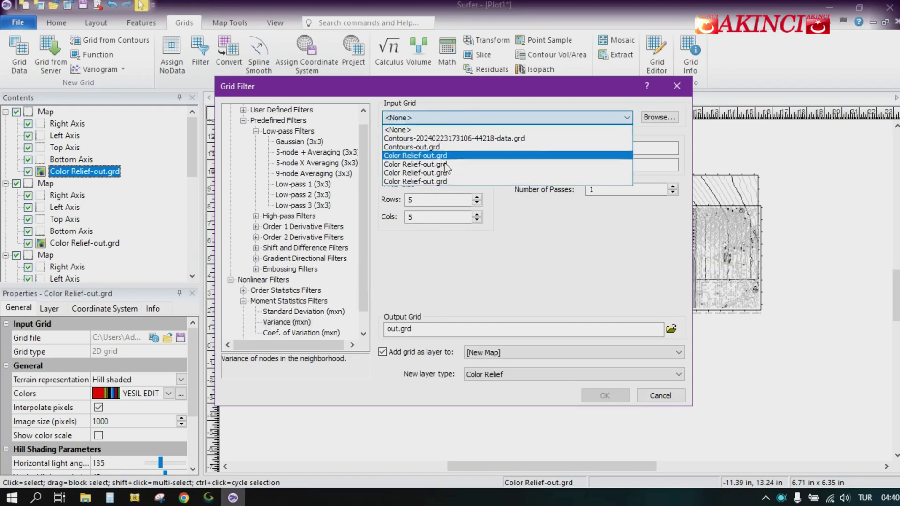
click(445, 182)
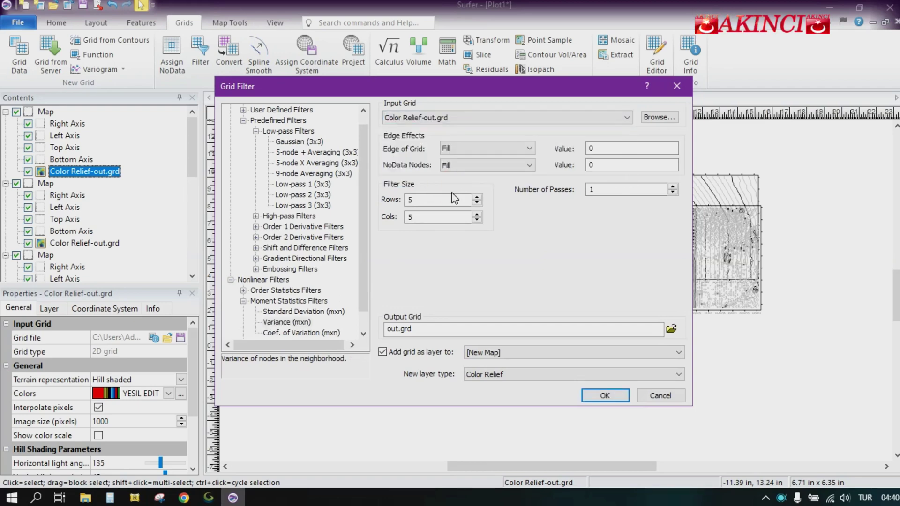
Create the Variance-filtered grid as a new Color Relief map, replacing the existing out.grd
click(605, 397)
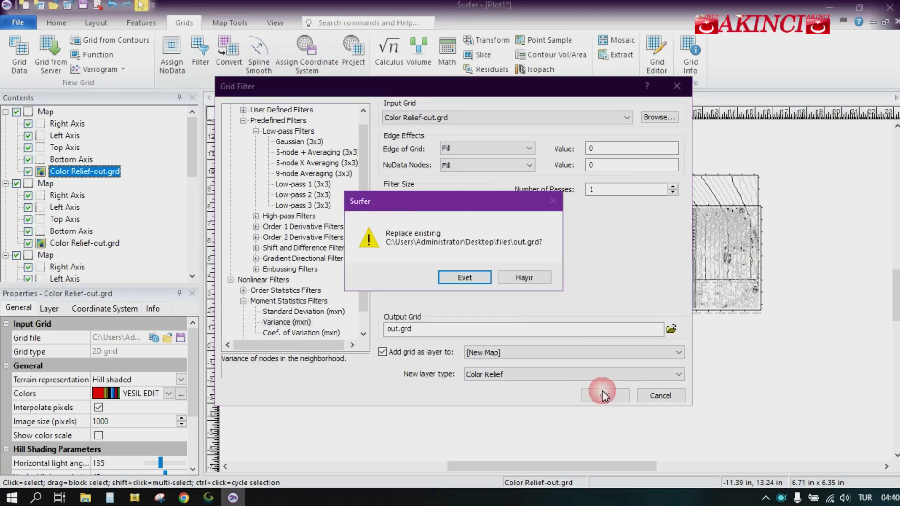
click(466, 281)
click(472, 277)
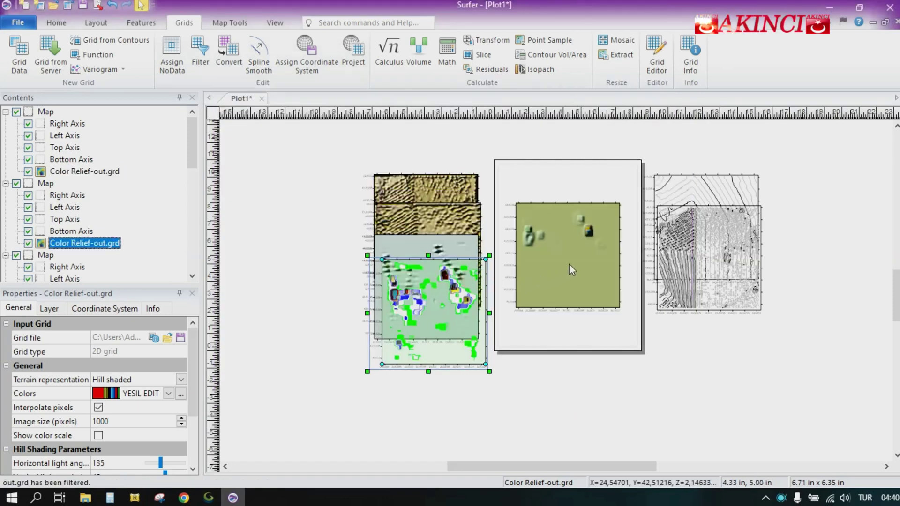
Move the Variance map beyond the page's left edge and set up a FreiChen Row Detector (3x3) filter on the last listed Color Relief-out.grd
scroll(573, 260, down, 2)
drag(575, 251, 474, 307)
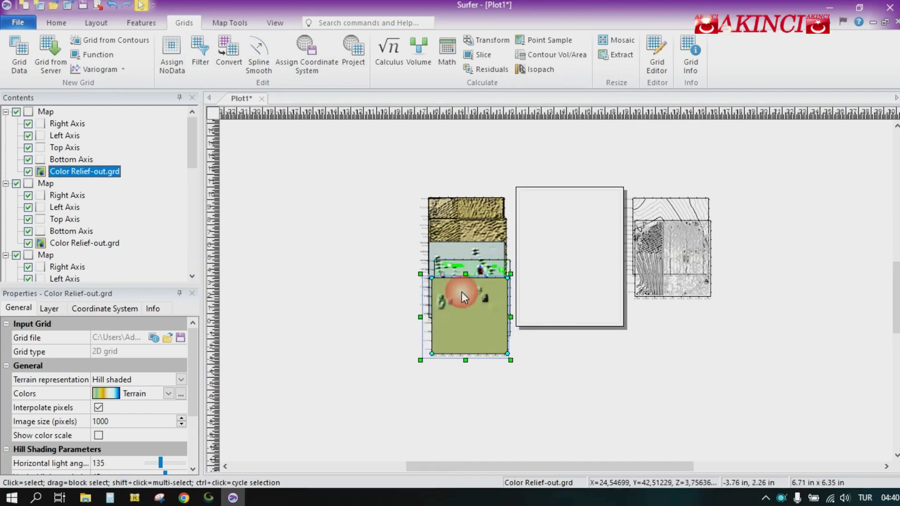
click(200, 60)
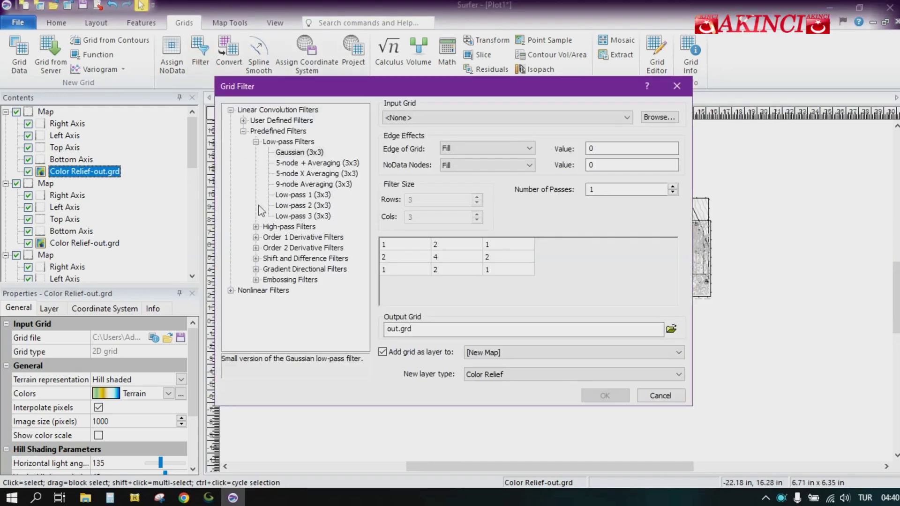
click(256, 238)
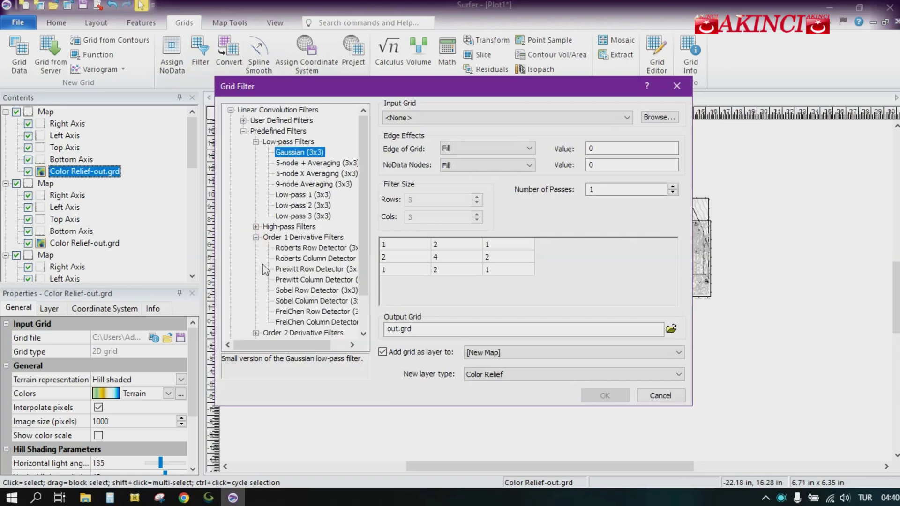
click(291, 311)
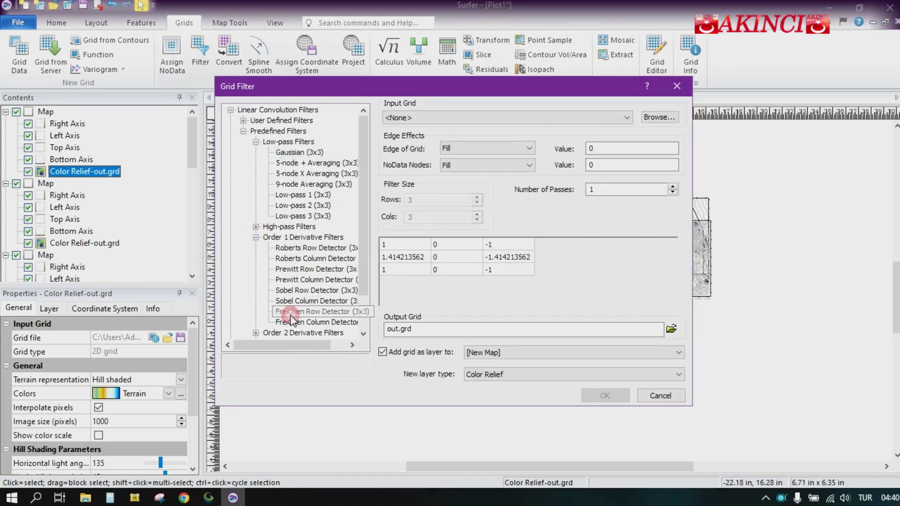
click(490, 120)
click(443, 191)
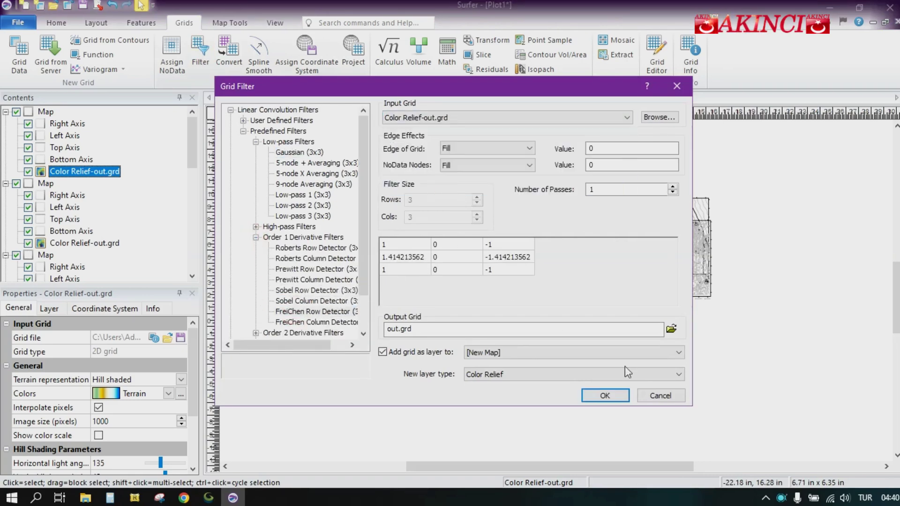
Create the FreiChen-filtered grid as a new Color Relief map, replacing the existing out.grd, and move the map beyond the page's left edge
click(604, 396)
click(482, 278)
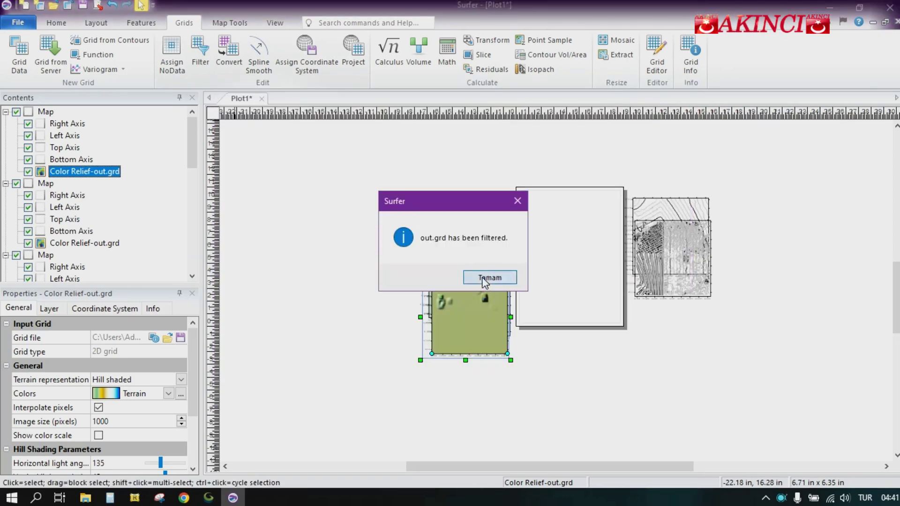
click(489, 278)
drag(573, 271, 477, 341)
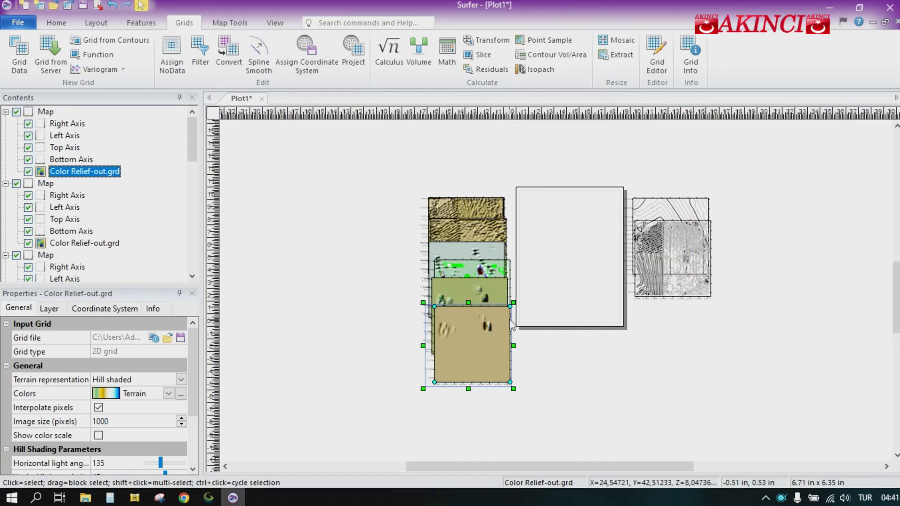
Set up a nonlinear Median Difference (mxn) filter with 7 rows, 7 columns and 45 passes on the last listed Color Relief-out.grd
click(200, 55)
click(230, 110)
click(230, 120)
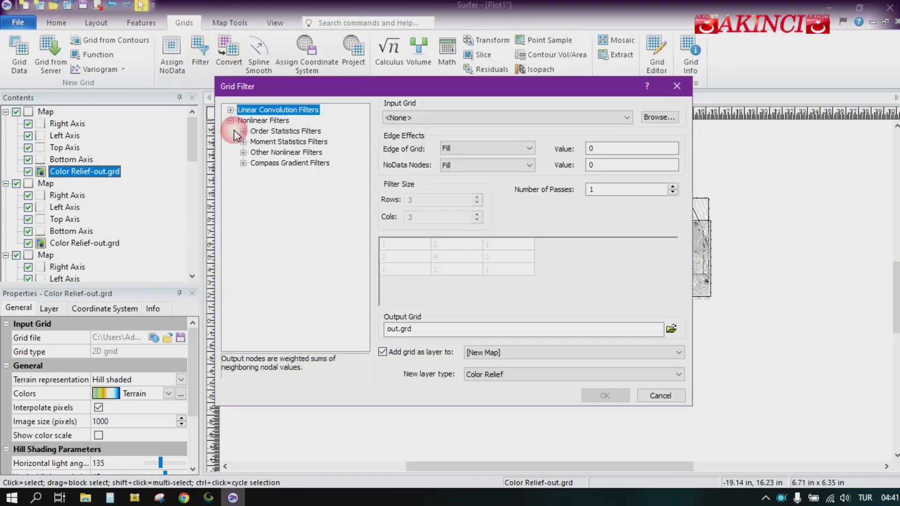
click(243, 152)
click(276, 164)
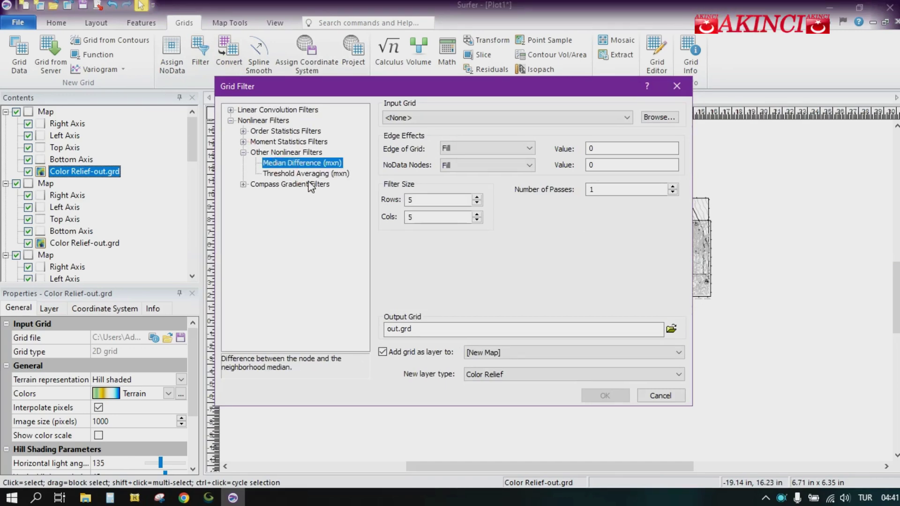
click(476, 198)
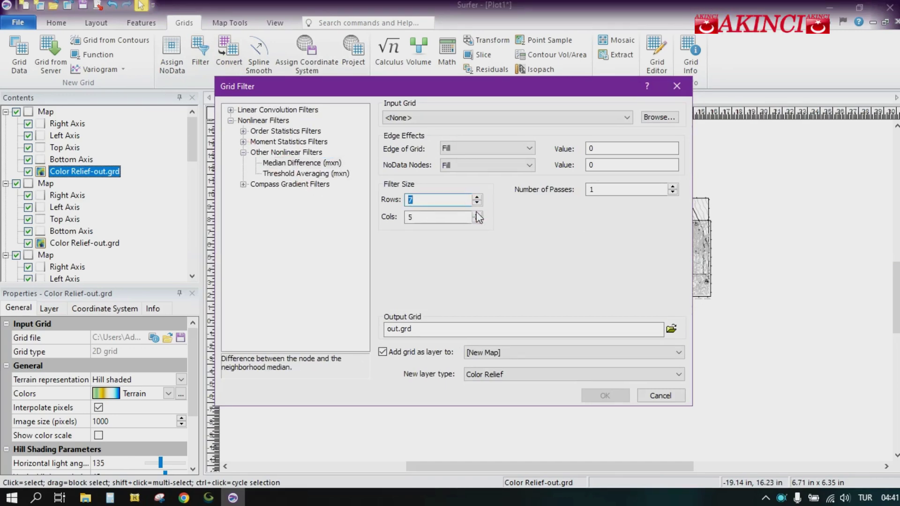
click(476, 215)
click(597, 189)
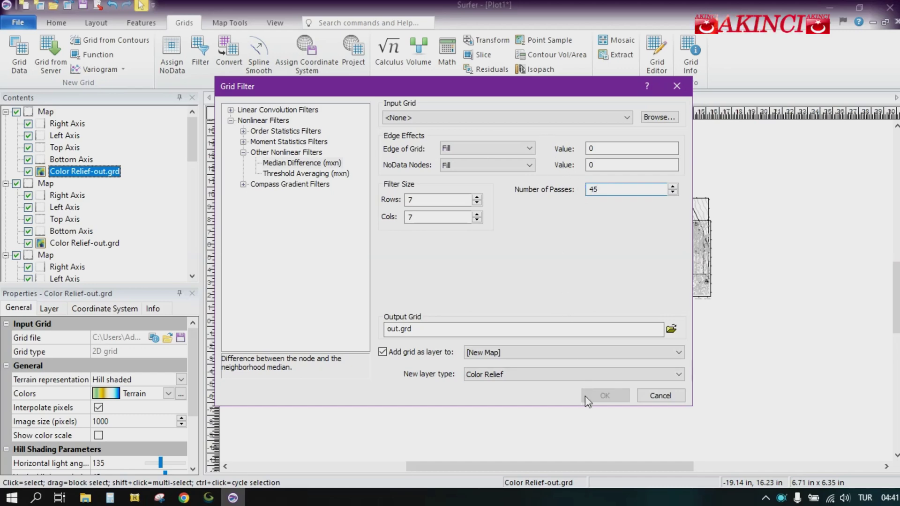
click(518, 121)
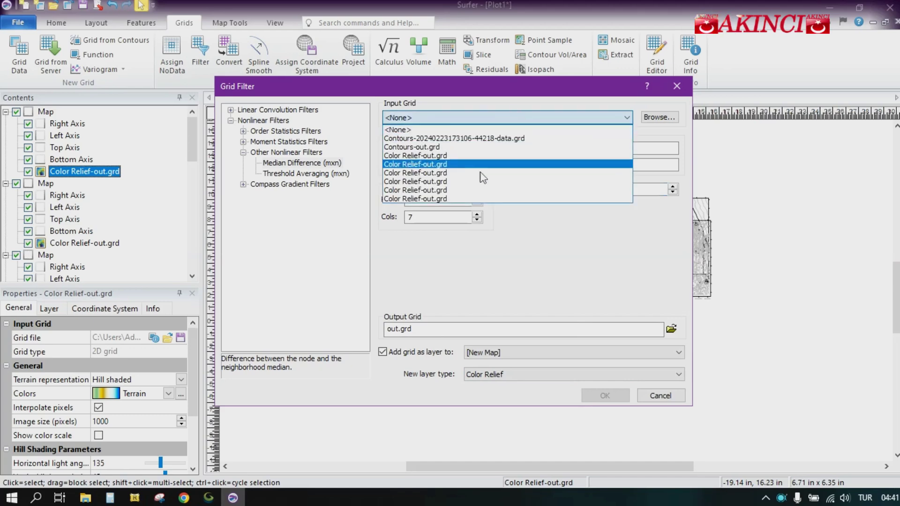
click(449, 200)
Create the Median Difference-filtered grid as a new Color Relief map, replacing the existing out.grd
click(605, 395)
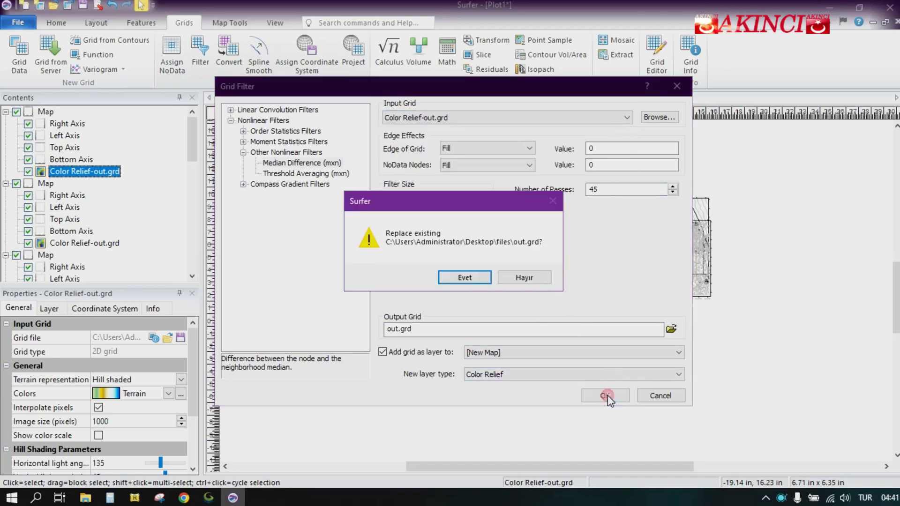
click(476, 277)
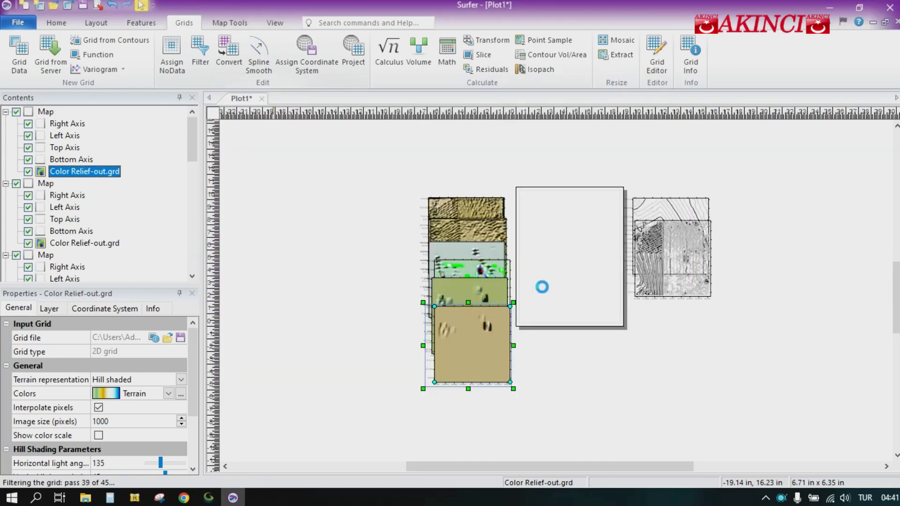
click(490, 278)
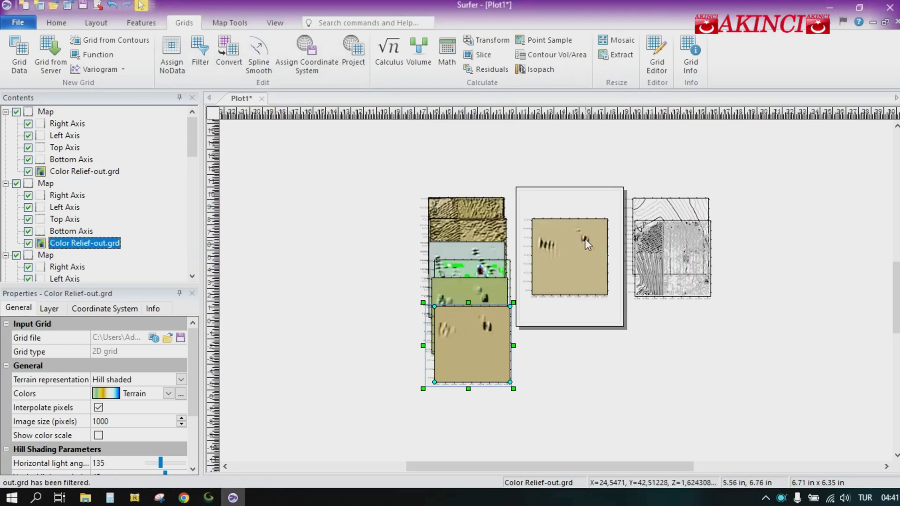
Apply the YESIL EDIT color scale to the Median Difference map and move it beyond the page's left edge
scroll(567, 227, up, 2)
click(562, 266)
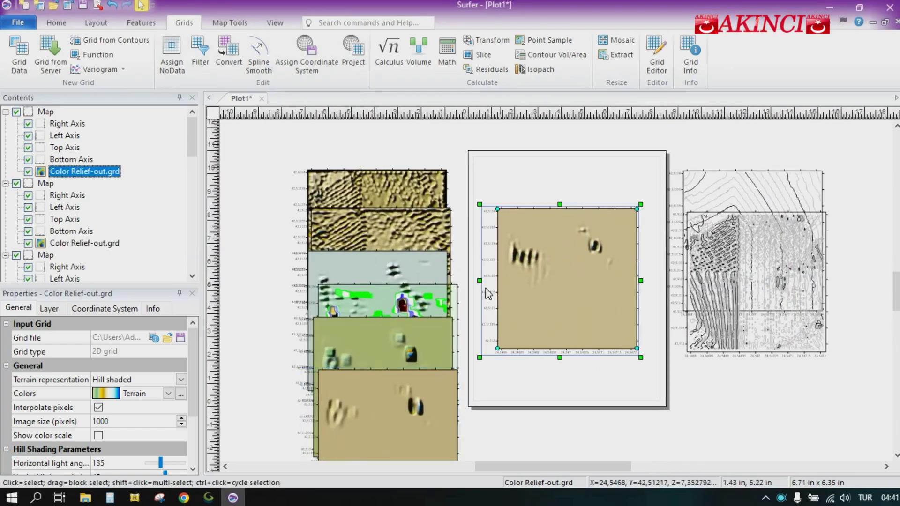
click(142, 397)
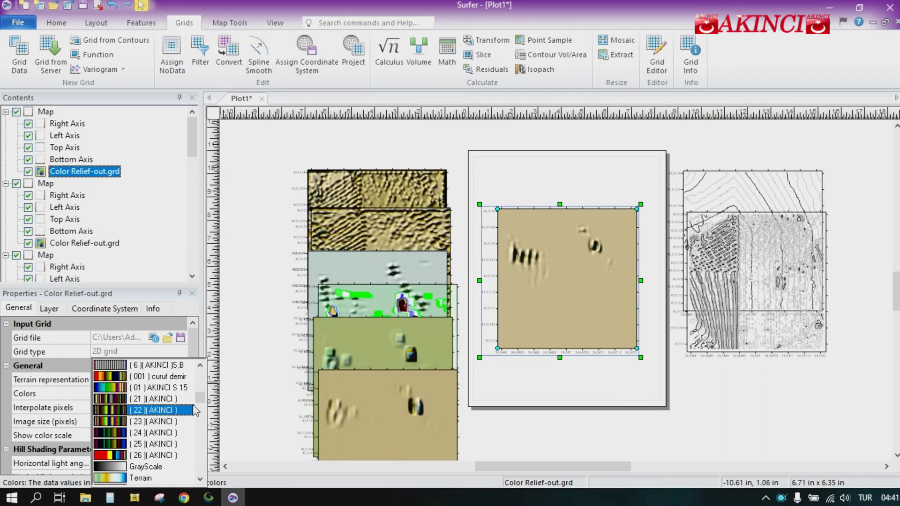
drag(201, 398, 200, 374)
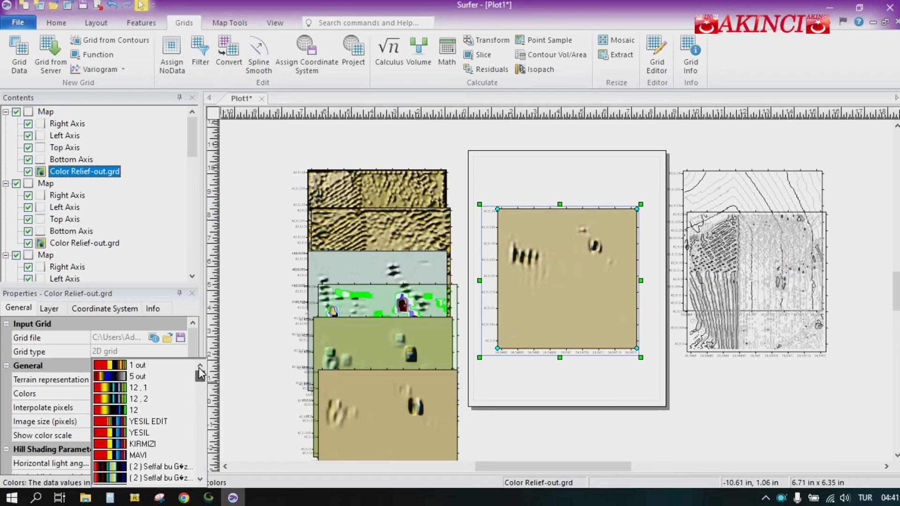
click(148, 422)
scroll(537, 238, up, 4)
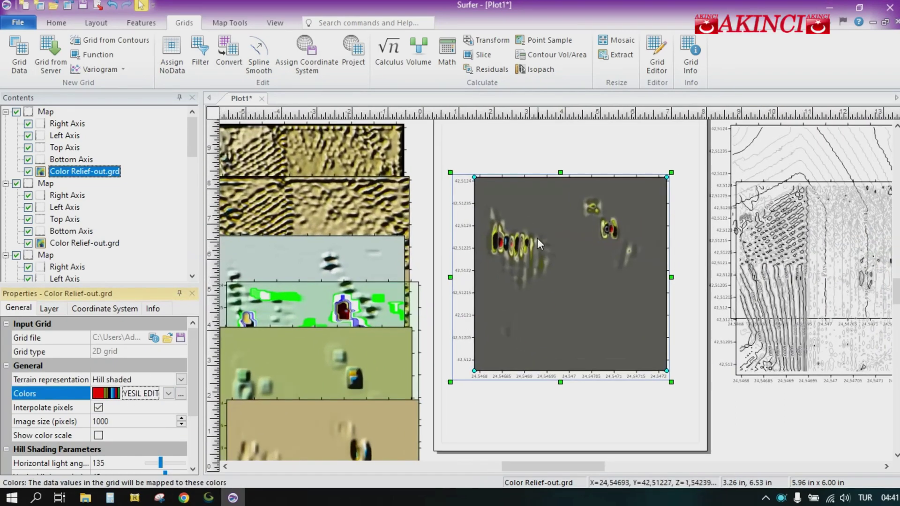
scroll(592, 223, down, 6)
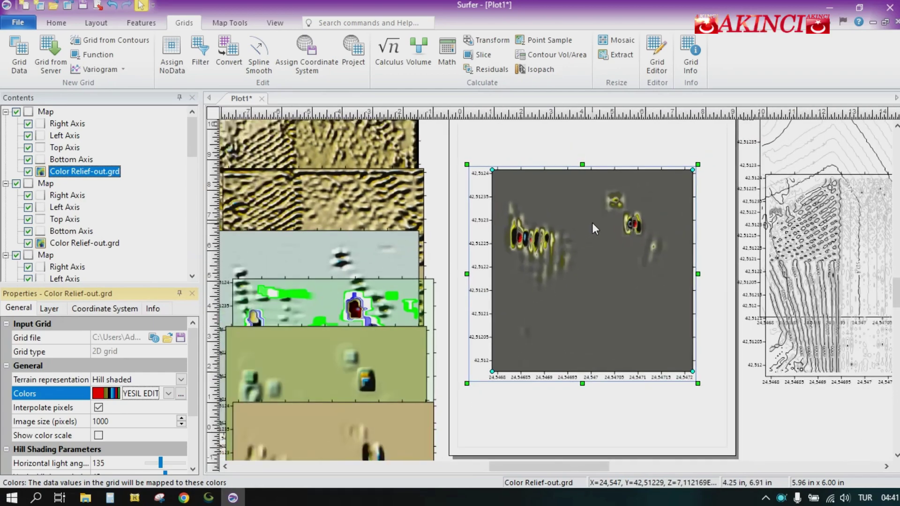
drag(592, 224, 478, 357)
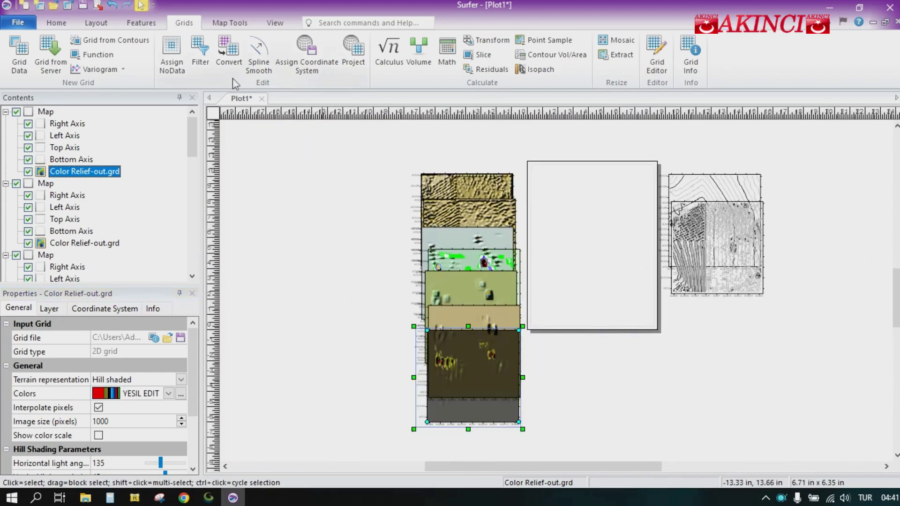
Set up a nonlinear Lower Quartile (mxn) filter with 7 rows and 7 columns on the last listed Color Relief-out.grd
click(200, 51)
click(230, 109)
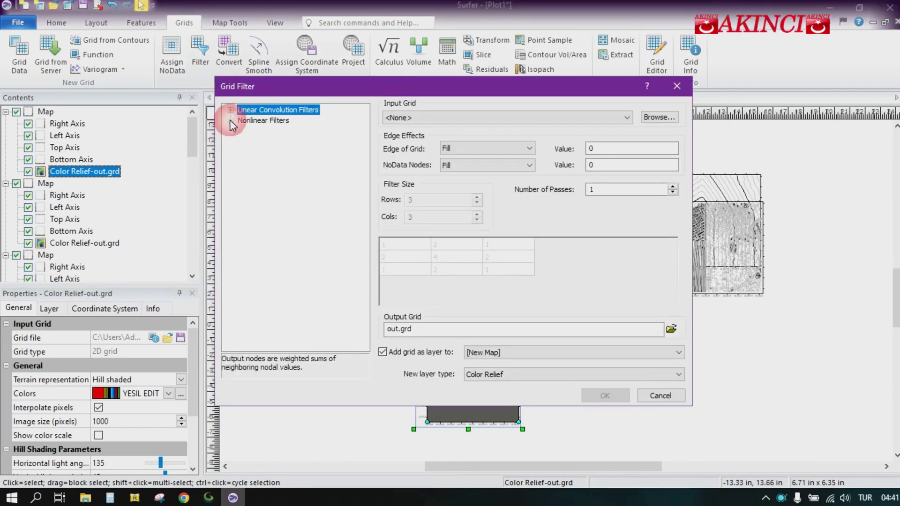
click(231, 120)
click(243, 131)
click(276, 153)
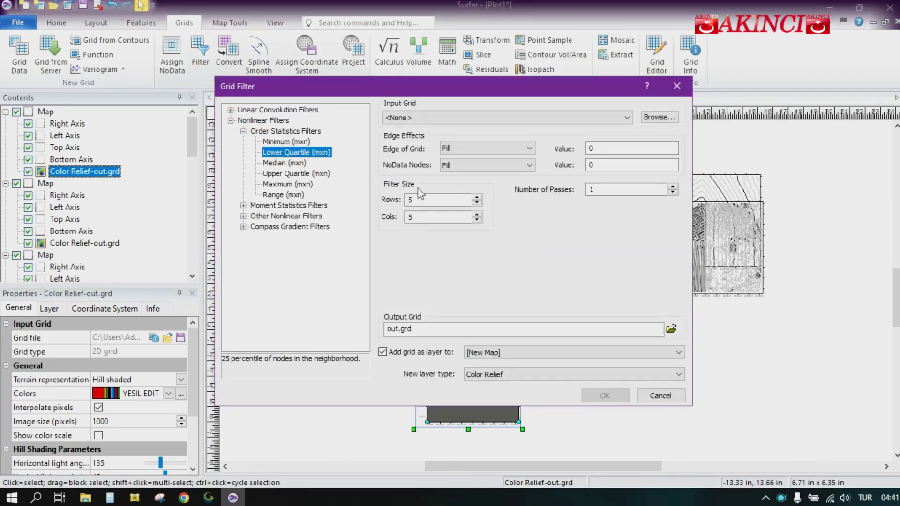
click(477, 198)
click(478, 198)
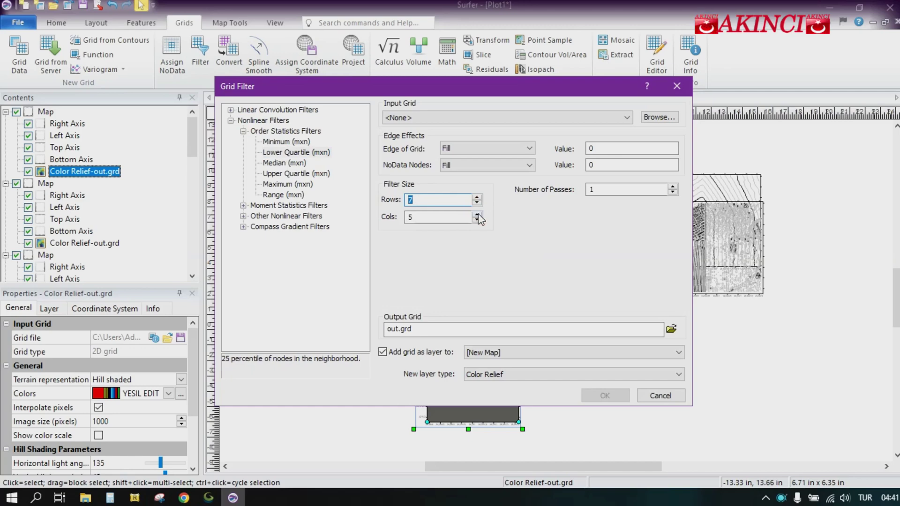
click(495, 118)
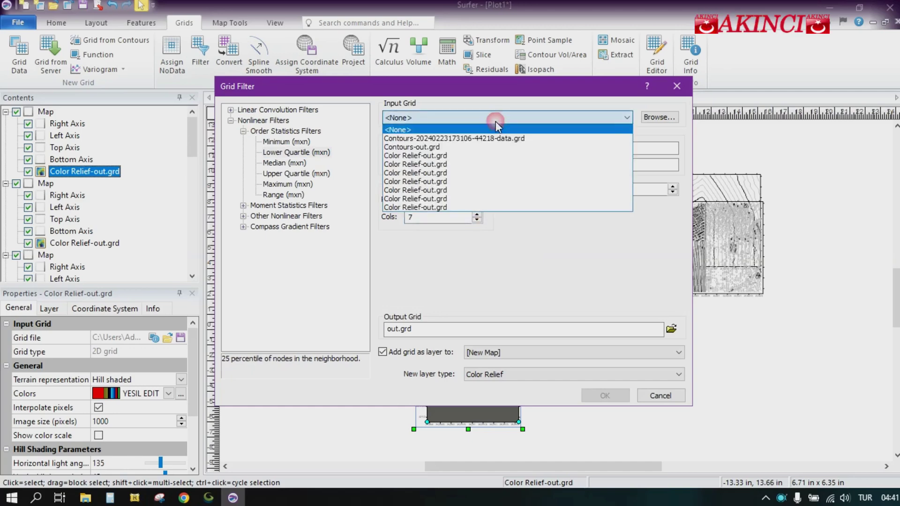
click(445, 207)
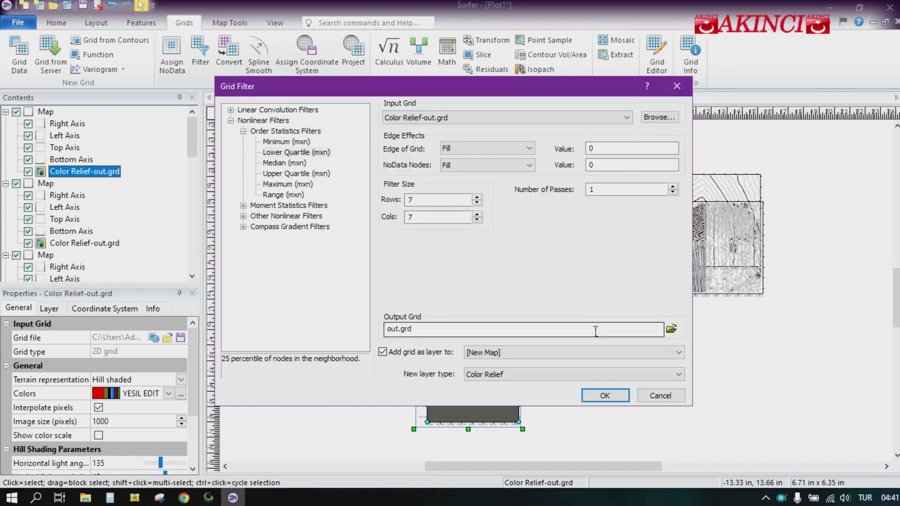
Create the Lower Quartile-filtered grid as a new Color Relief map, replacing the existing out.grd
click(605, 395)
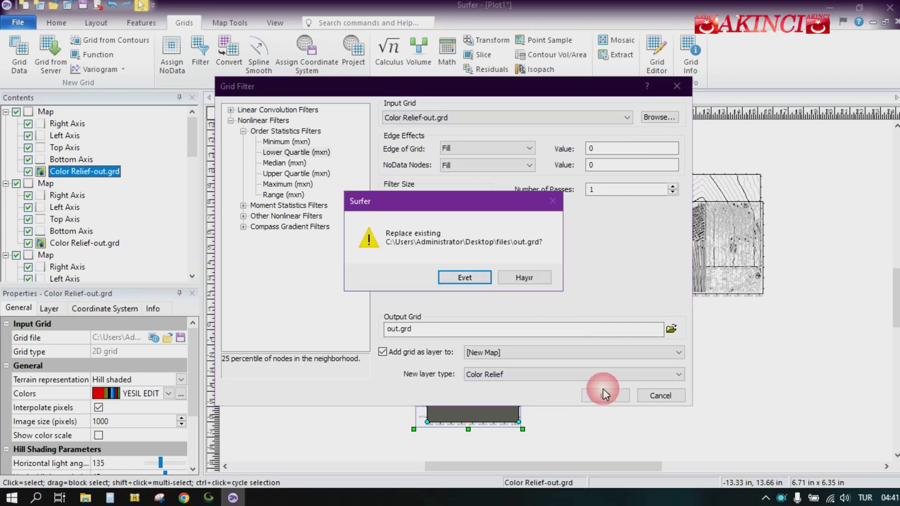
click(485, 275)
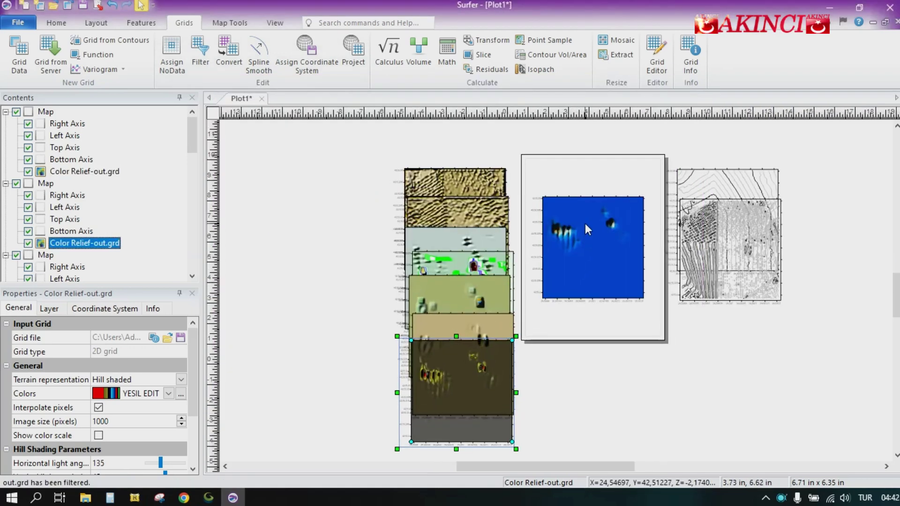
Apply the YESIL EDIT color scale to the new Lower Quartile map on the page and inspect its anomalies closely
scroll(585, 223, up, 2)
scroll(581, 223, up, 1)
click(585, 255)
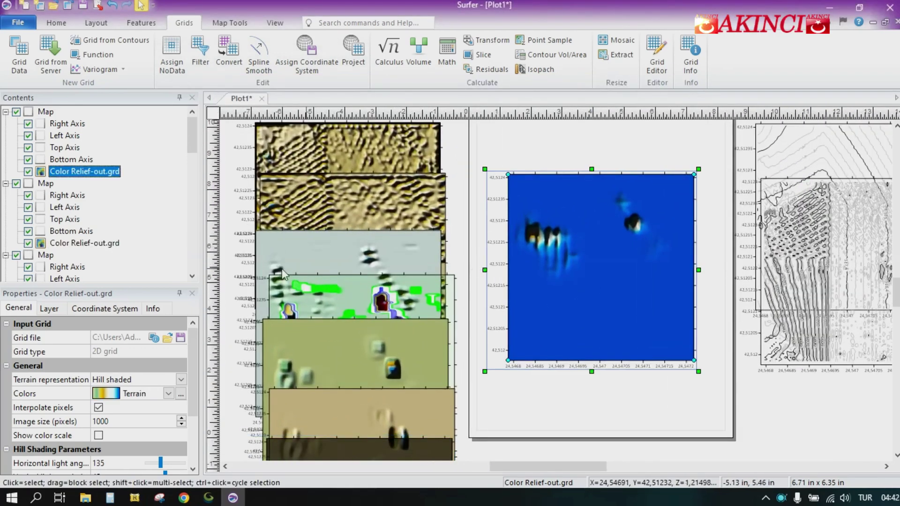
click(141, 396)
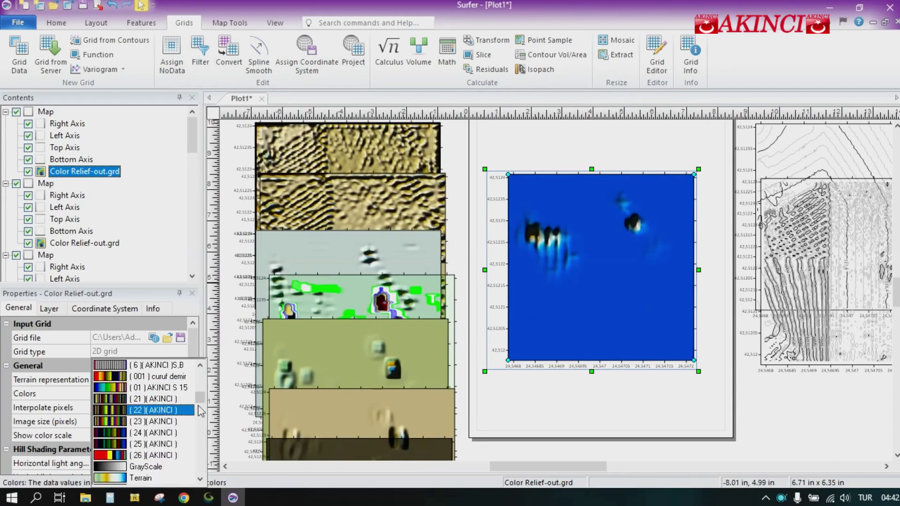
scroll(202, 400, up, 3)
click(155, 420)
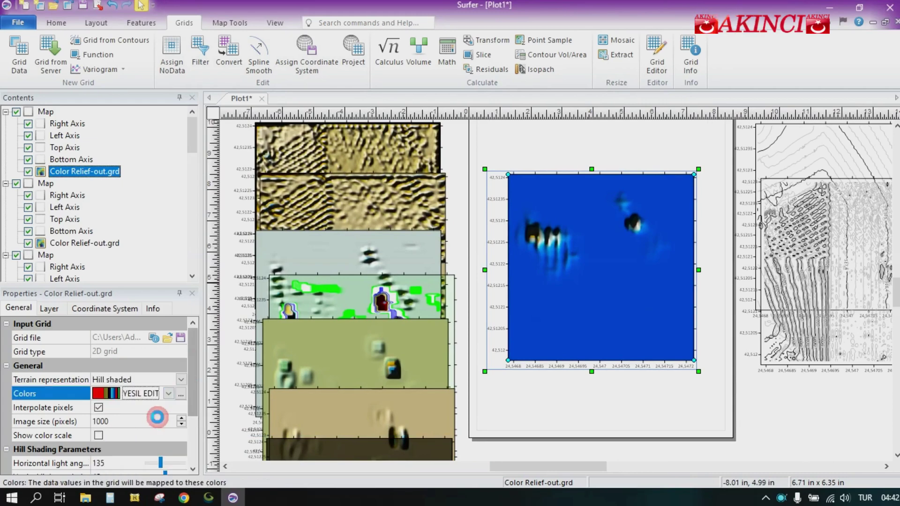
scroll(591, 235, up, 4)
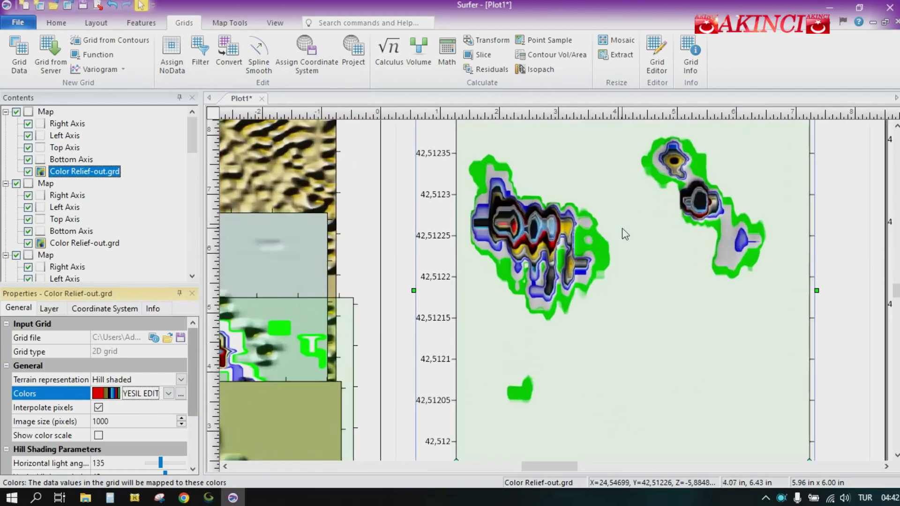
scroll(610, 229, up, 2)
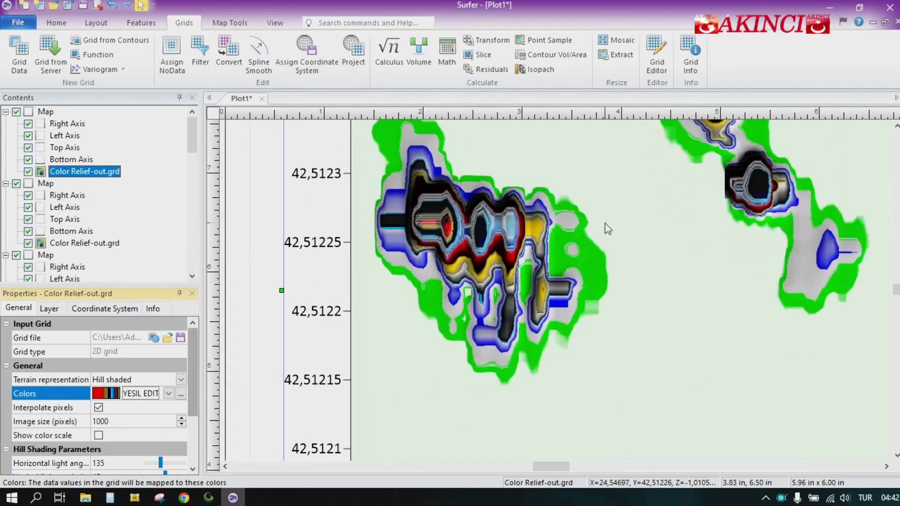
scroll(608, 229, down, 4)
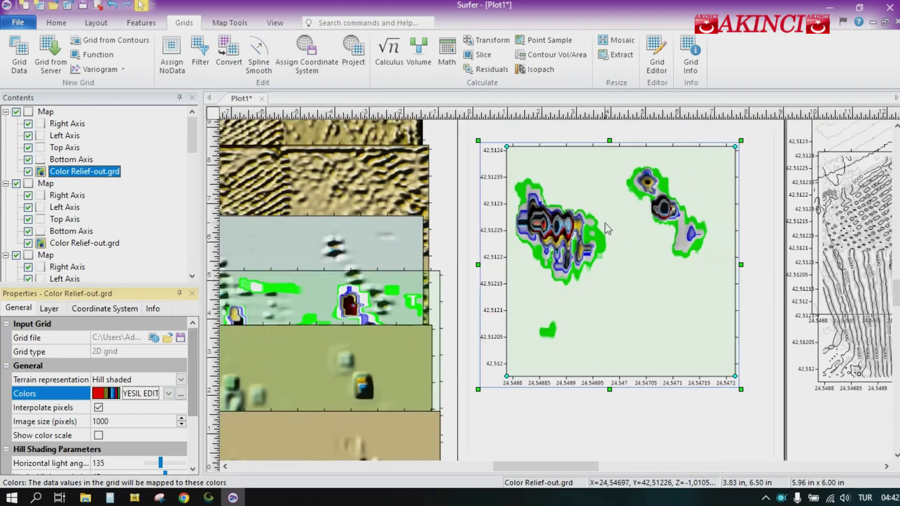
scroll(607, 229, down, 4)
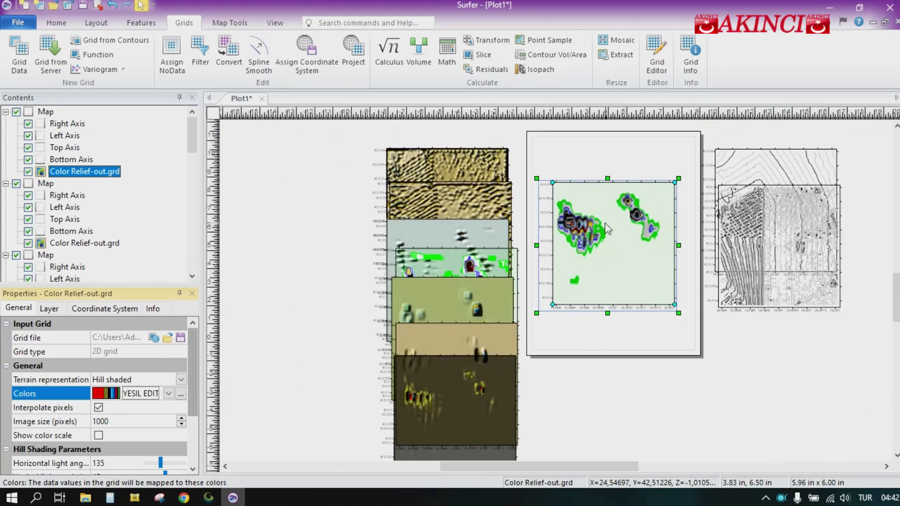
Delete the recolored 7 by 7 Lower Quartile map from the page
scroll(608, 229, down, 3)
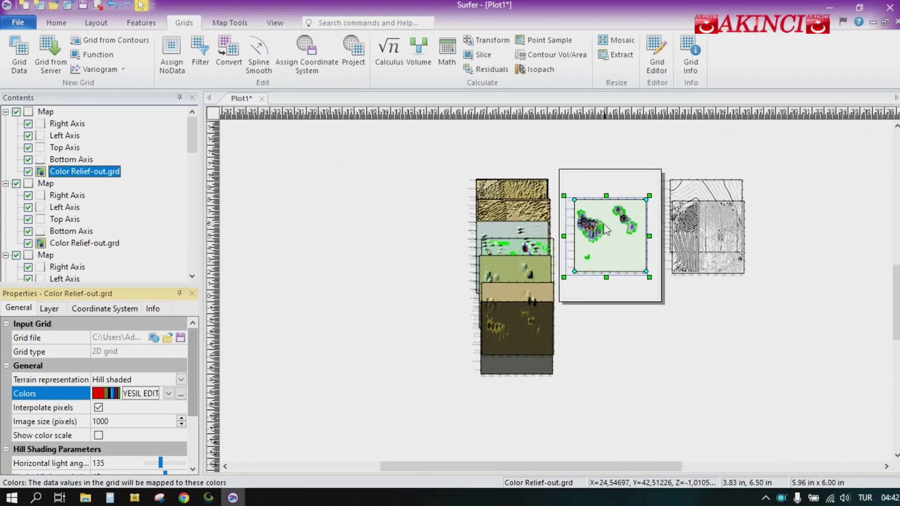
scroll(602, 233, up, 5)
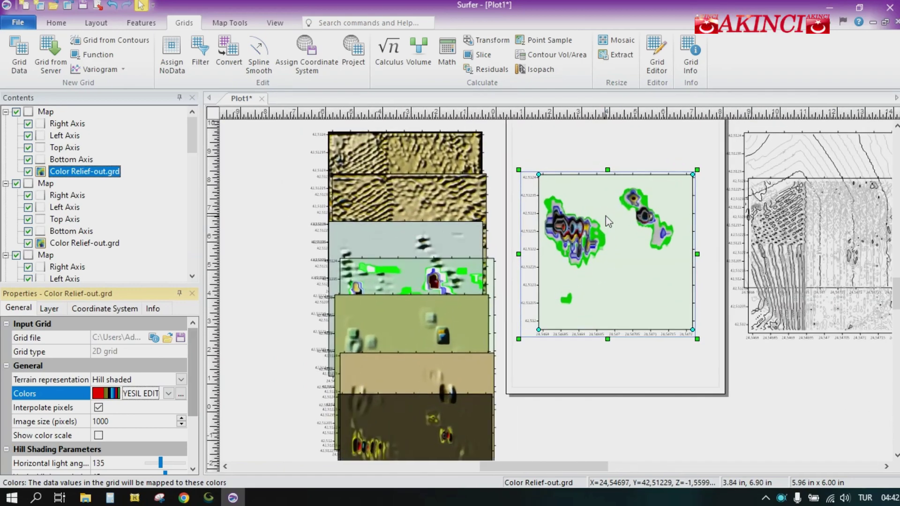
scroll(608, 221, down, 2)
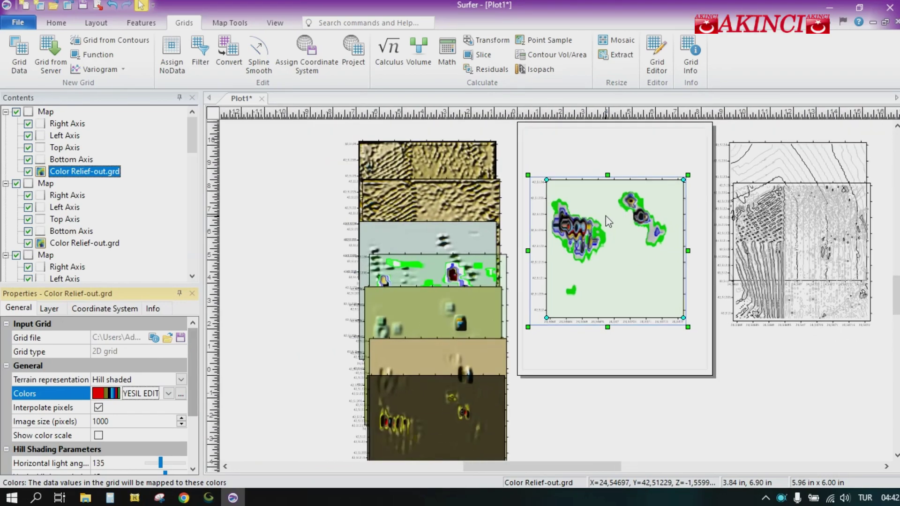
scroll(608, 221, down, 3)
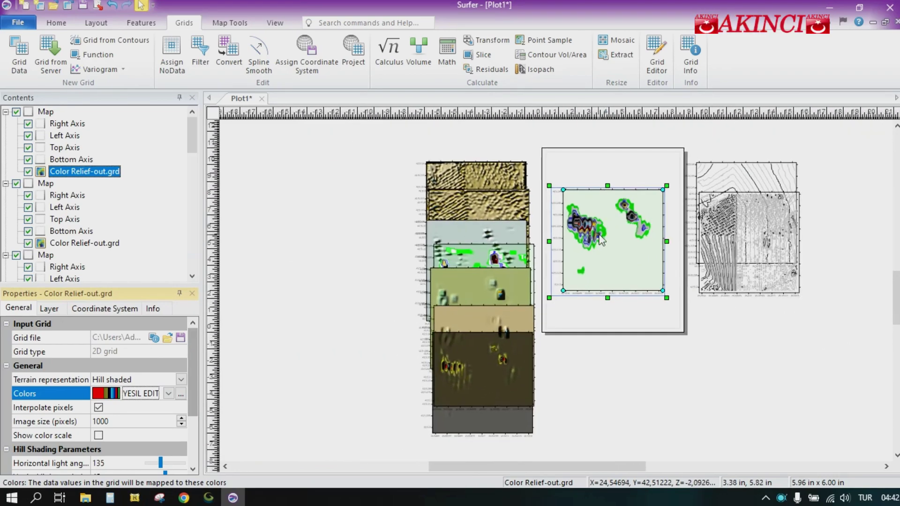
scroll(602, 240, down, 1)
right_click(601, 239)
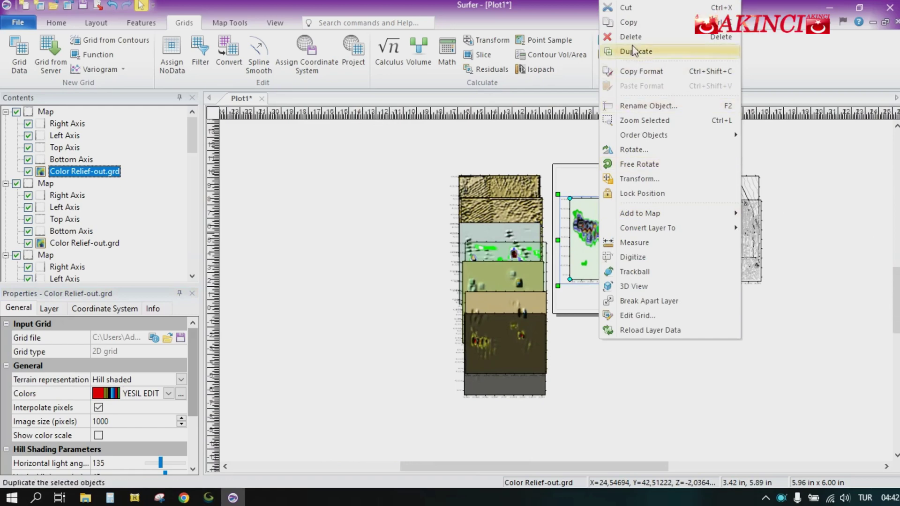
click(630, 36)
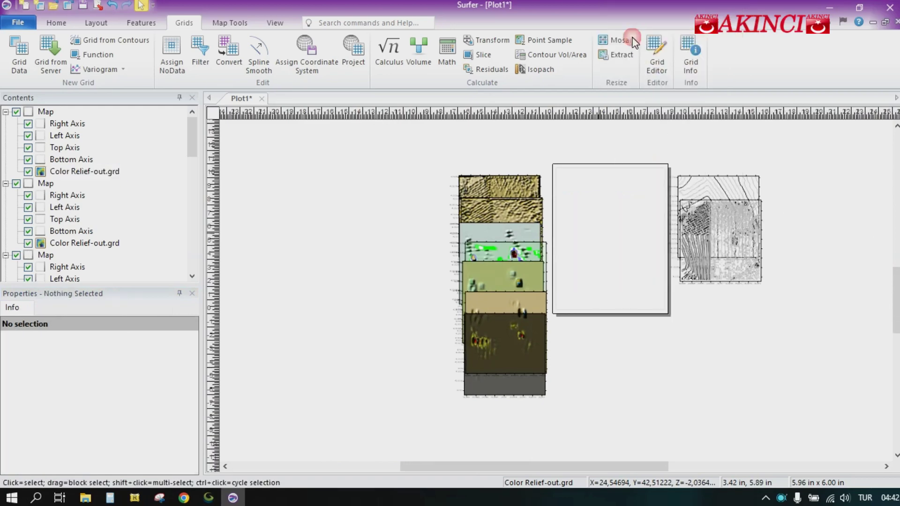
Set up a nonlinear Lower Quartile (mxn) filter with 5 rows and 5 columns on the last listed Color Relief-out.grd
click(200, 51)
click(230, 110)
click(230, 120)
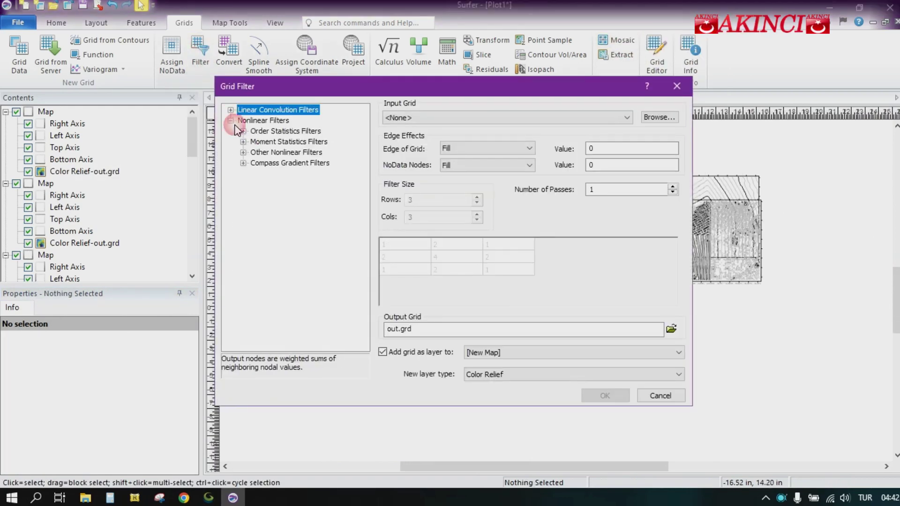
click(243, 131)
click(271, 152)
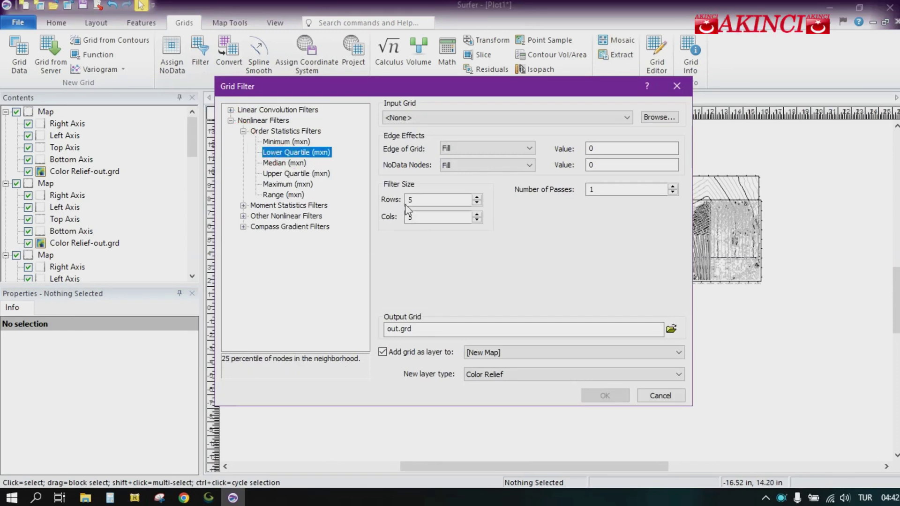
click(503, 119)
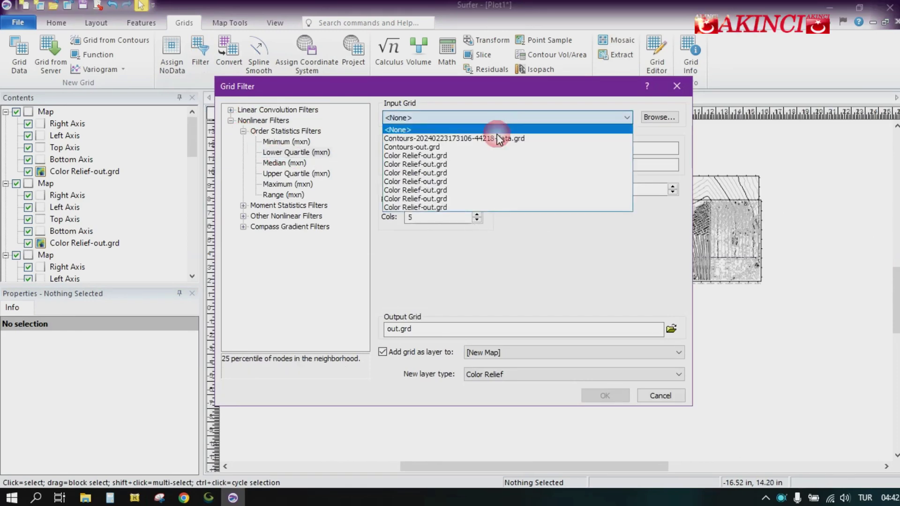
click(445, 206)
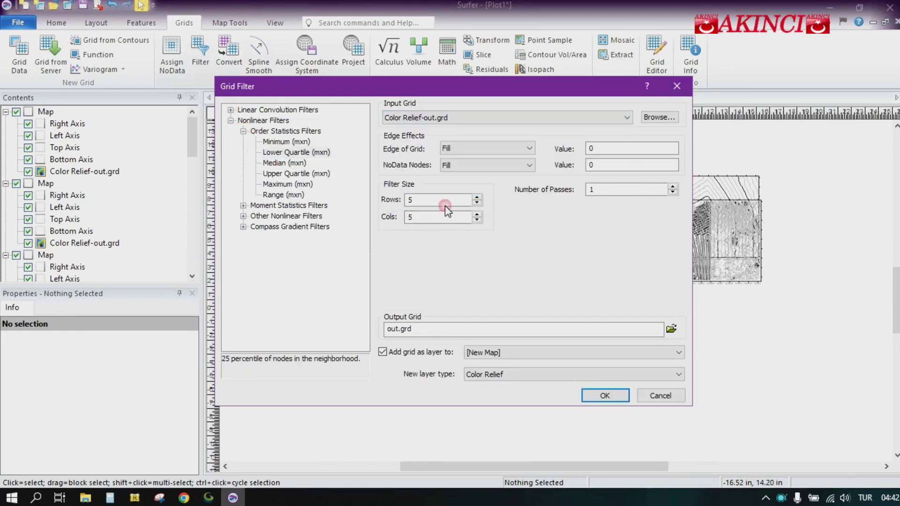
Generate the 5 by 5 Lower Quartile grid as a new Color Relief map, overwriting the existing out.grd
click(604, 396)
click(483, 277)
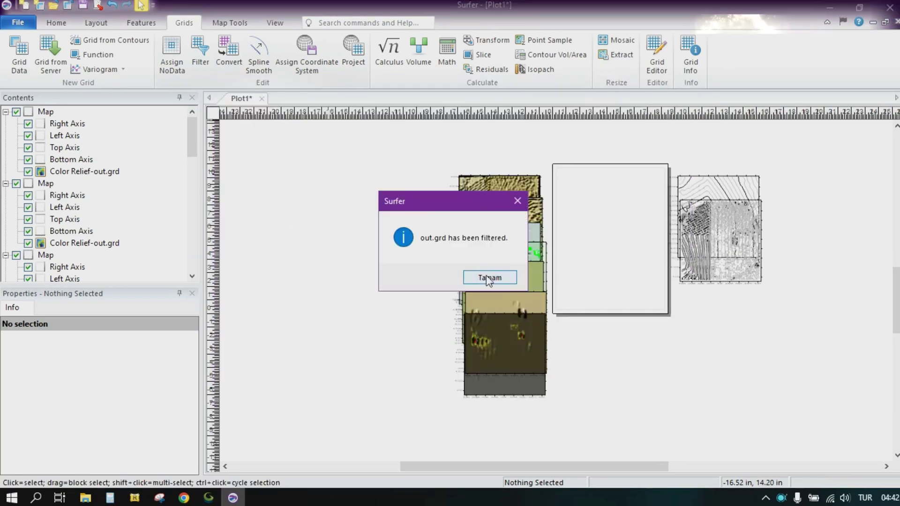
click(484, 333)
Apply the YESIL EDIT color scale to the new 5 by 5 Lower Quartile map
scroll(600, 214, up, 5)
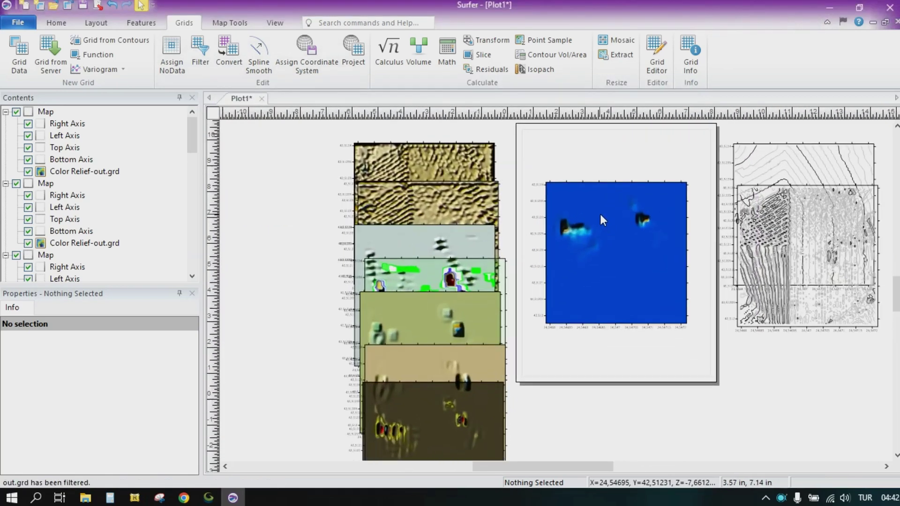
click(590, 256)
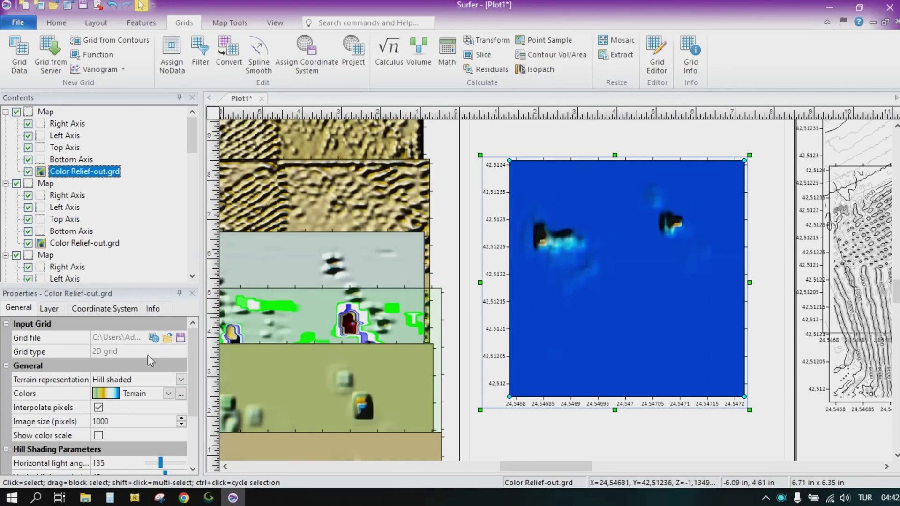
click(140, 398)
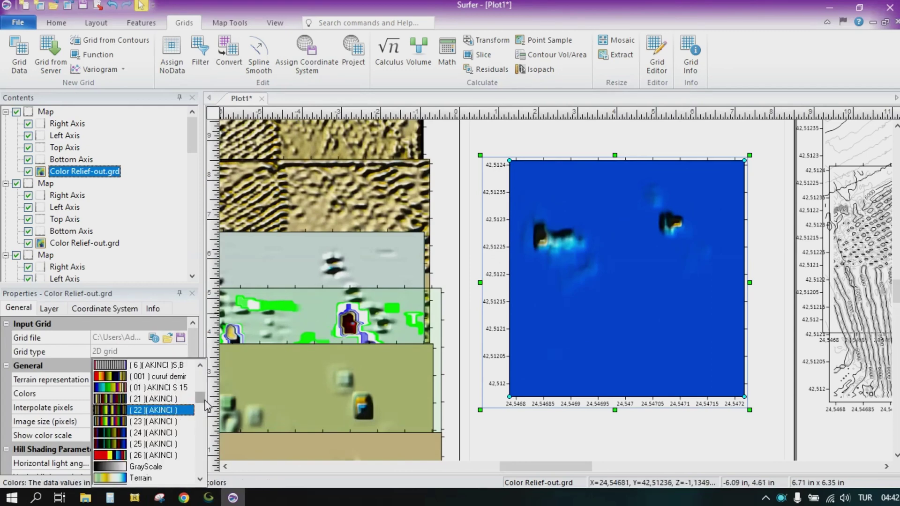
scroll(206, 406, up, 3)
click(164, 418)
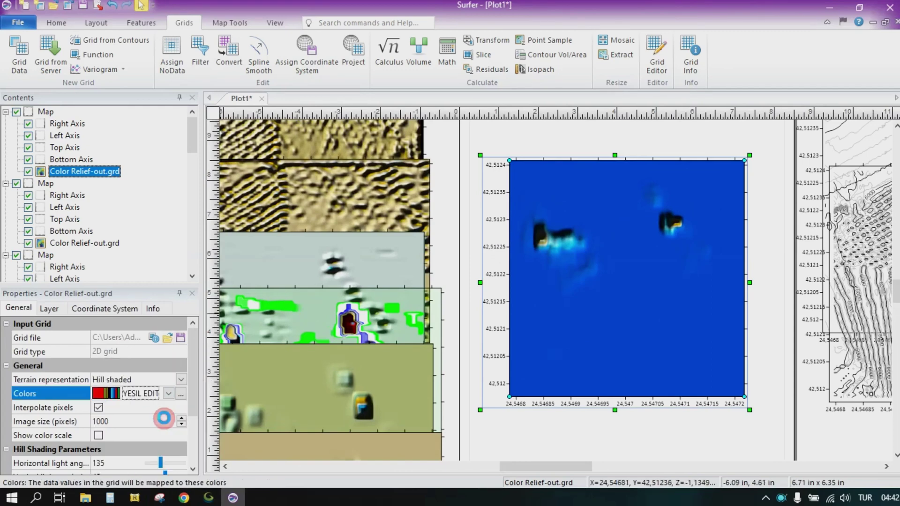
Examine the shapes and color zones of the anomalies on the recolored 5 by 5 Lower Quartile map
scroll(577, 266, up, 4)
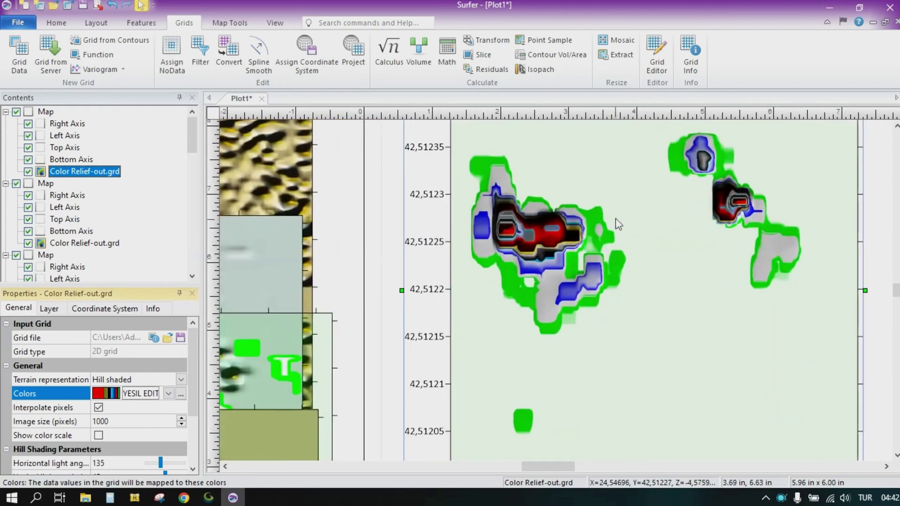
scroll(618, 224, up, 2)
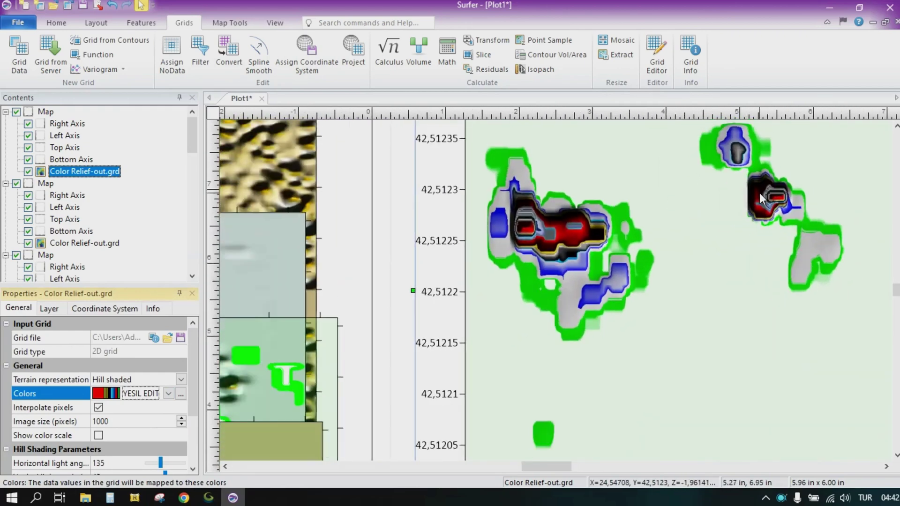
scroll(718, 145, up, 1)
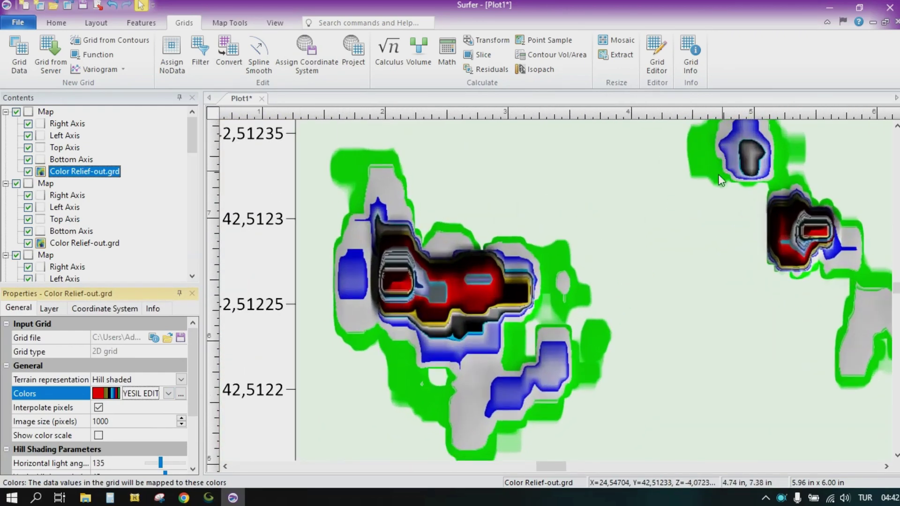
scroll(515, 220, down, 1)
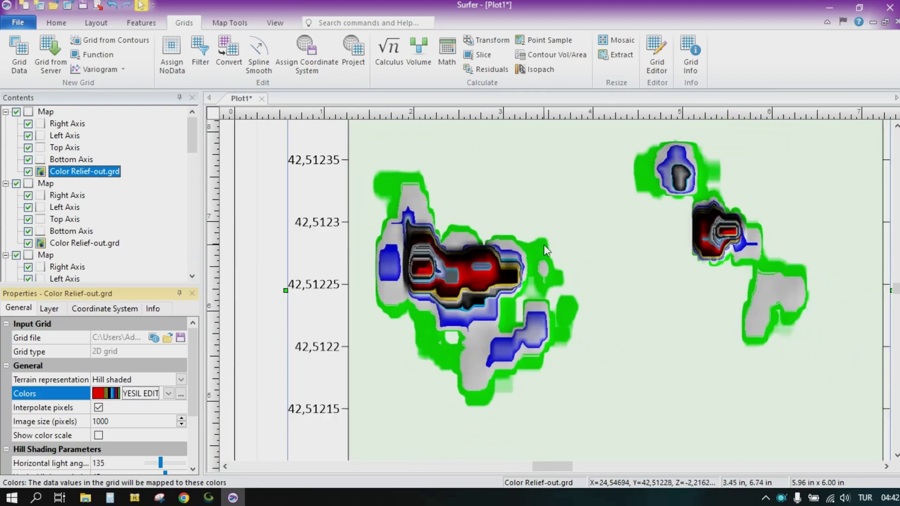
scroll(544, 245, up, 1)
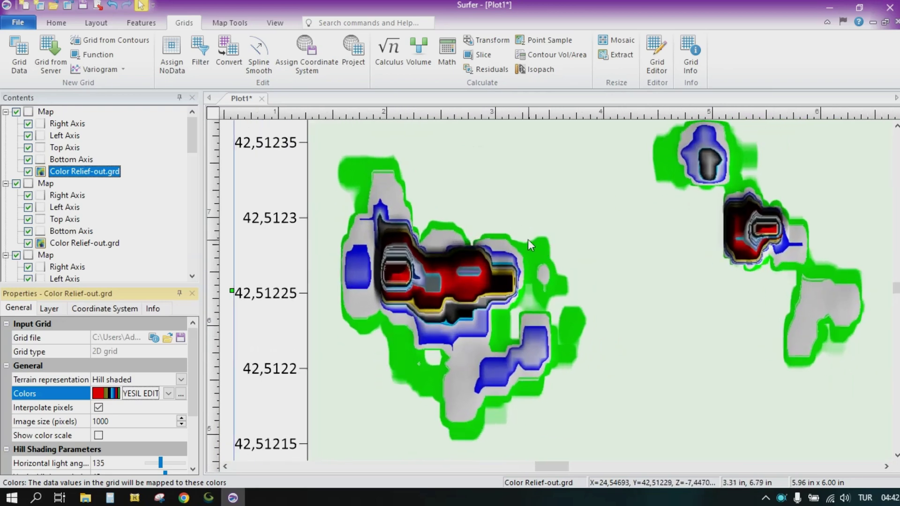
scroll(462, 231, down, 1)
scroll(459, 230, down, 3)
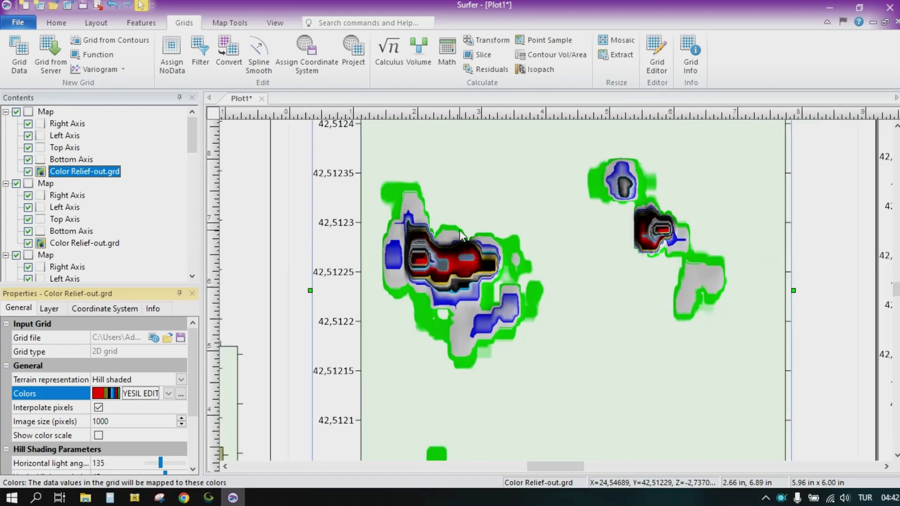
scroll(459, 230, down, 1)
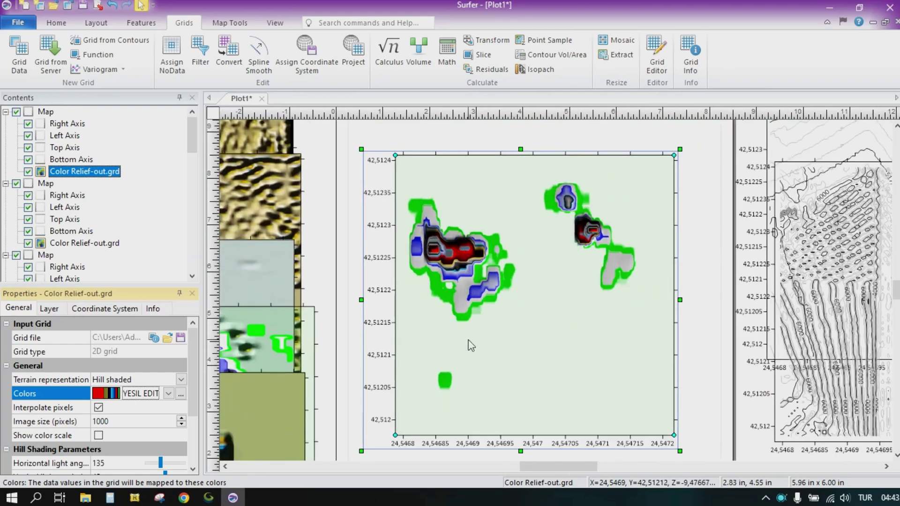